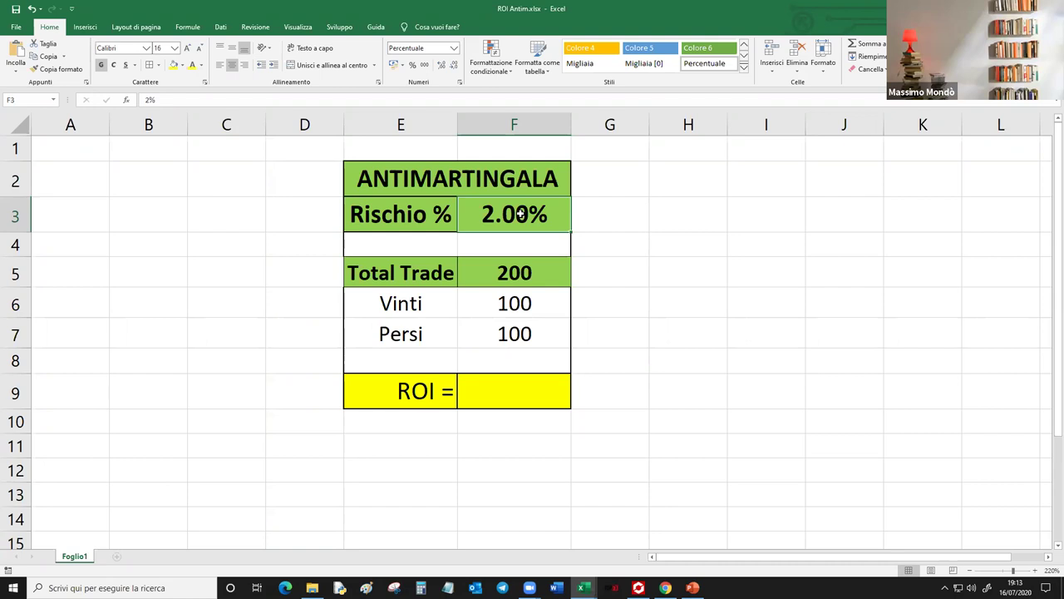
Examine the risk percentage, total, won and lost trade cells and the ROI formula in the ANTIMARTINGALA table.
left_click(528, 402)
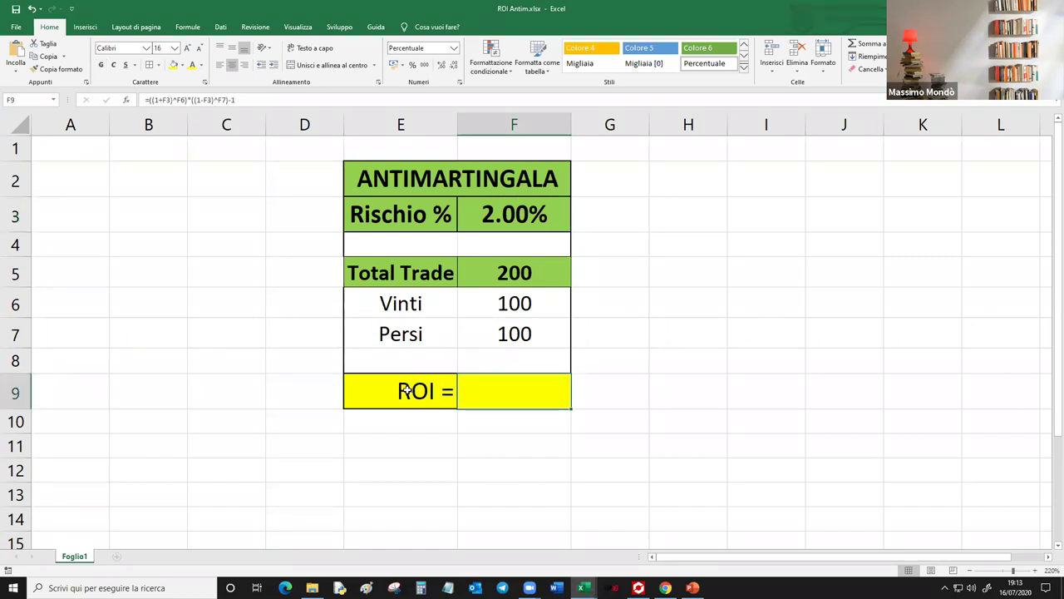
left_click_drag(413, 390, 477, 387)
mouse_move(510, 274)
left_mouse_down()
mouse_move(505, 289)
mouse_move(507, 278)
left_mouse_up()
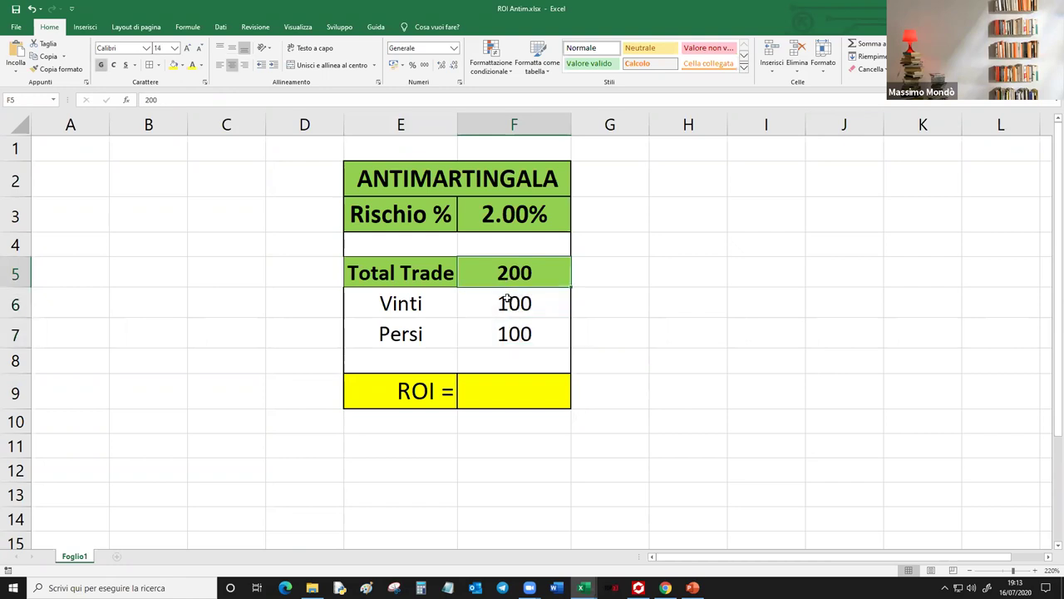
left_click_drag(506, 333, 506, 303)
left_click(517, 274)
left_click(516, 222)
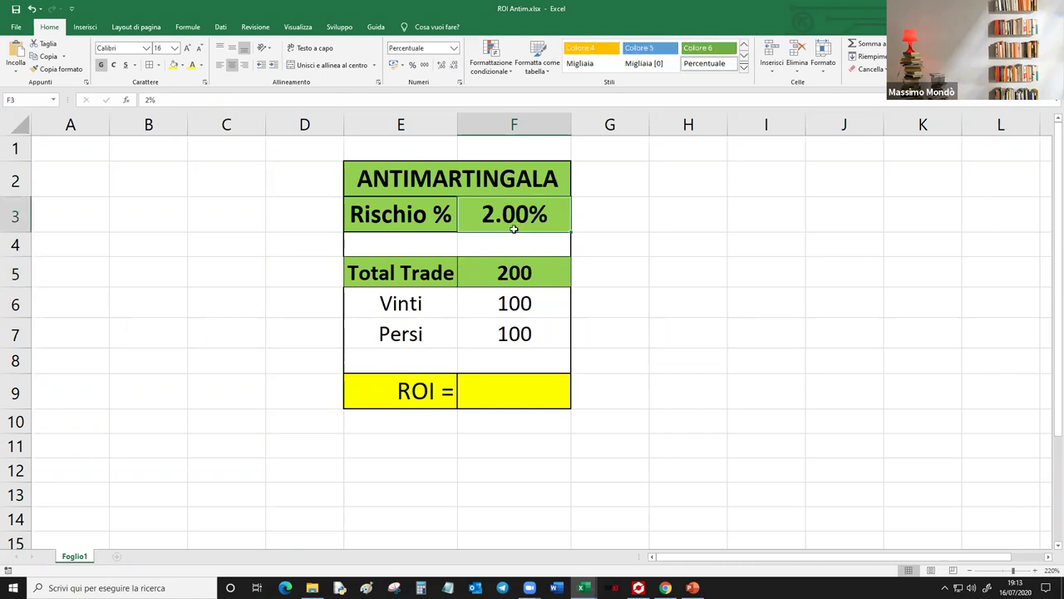
left_click(497, 271)
left_click(506, 215)
left_click_drag(384, 268, 490, 279)
left_click(499, 326)
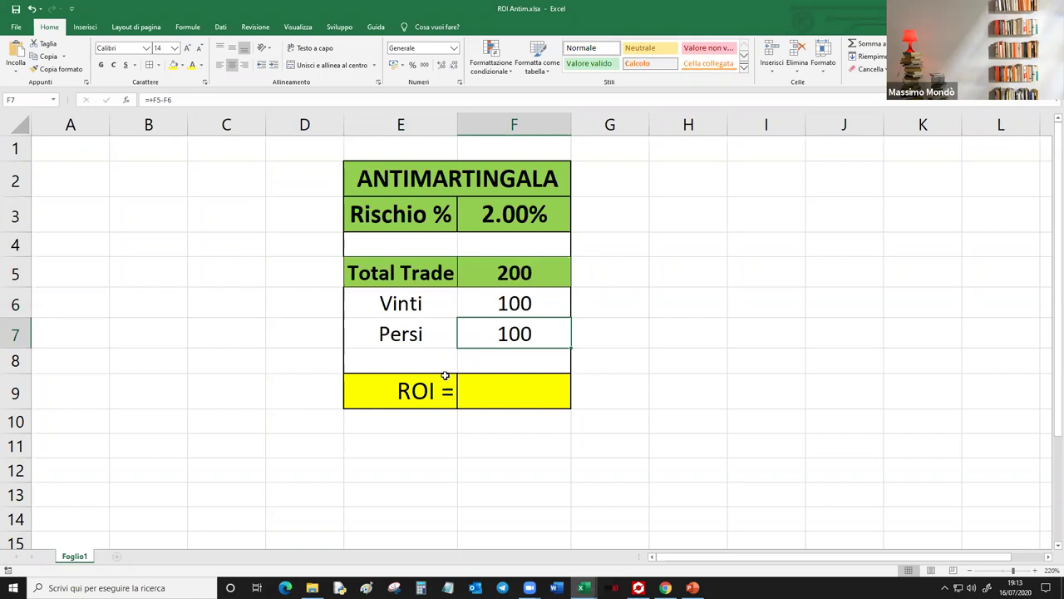
Change the font colour of the ROI result in F9 to black.
left_click(486, 392)
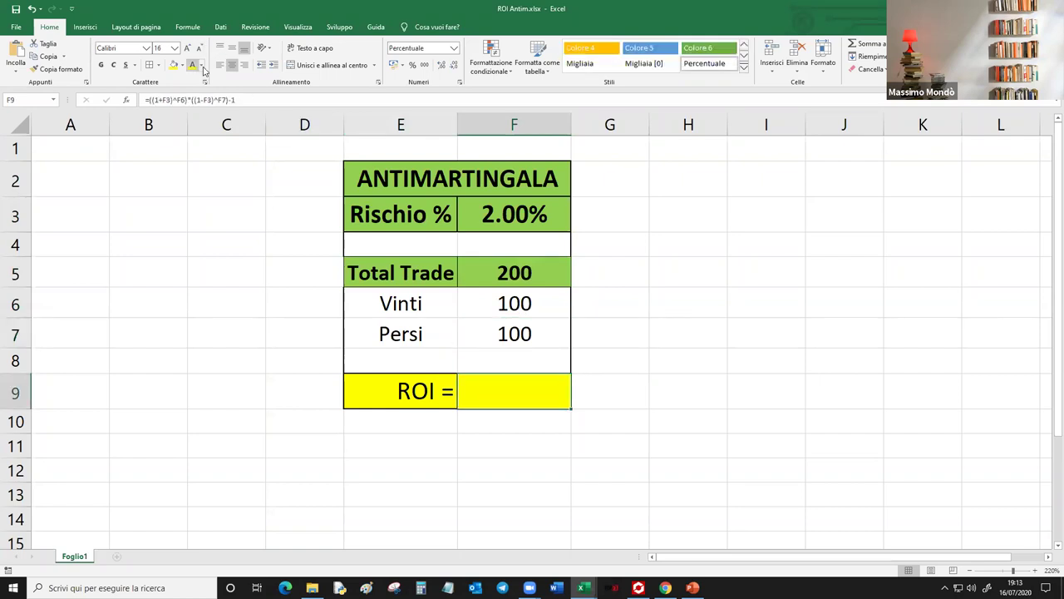
left_click(201, 65)
left_click(222, 80)
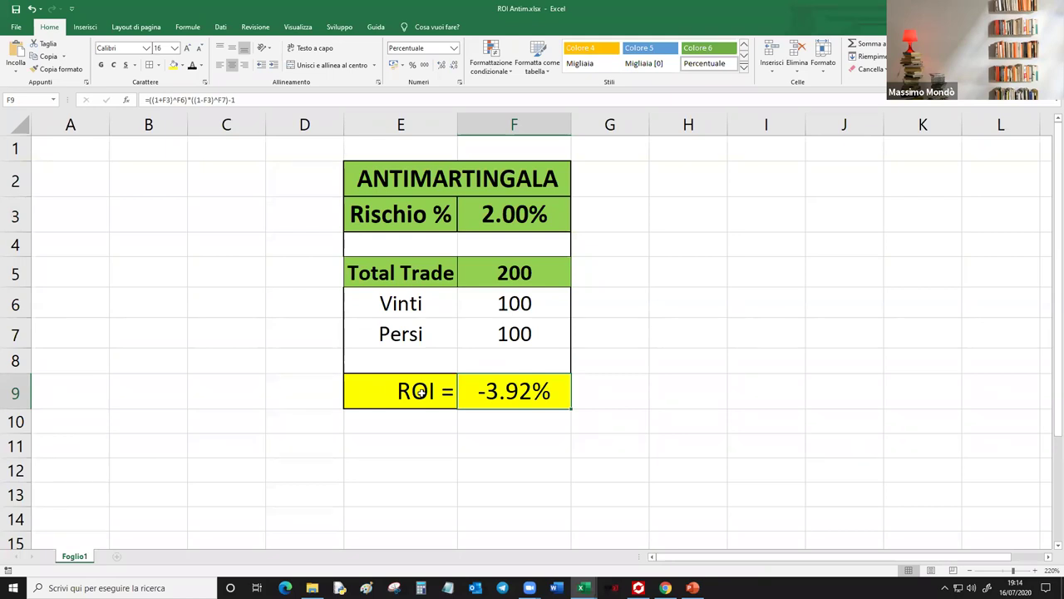
Set the number of won trades (Vinti) in F6 to 120.
left_click(511, 270)
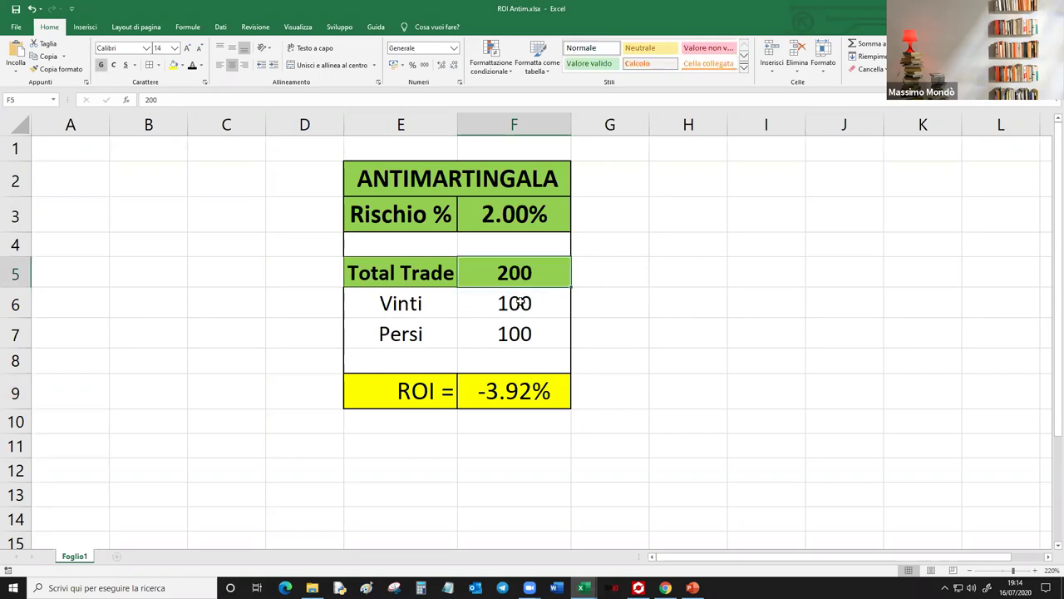
left_click(548, 310)
type("120")
key("ctrl+Return")
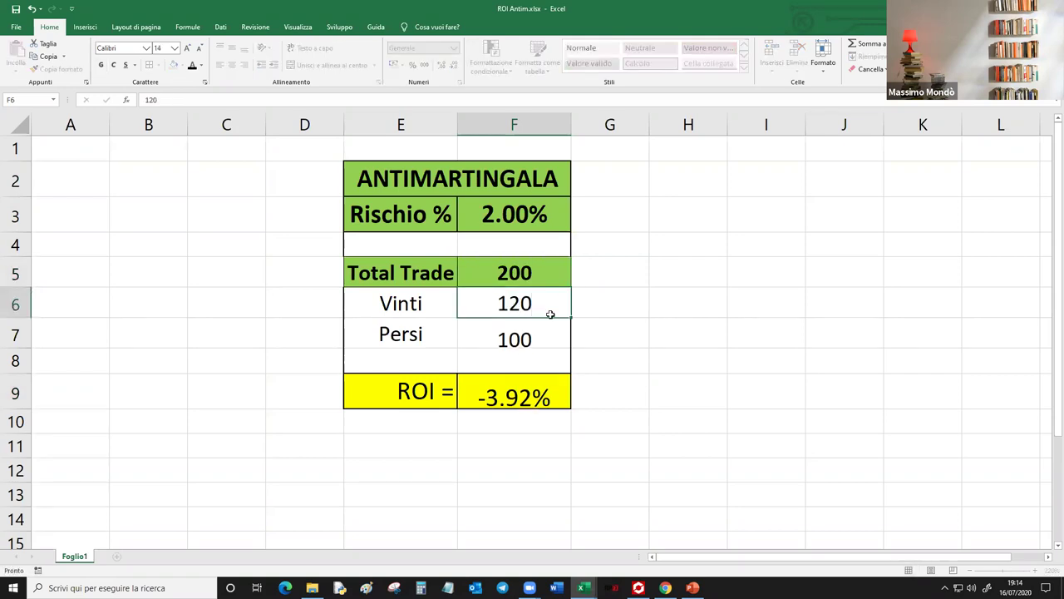
key("Down")
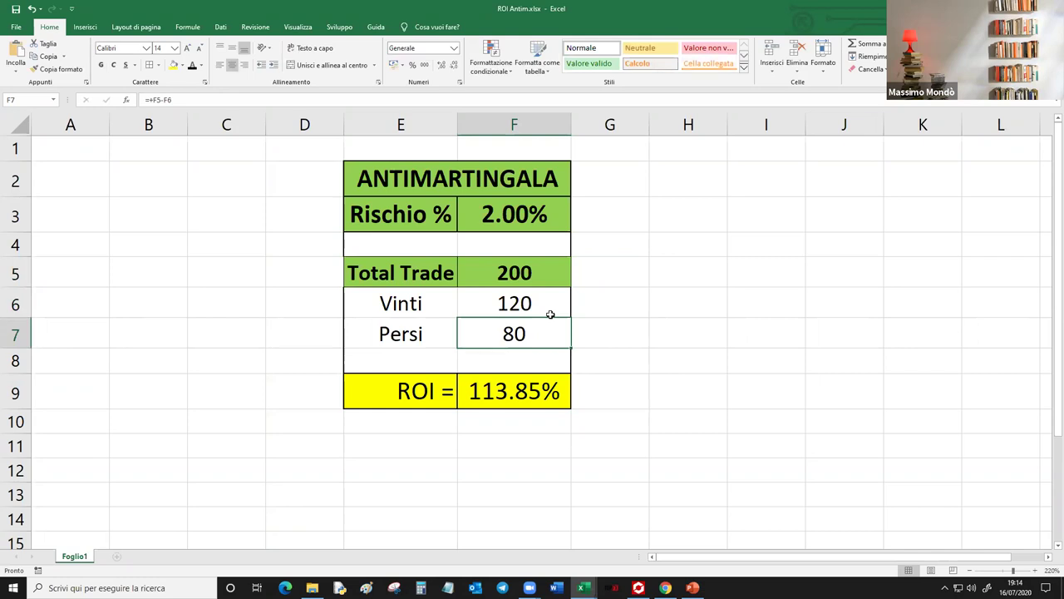
Set the number of won trades (Vinti) in F6 to 80.
key("Up")
type("80")
key("Up")
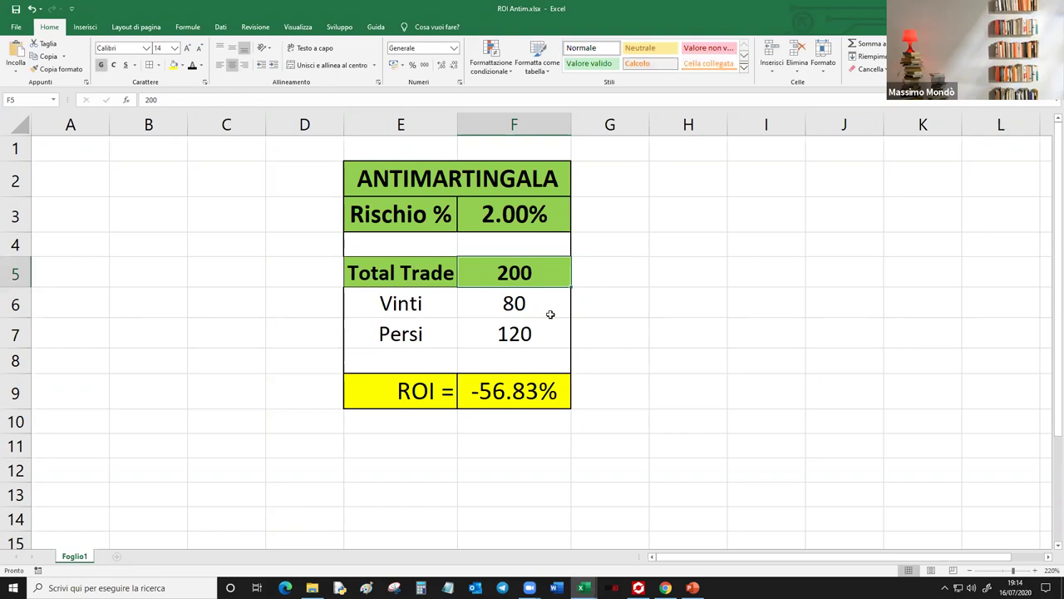
Set the number of won trades (Vinti) in F6 back to 100.
key("Down")
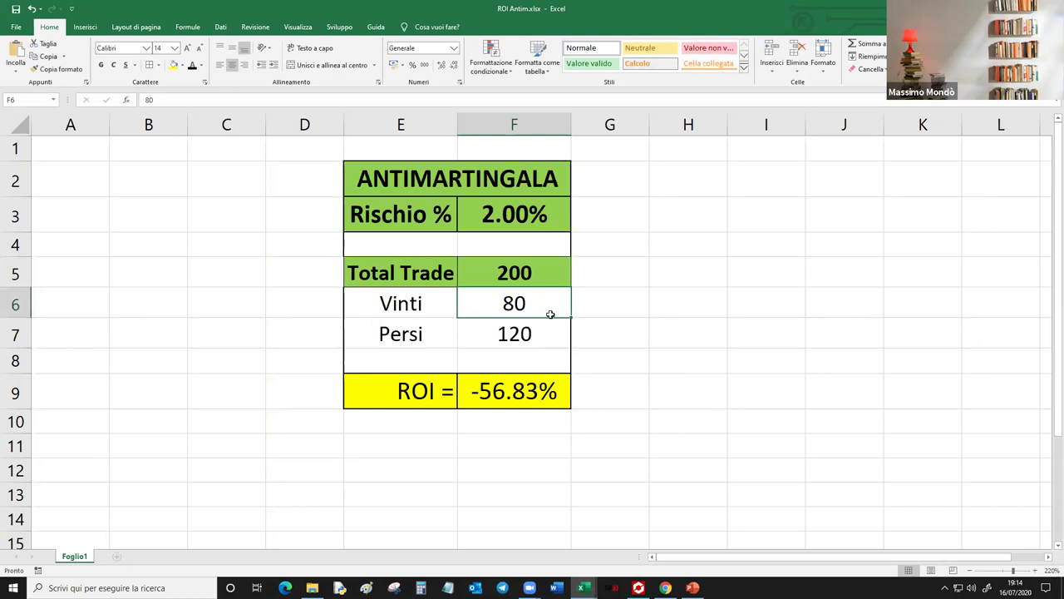
type("100")
key("Up")
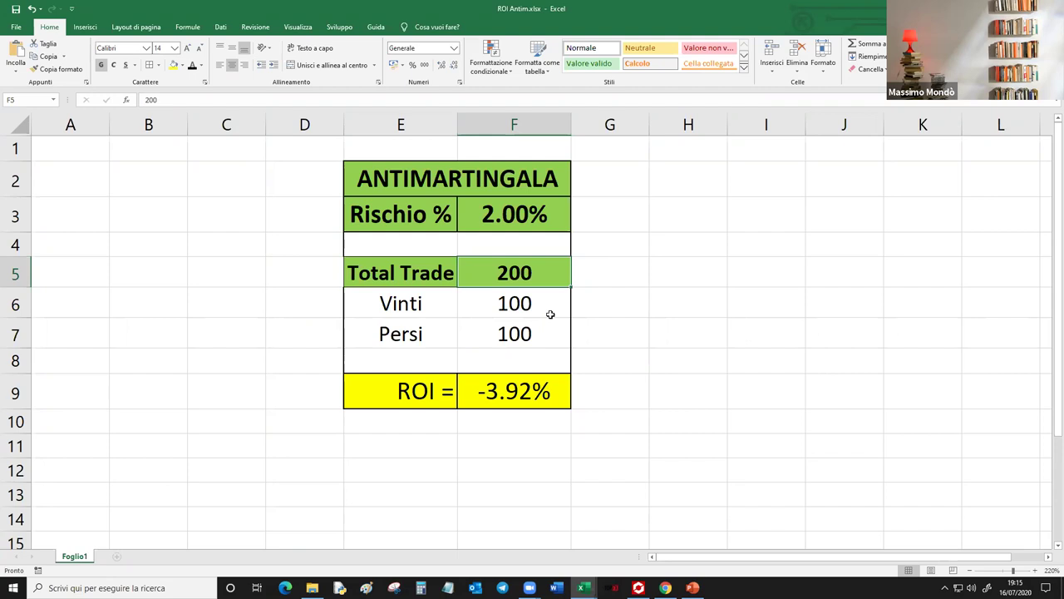
Set the risk percentage (Rischio %) in F3 to 1%.
left_click(536, 216)
type("1")
key("Return")
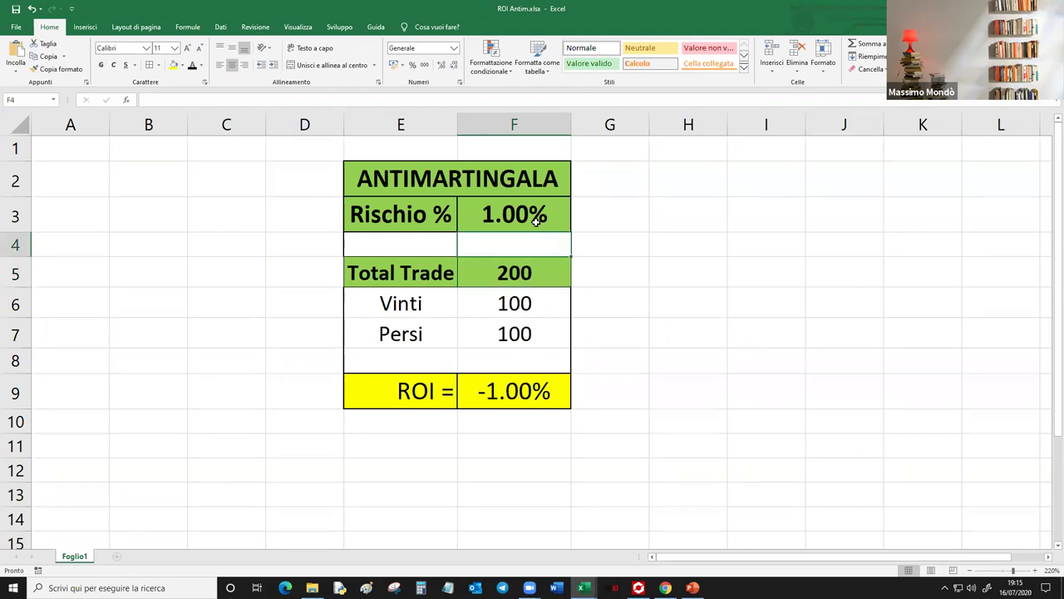
key("Return")
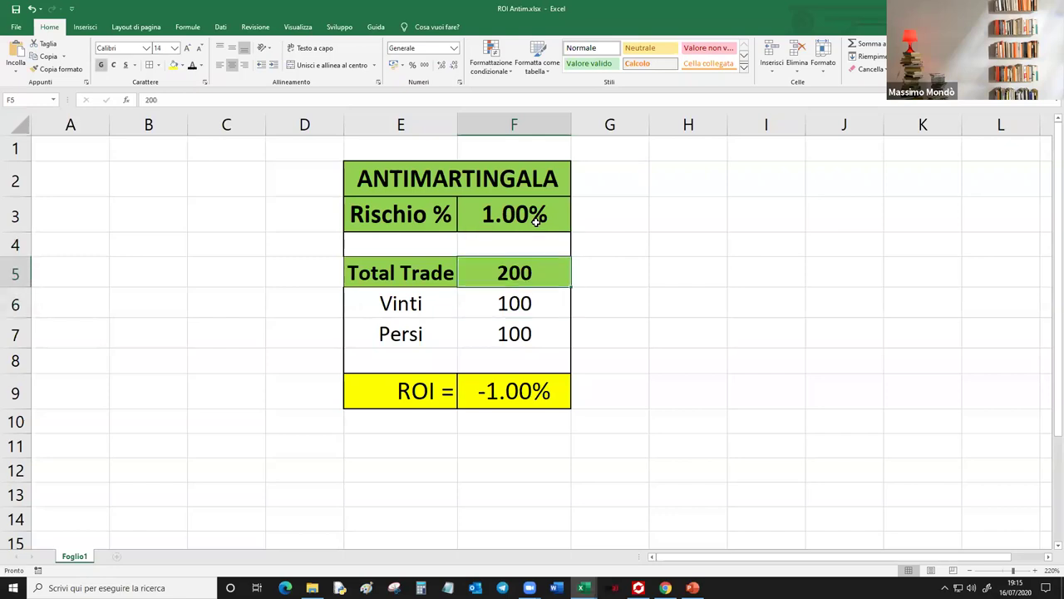
Set Total Trade in F5 to 1000 and the won trades (Vinti) in F6 to 500.
type("200")
key("Return")
key("Up")
type("1")
key("Return")
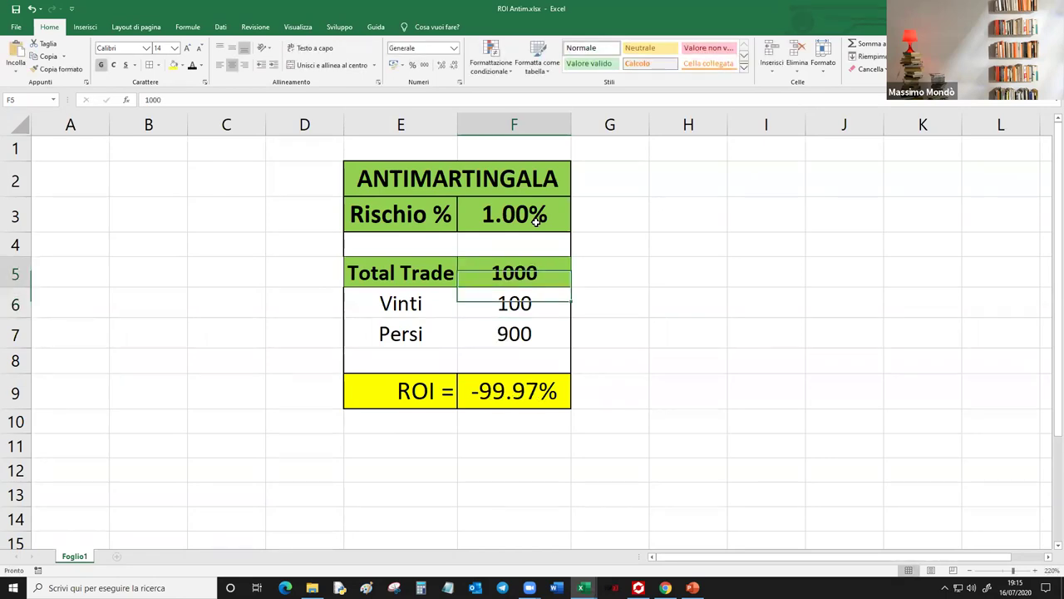
type("500")
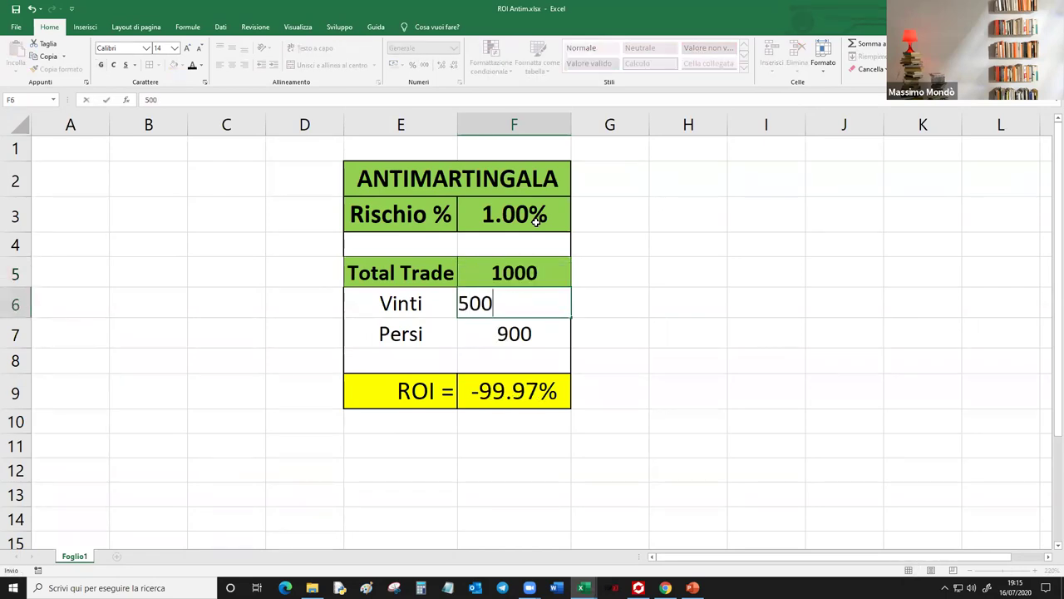
key("Up")
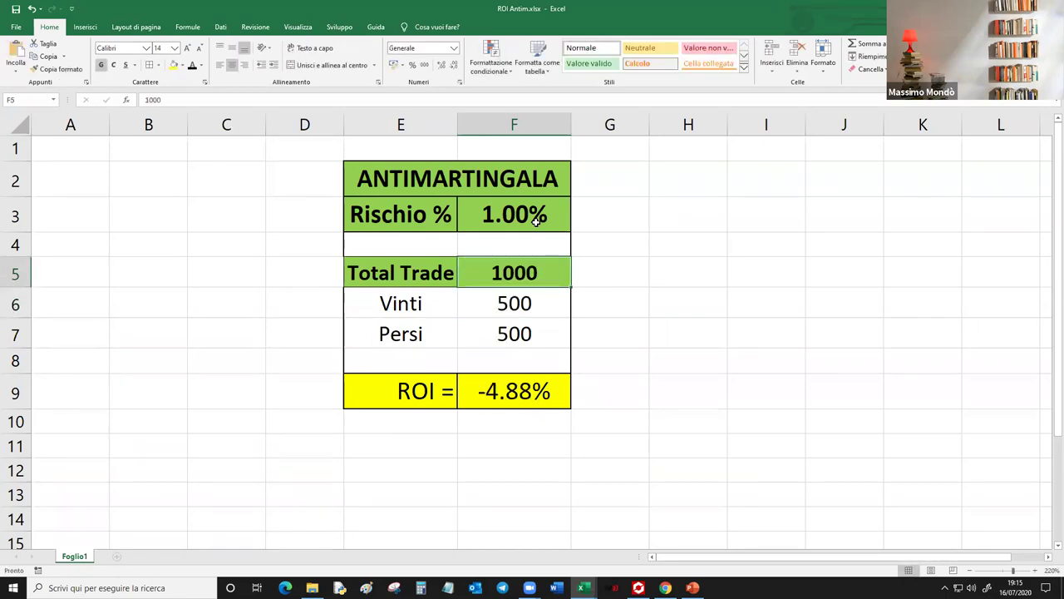
key("Down")
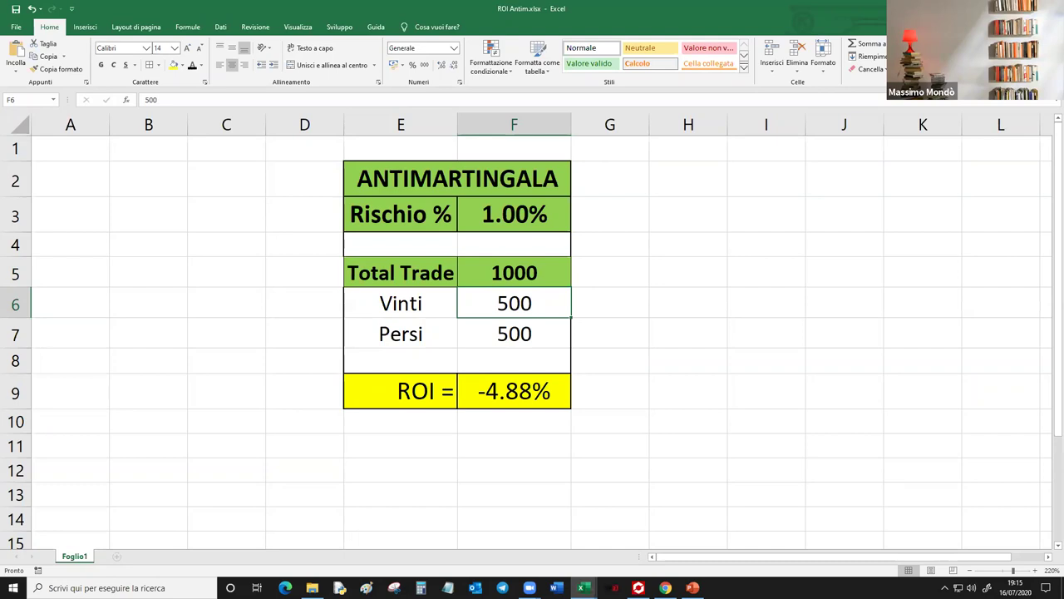
Switch to the running PowerPoint slide show of the Masaniello presentation.
key("alt+Tab")
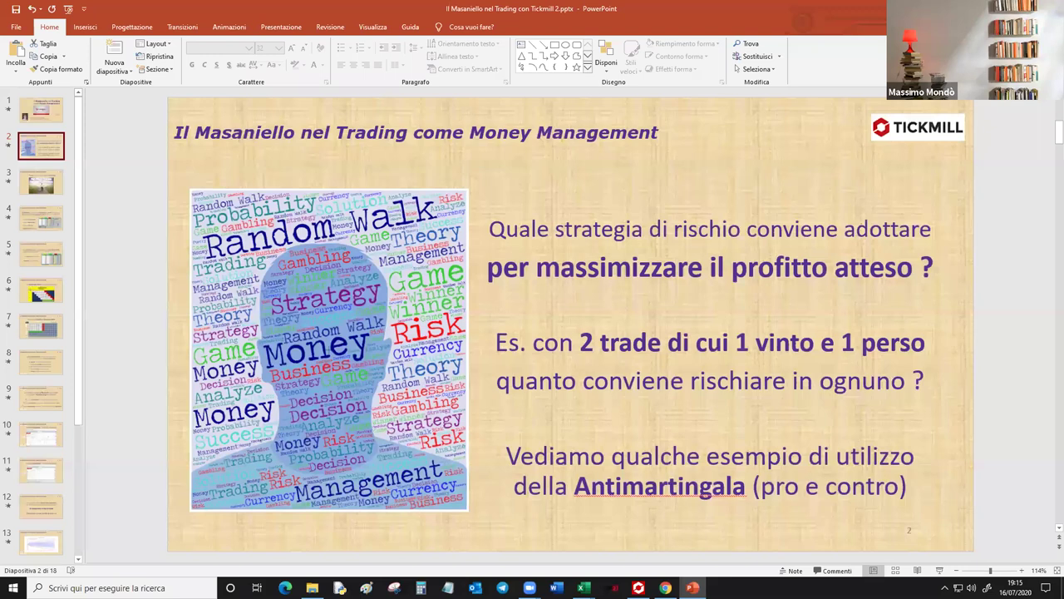
key("alt+Tab")
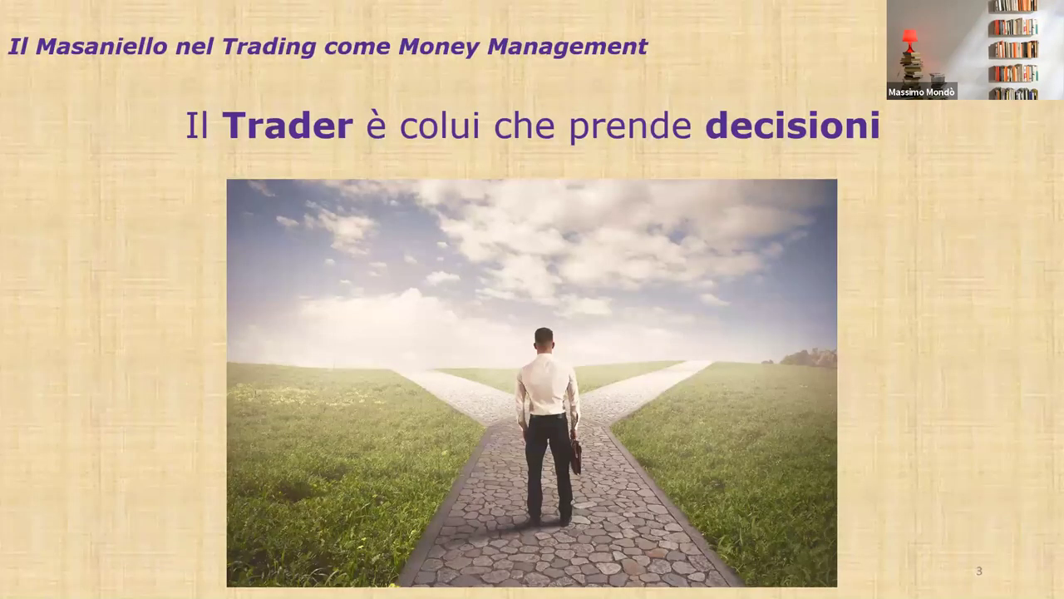
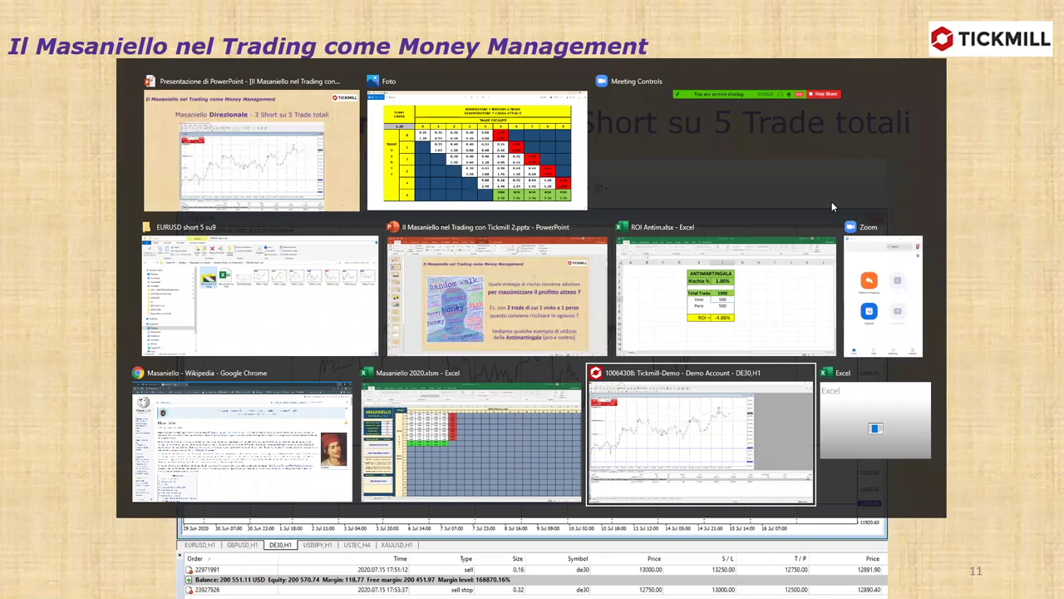
Switch to the Tickmill trading terminal and display the DE30,H1 chart as candlesticks.
left_click(632, 432)
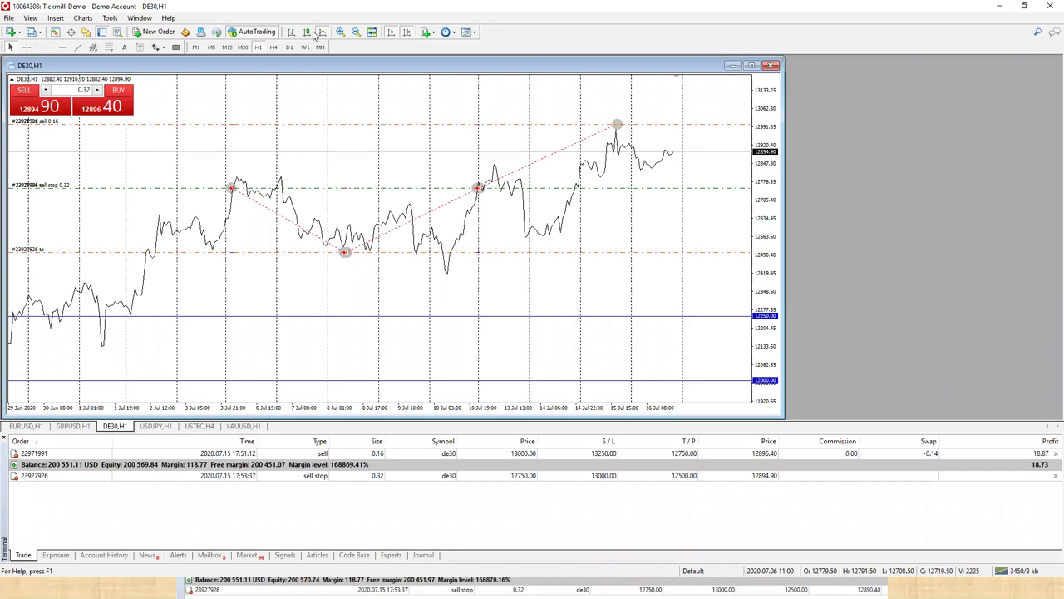
key("alt+2")
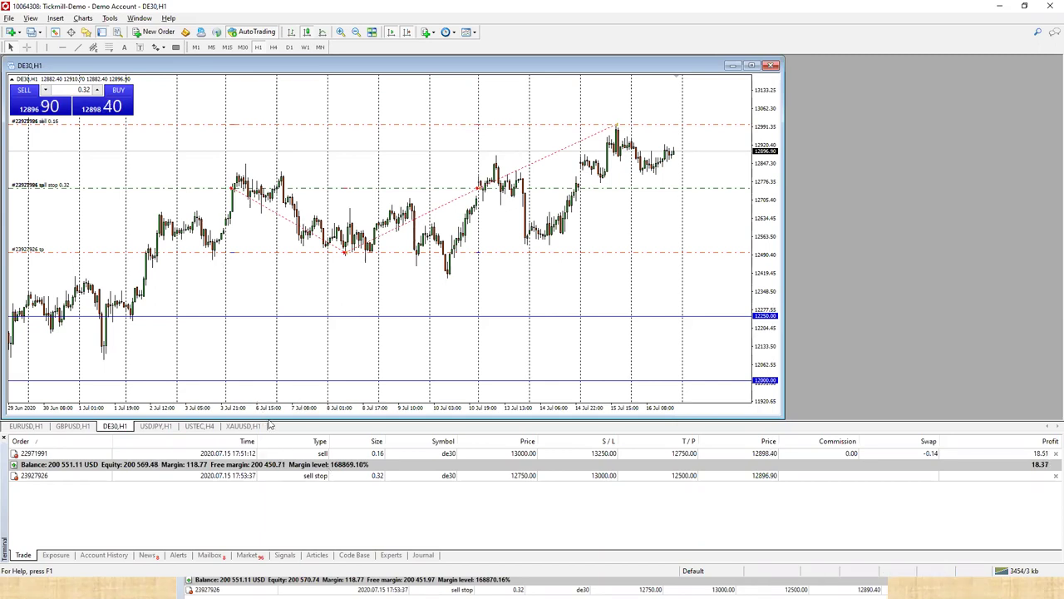
Switch to the Photos window showing the image Masa mobile 5 su 9.png.
key("alt+Tab")
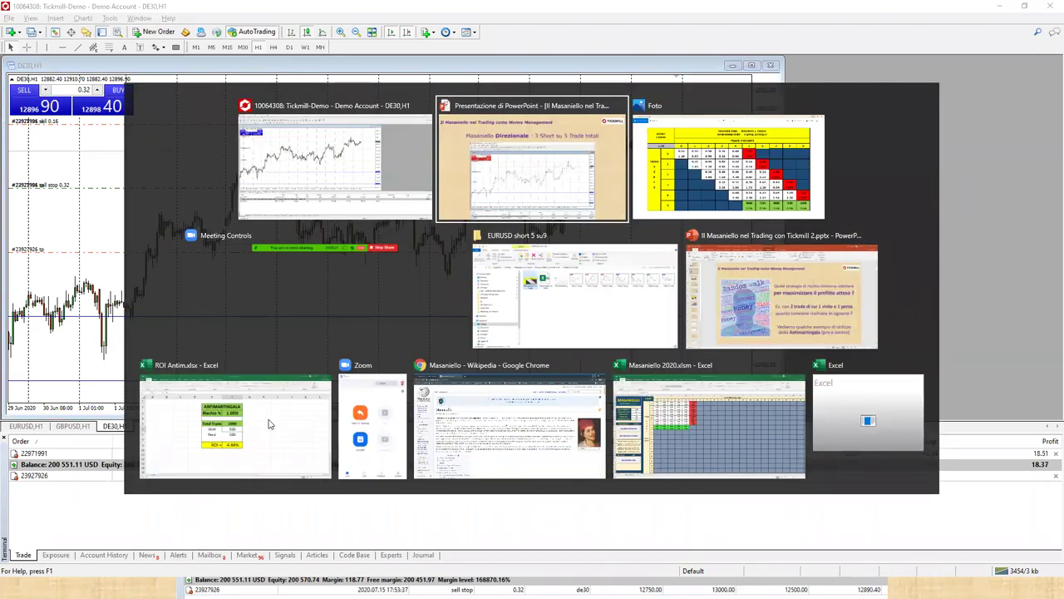
key("Tab")
key("Tab")
key("Tab")
key("Tab")
key("Tab")
key("Tab")
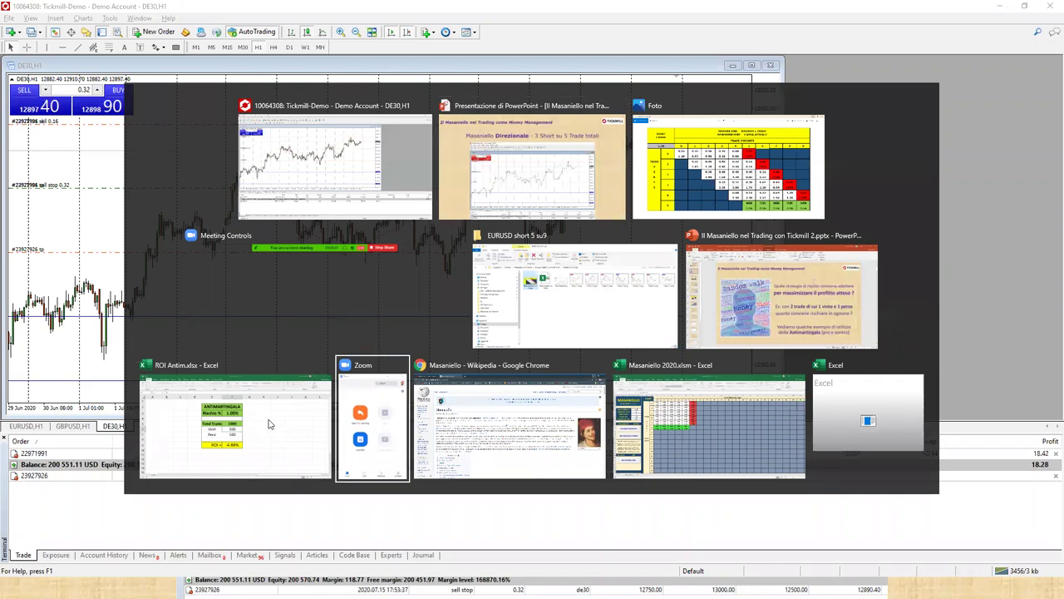
key("shift+Tab")
key("shift+Tab")
key("shift+Tab")
key("shift+Tab")
key("shift+Tab")
Switch to File Explorer and open schema size DAX.png from the DAX short 3 su 5 folder.
key("alt+Tab")
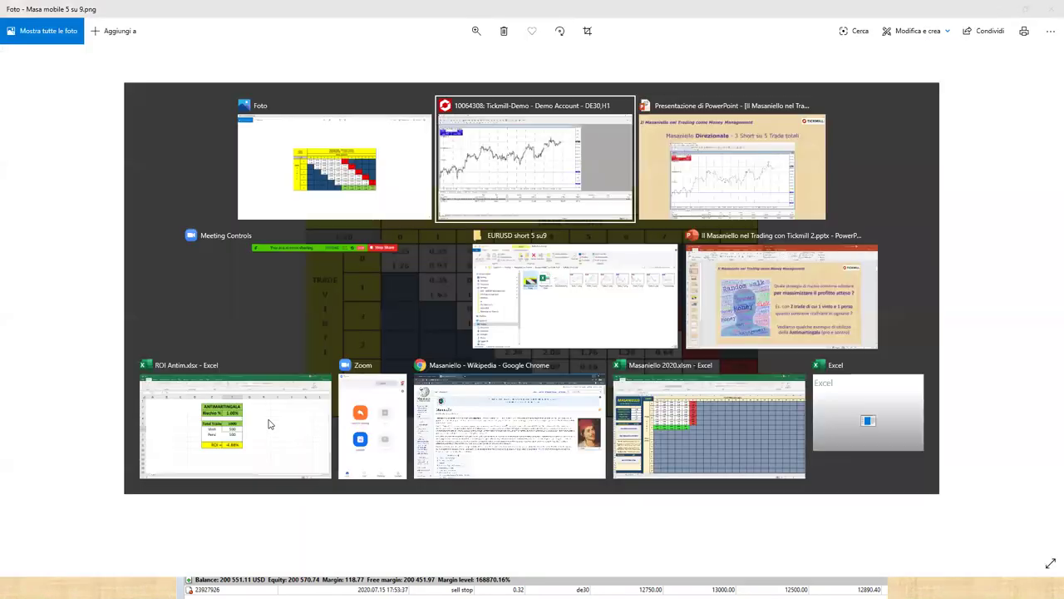
key("Tab")
key("Tab")
key("Tab")
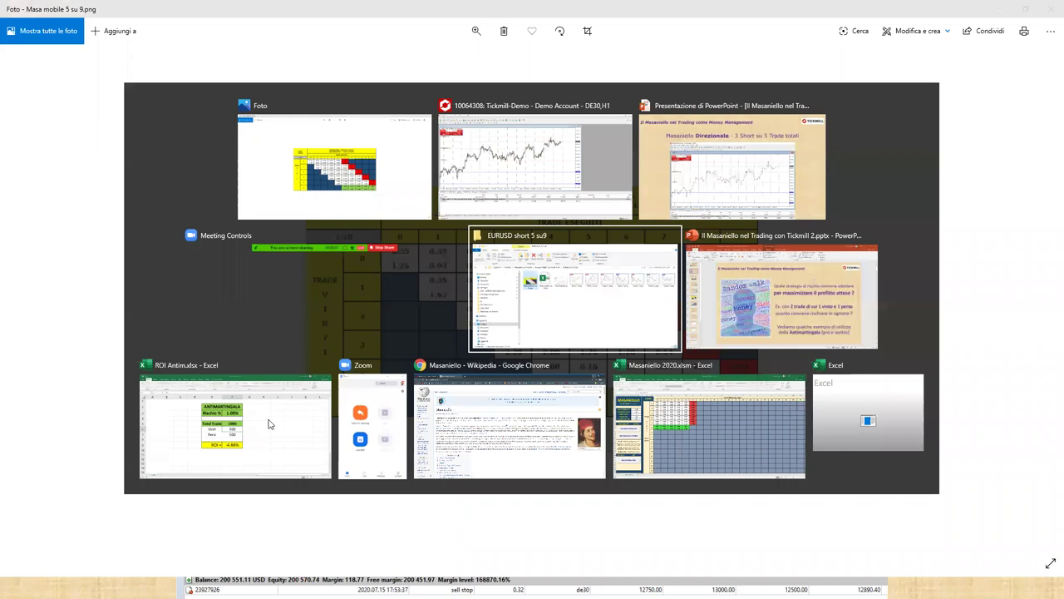
key("Return")
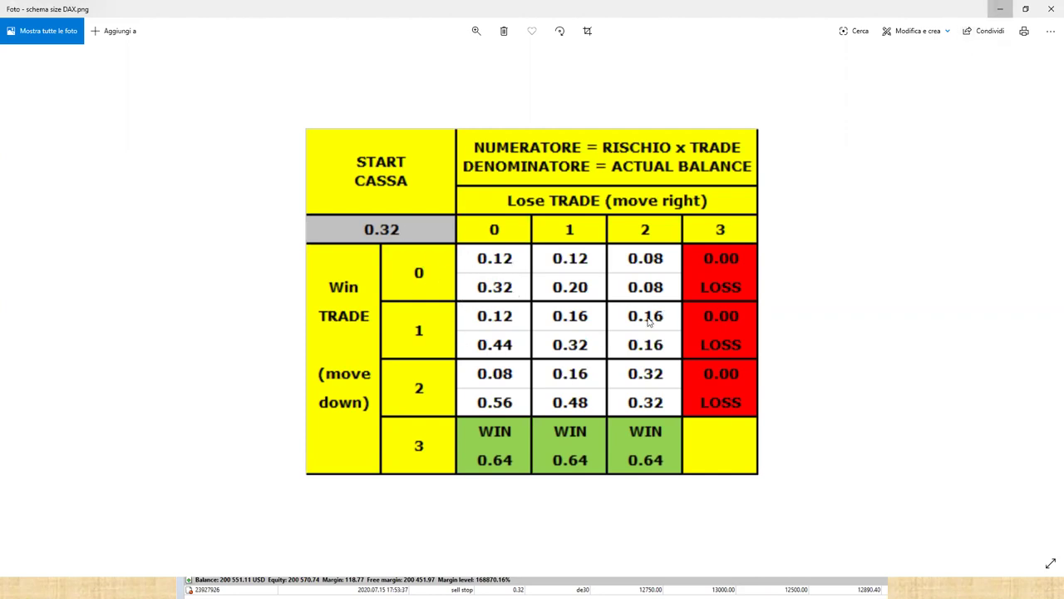
Leave the DAX size scheme image and switch back to the Tickmill trading terminal.
key("alt+F4")
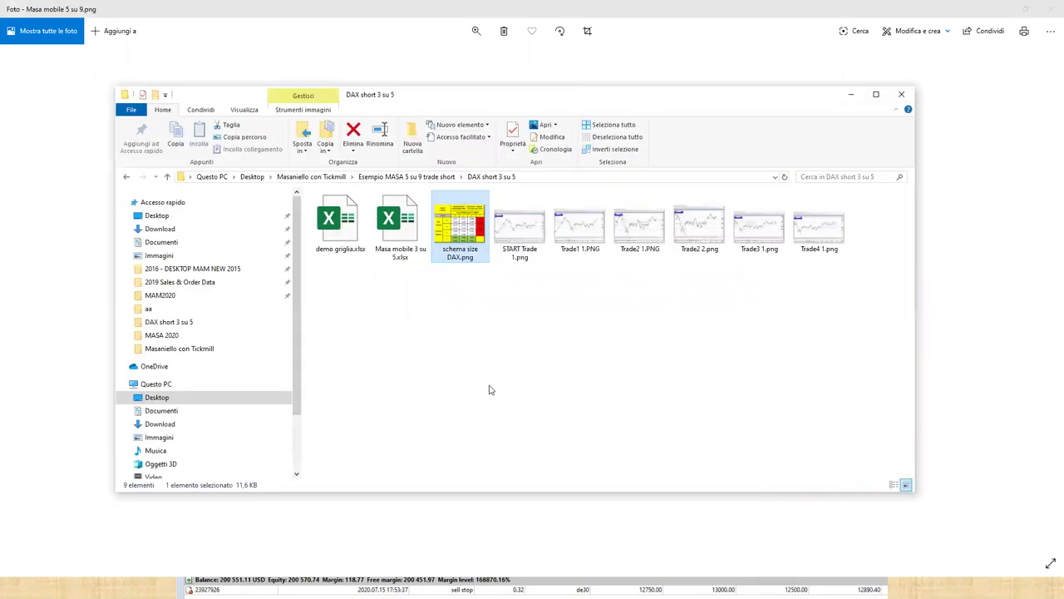
key("alt+Tab")
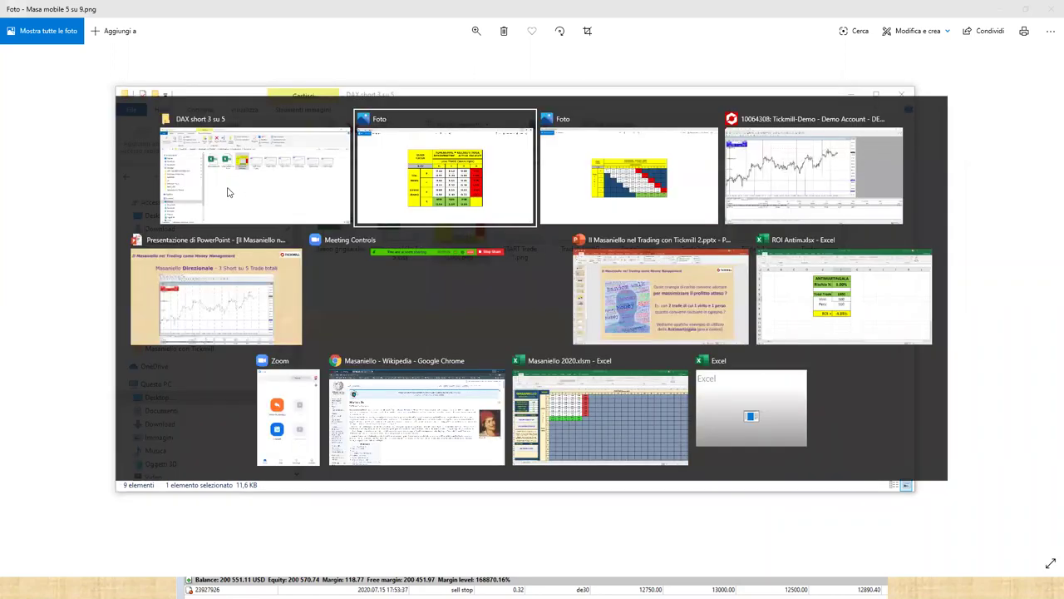
key("Tab")
key("Tab")
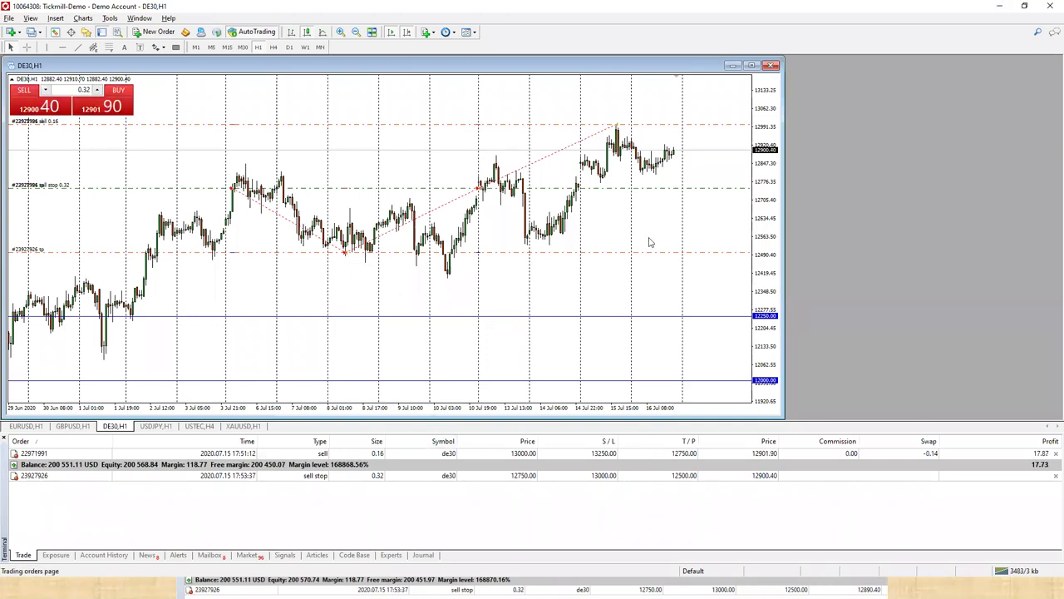
Reset the price scale of the DE30,H1 chart and inspect the short trade levels with the crosshair.
left_click(619, 125)
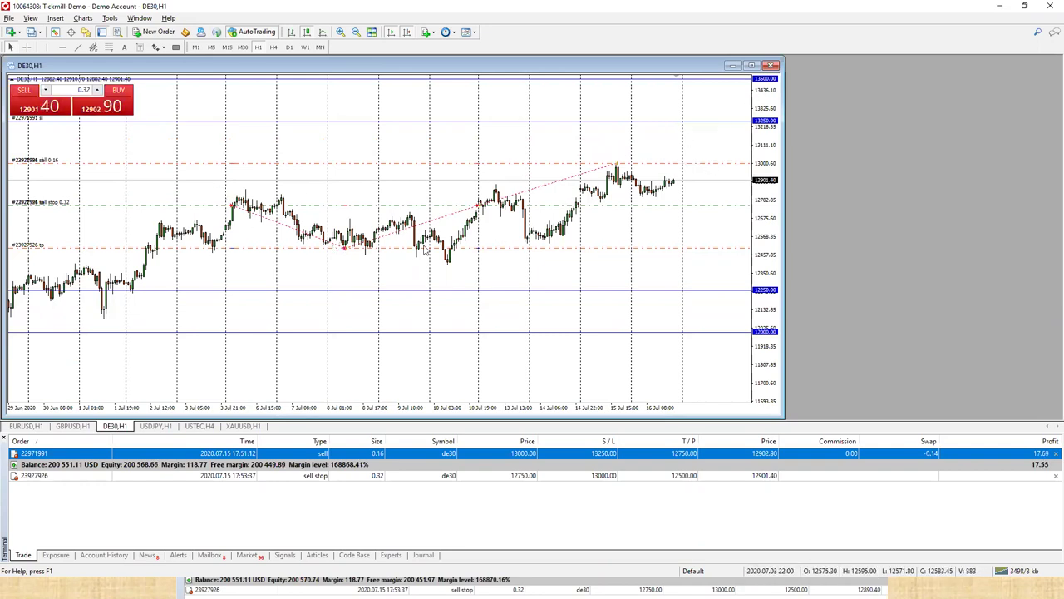
double_click(765, 218)
left_click_drag(766, 219, 770, 243)
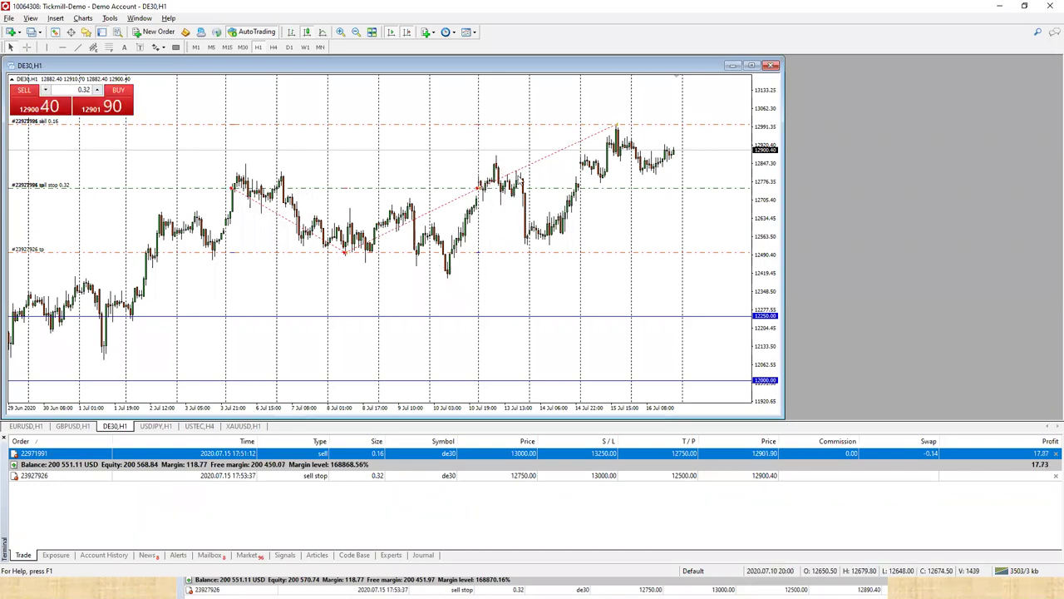
middle_click(498, 197)
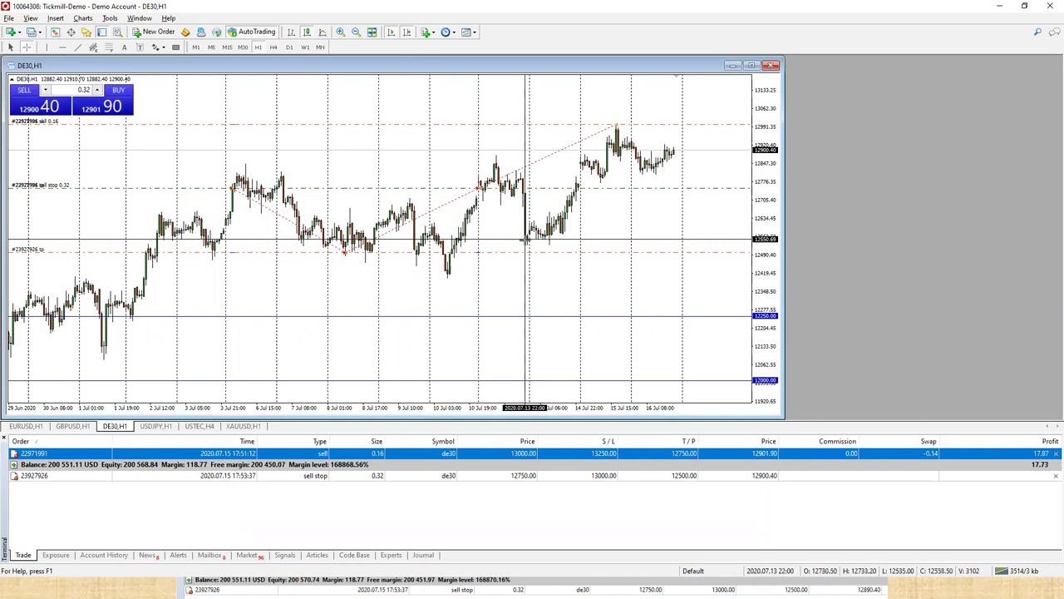
mouse_move(525, 240)
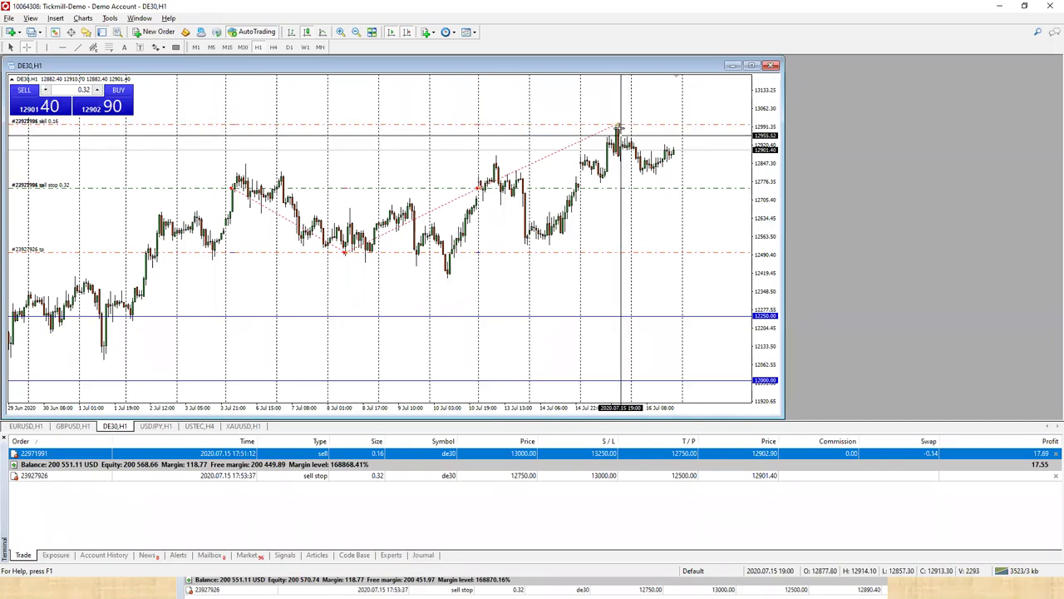
Review the open sell 0.16 position and the pending sell stop 0.32 order on de30 in the trade list.
mouse_move(616, 129)
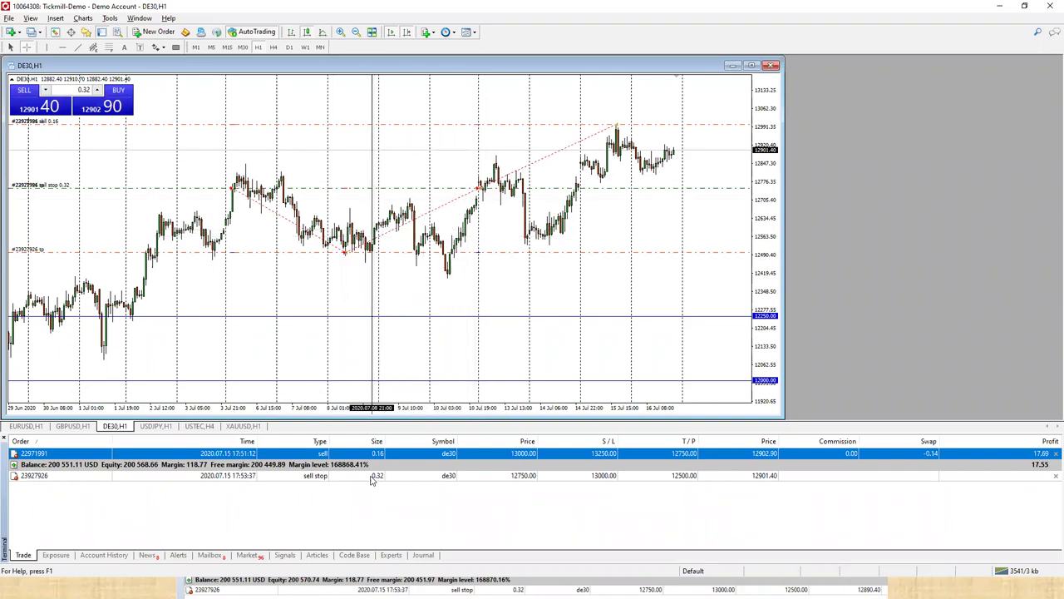
left_click(368, 478)
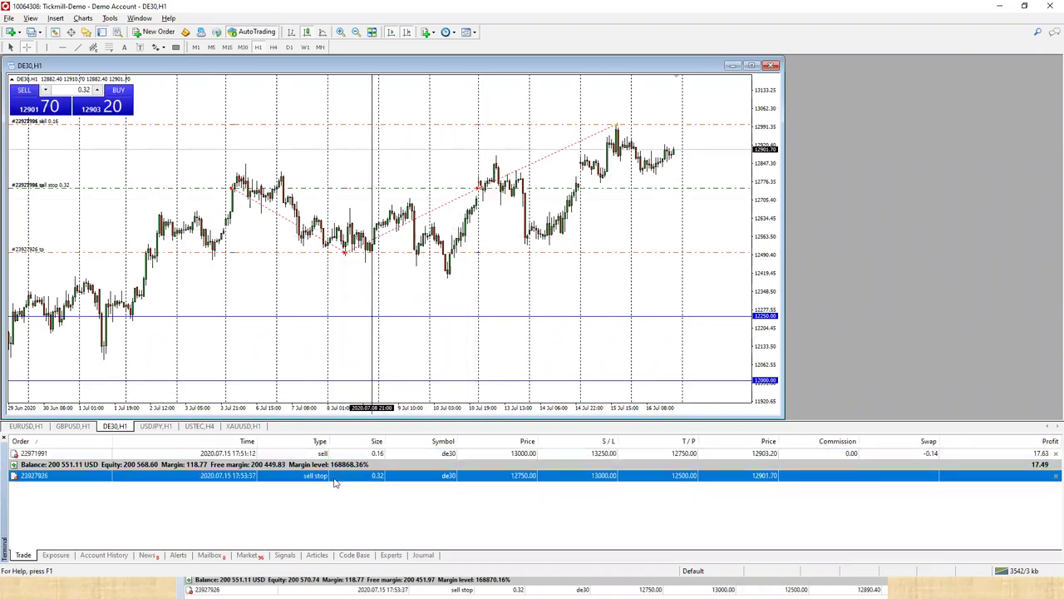
left_click(417, 455)
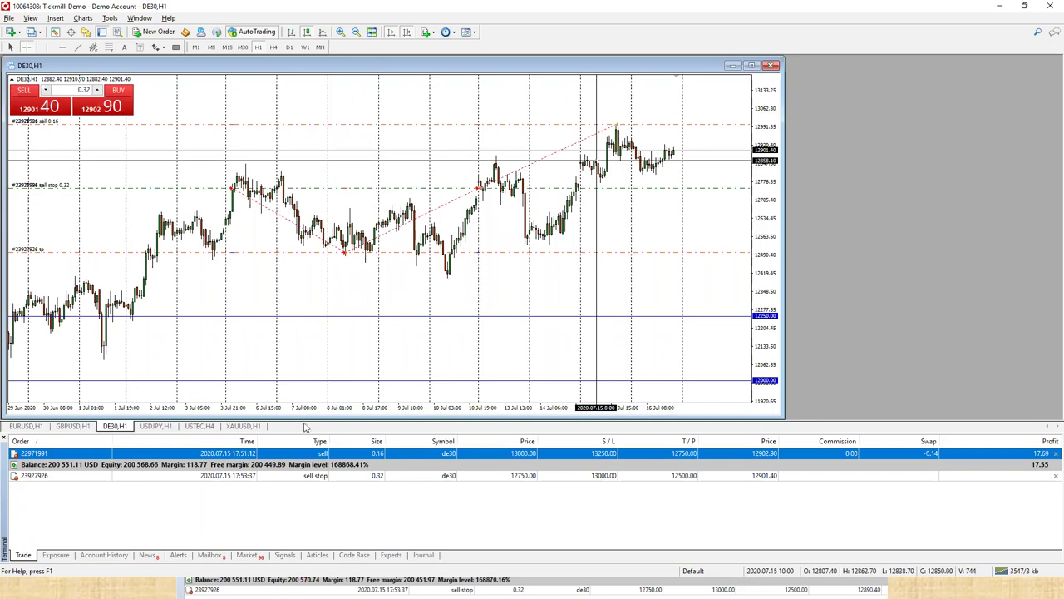
left_click(399, 476)
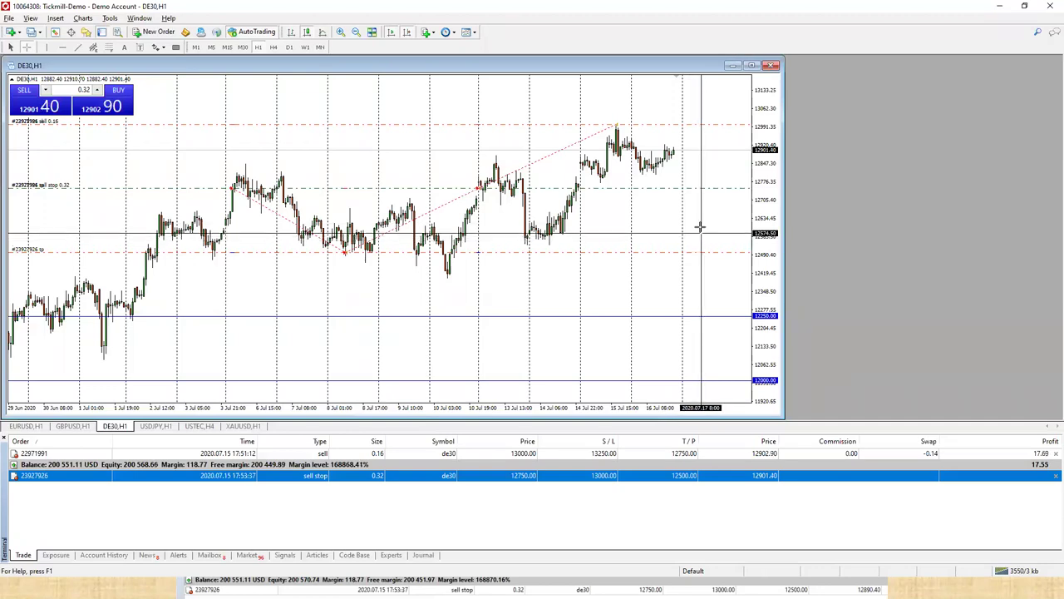
Switch to the PowerPoint slide show and advance past Grid Management to the Il Masaniello Differenziale slide.
key("alt+Tab")
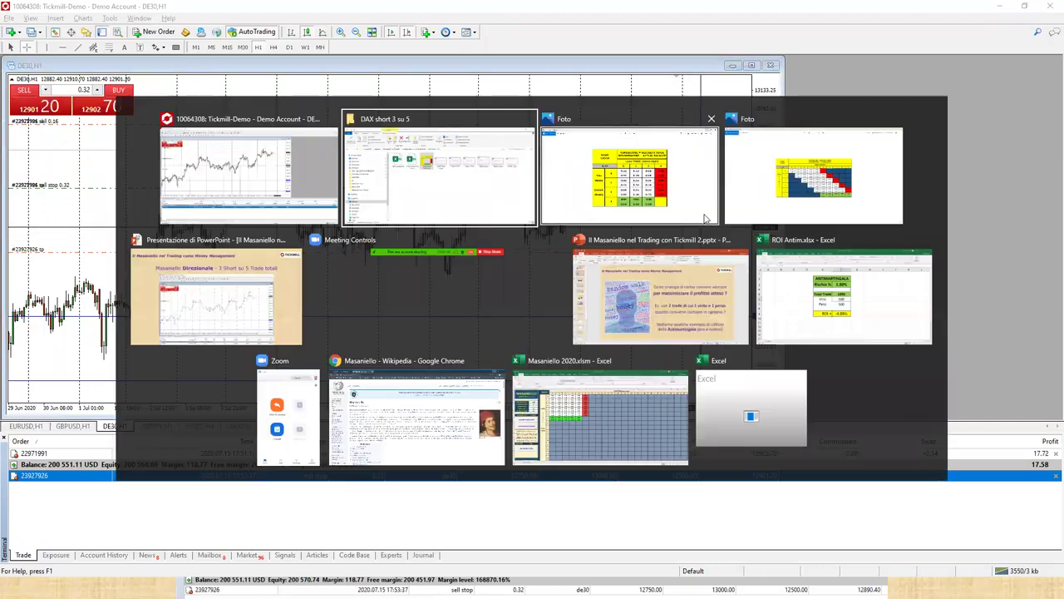
key("alt+Tab")
key("alt+Tab")
key("alt+Tab")
key("alt+Tab")
key("alt+Tab")
key("alt+Tab")
key("alt+Tab")
key("alt+Tab")
key("alt+Tab")
key("alt+Tab")
key("alt+Tab")
key("alt+Tab")
key("alt+Tab")
key("alt+Tab")
key("alt+Tab")
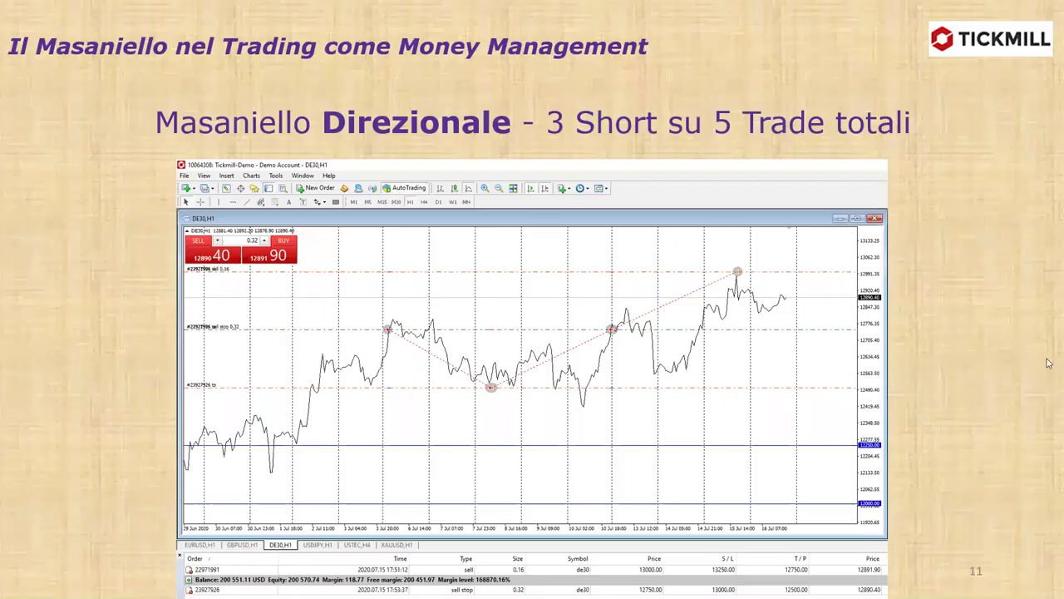
left_click(525, 458)
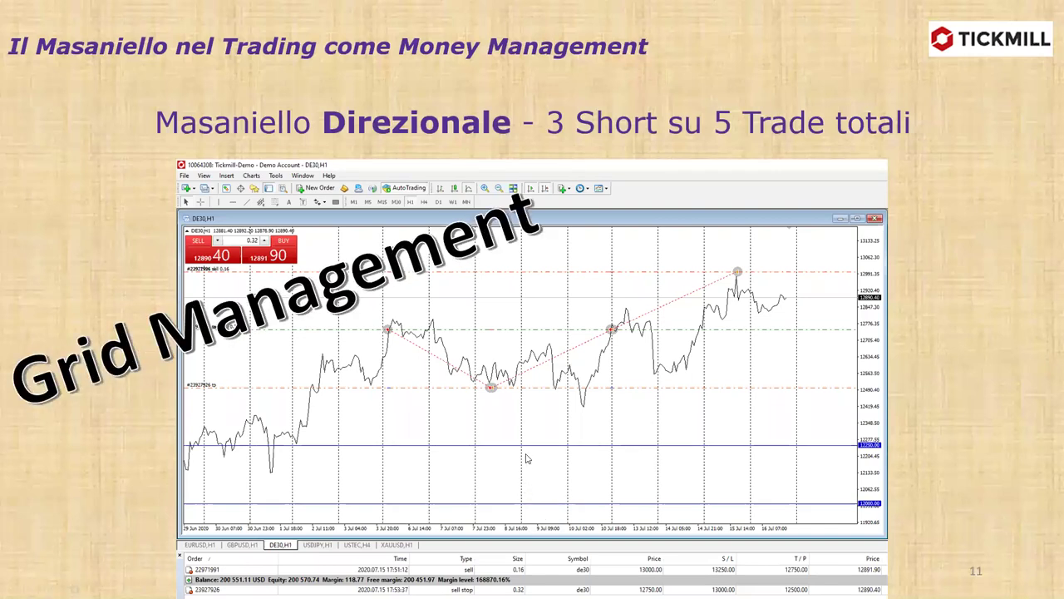
left_click(525, 458)
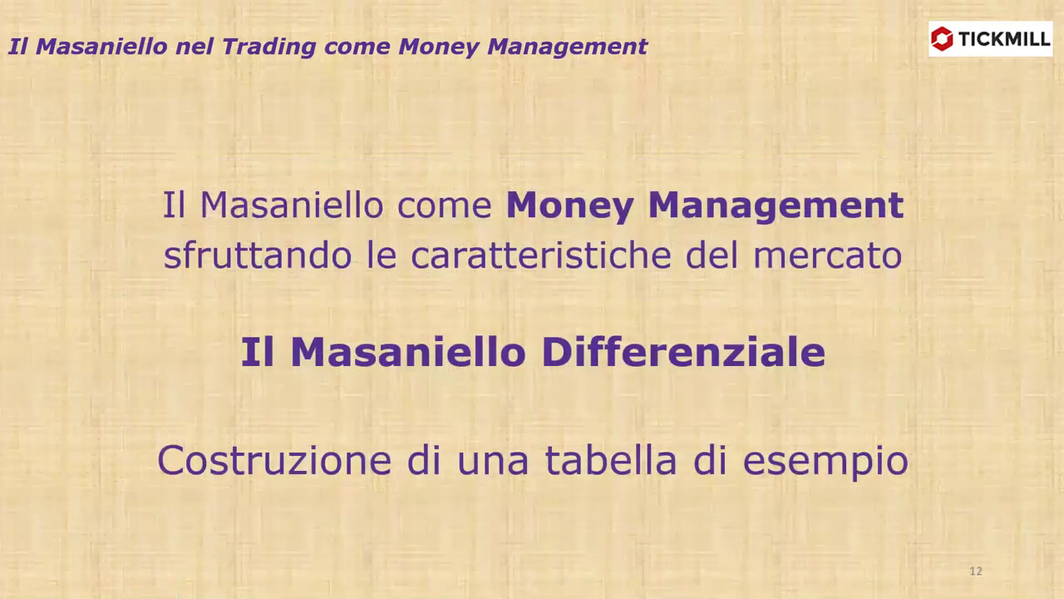
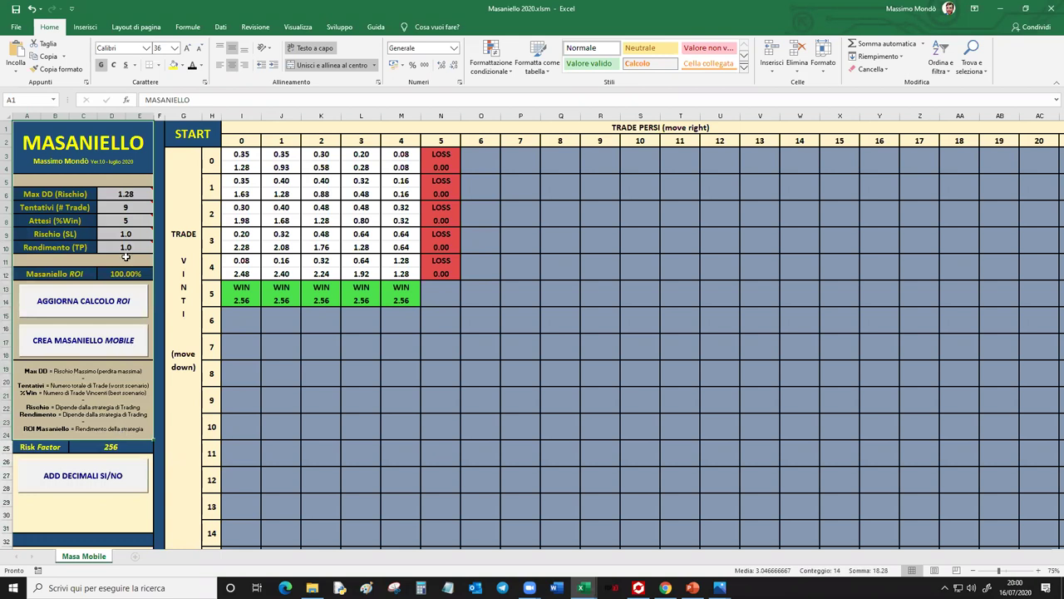
Set the Masaniello inputs Max DD (Rischio) to 1000, Tentativi (# Trade) to 20 and Attesi (%Win) to 10.
left_click(101, 151)
left_click(125, 192)
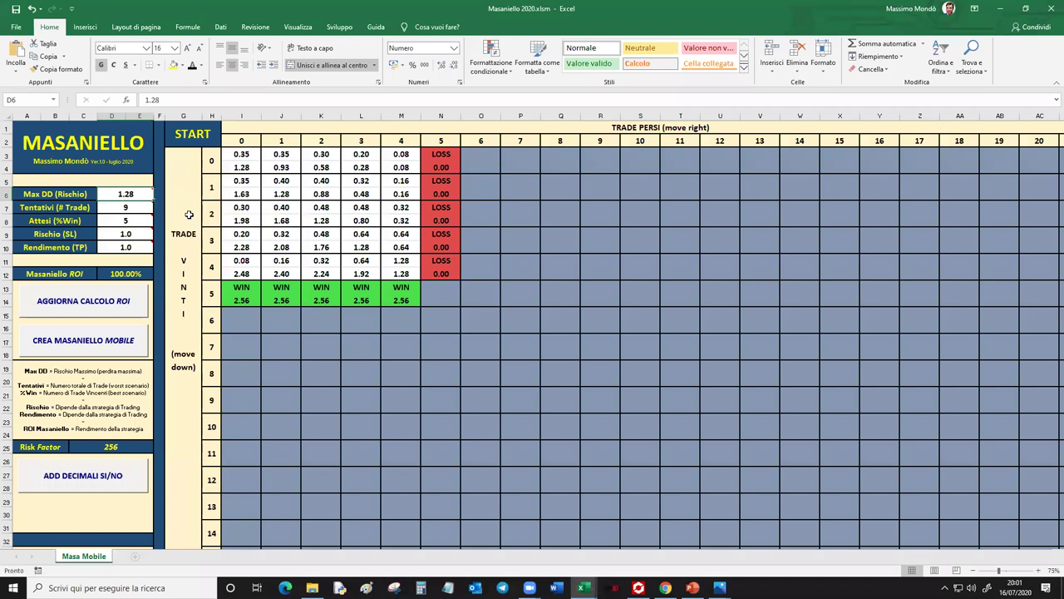
type("1000")
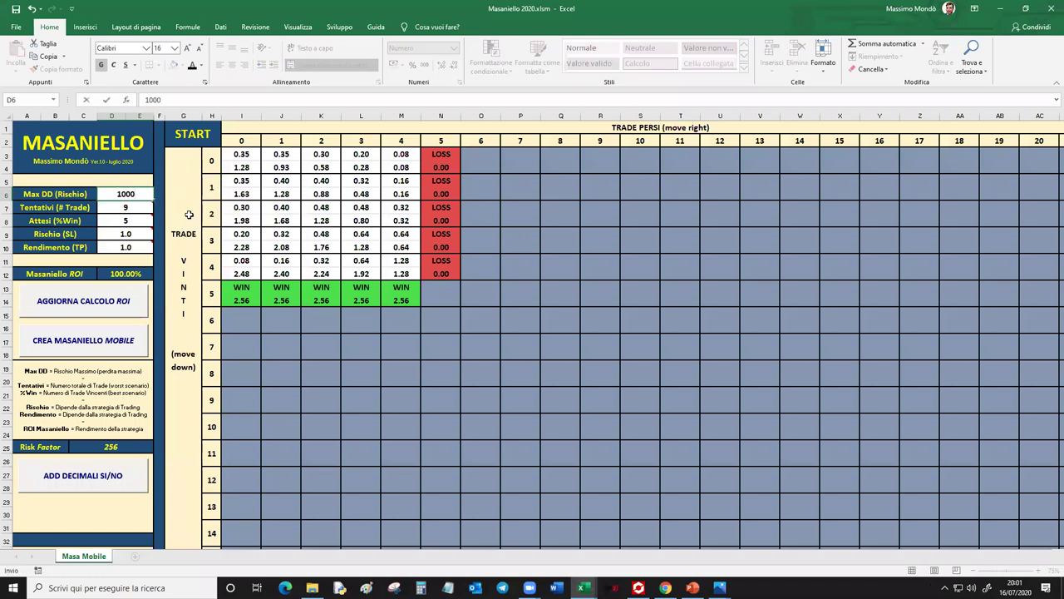
key("Return")
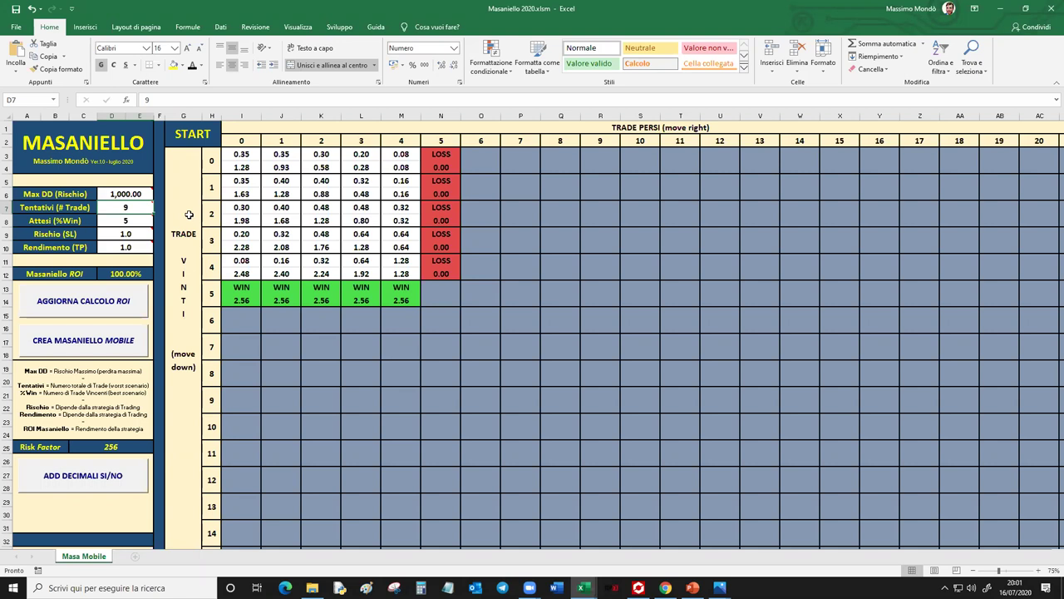
type("20")
key("Return")
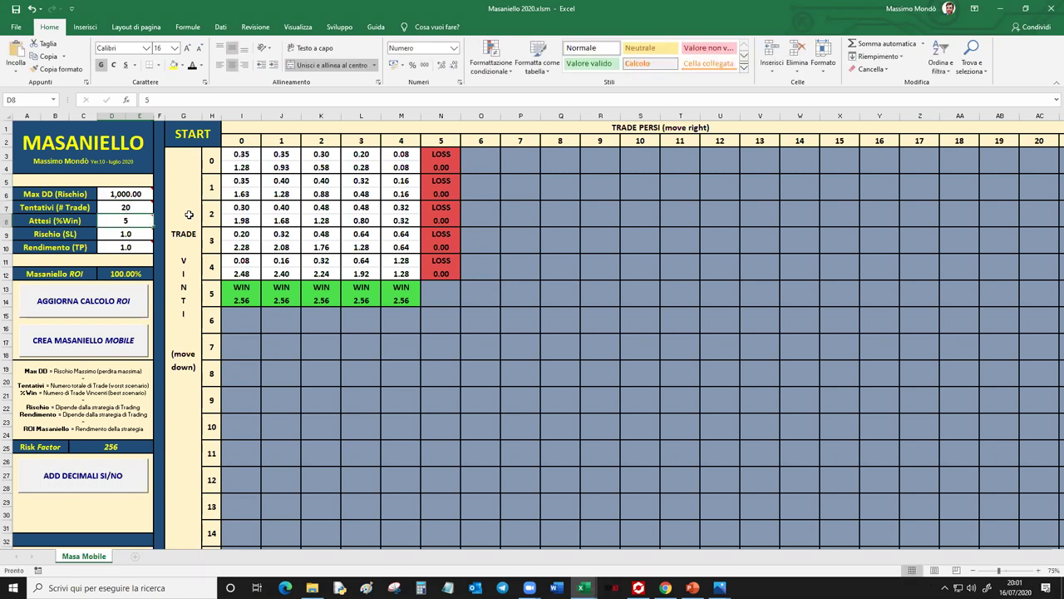
type("10")
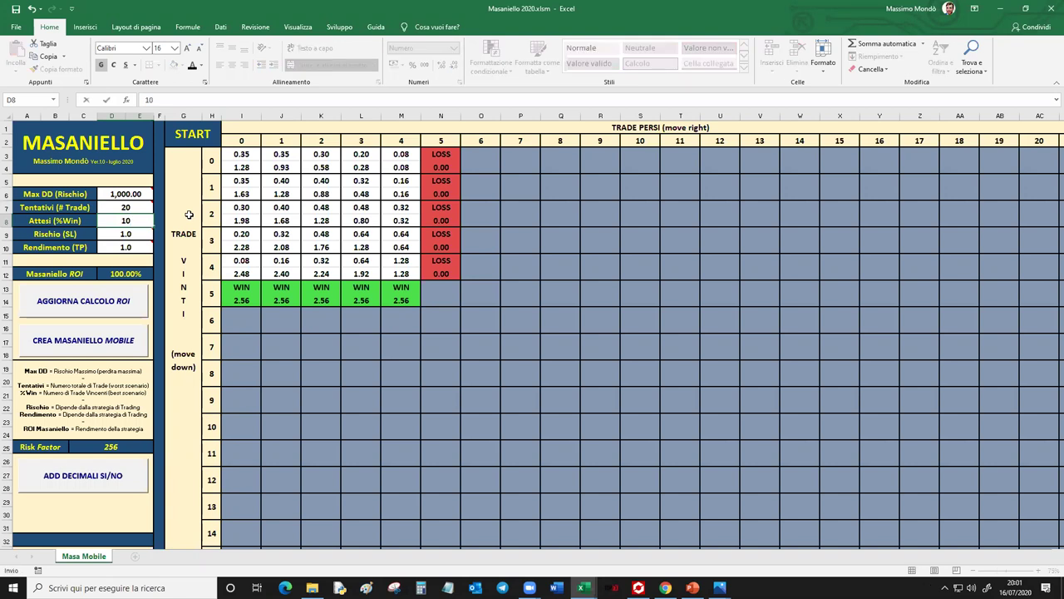
key("Return")
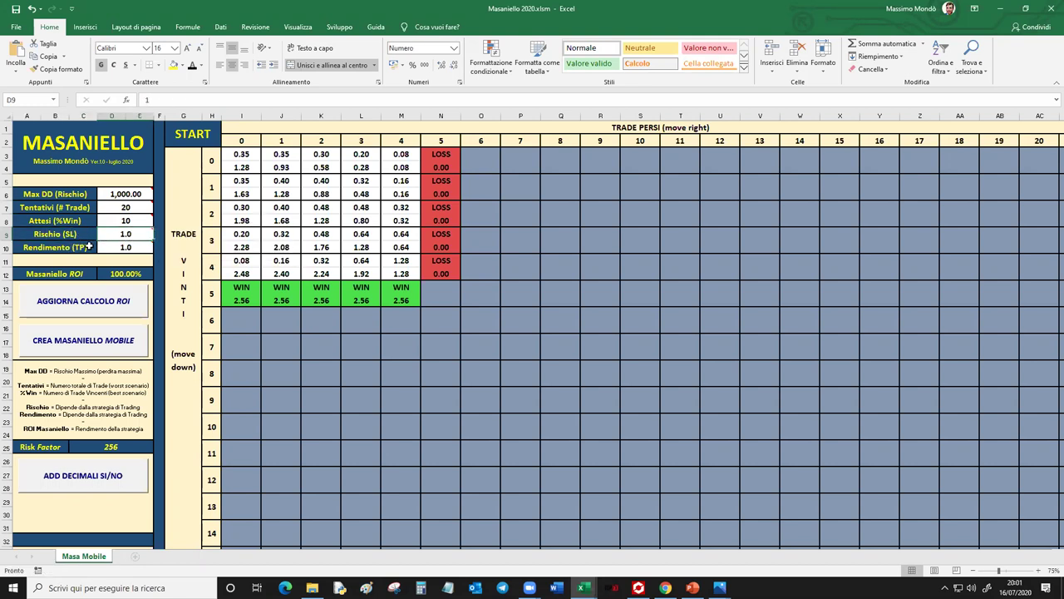
Set Rischio (SL) to 20 and Rendimento (TP) to 40 as an example in points.
mouse_move(119, 241)
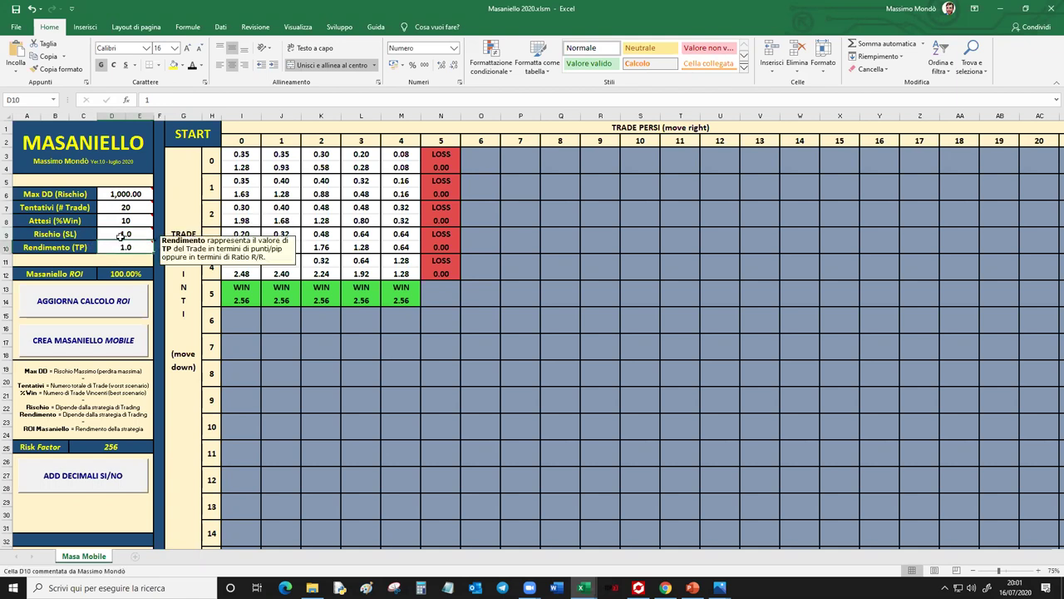
left_click(123, 235)
type("1")
key("BackSpace")
type("20")
key("Return")
type("40")
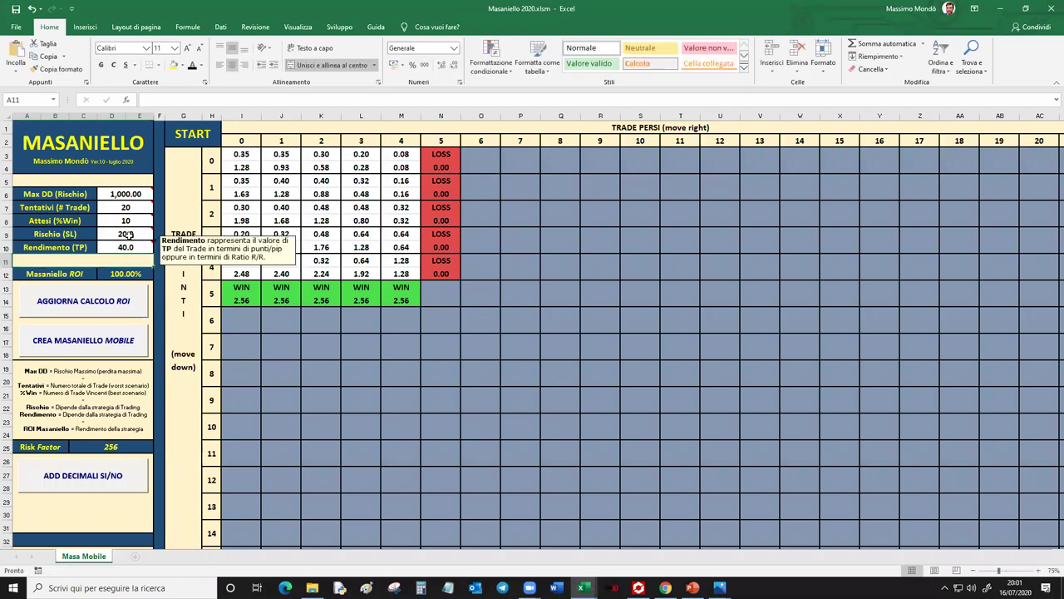
left_click(130, 237)
left_click(137, 249)
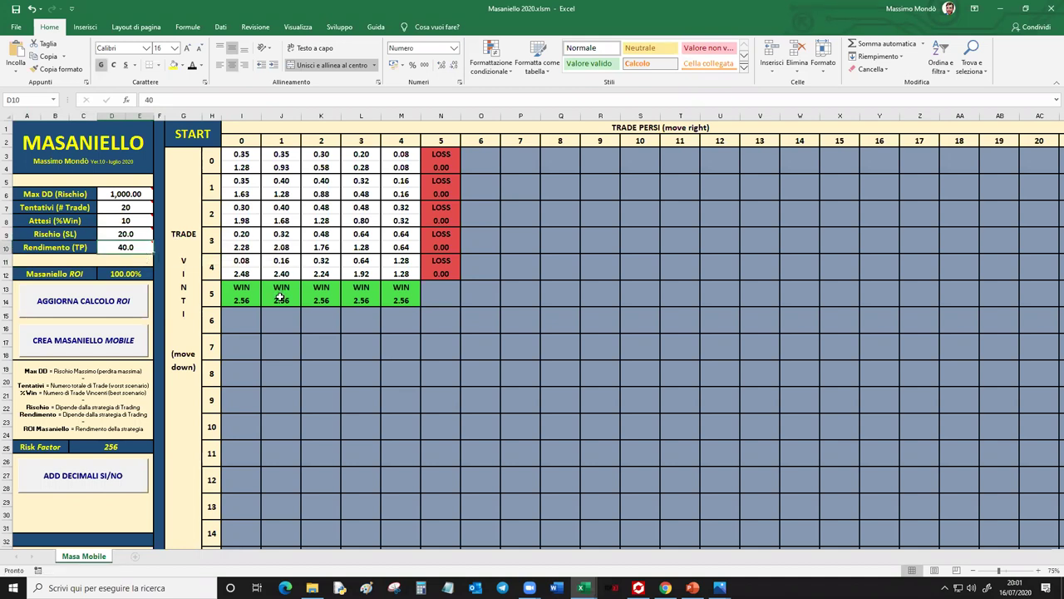
Set Rischio (SL) to 50 and Rendimento (TP) to 25 as a second example.
left_click(147, 236)
type("50")
key("Return")
double_click(149, 242)
key("Escape")
type("25")
Set Rischio (SL) to 3 and Rendimento (TP) to 2 as a ratio example.
left_click(133, 237)
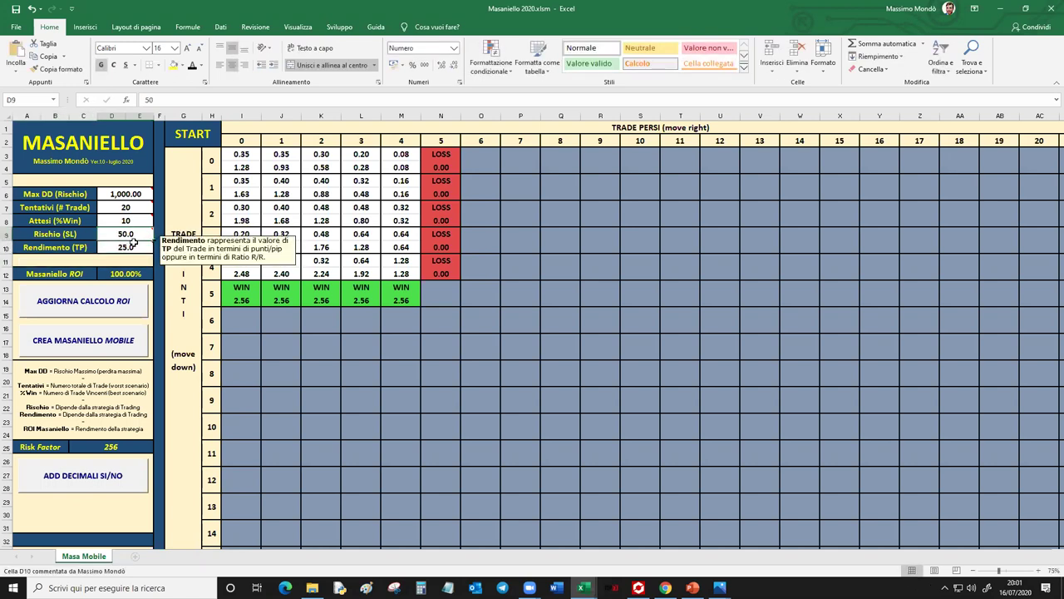
type("3")
left_click(143, 247)
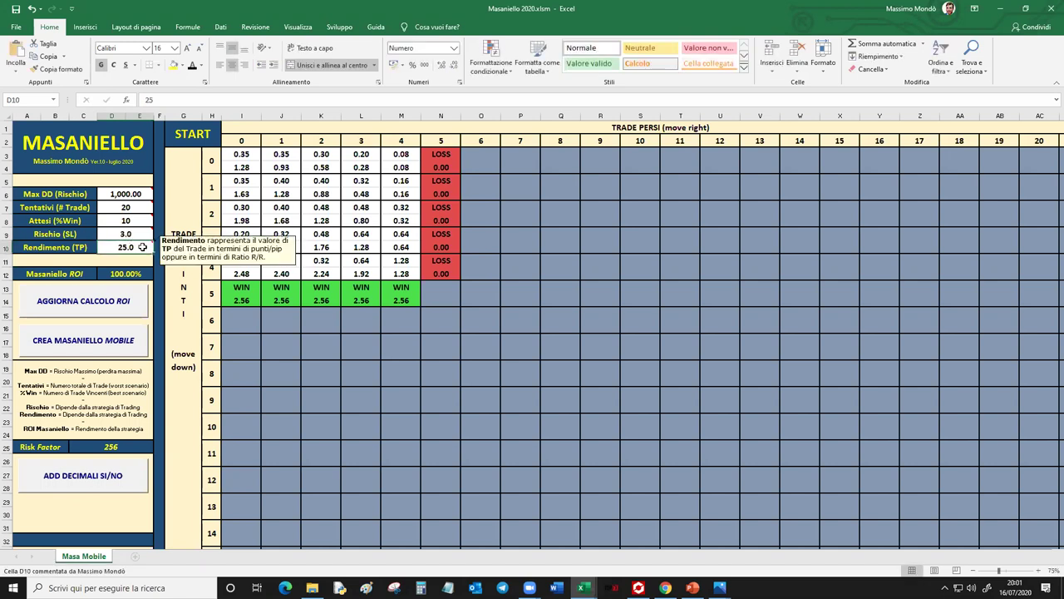
type("2")
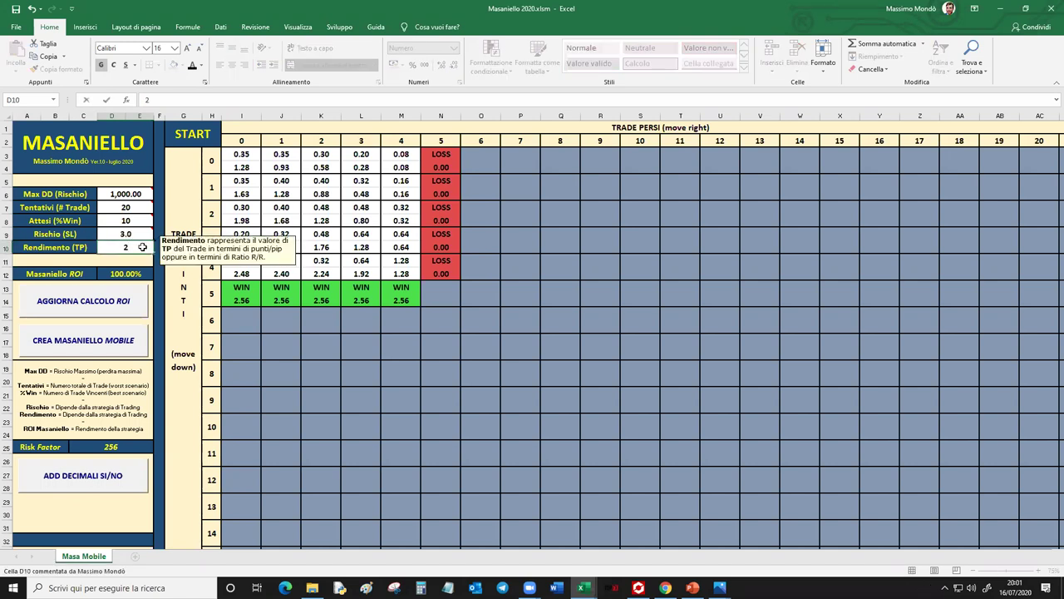
Set both Rischio (SL) and Rendimento (TP) to 1.
key("Up")
type("1")
key("Return")
type("1")
key("ctrl+Return")
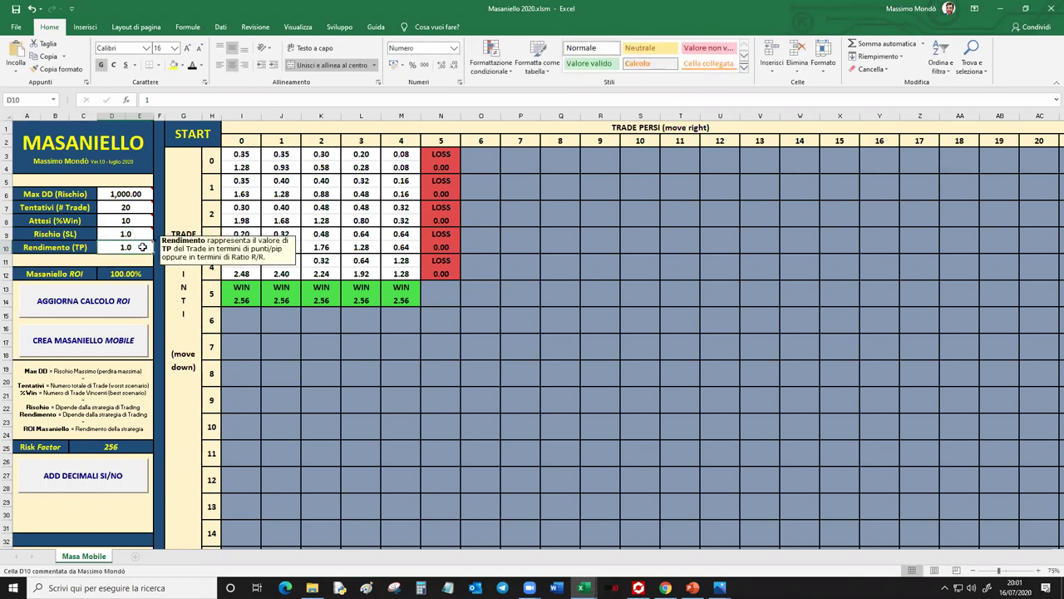
Highlight the Rischio (SL) and Rendimento (TP) rows to review their risk/reward ratio.
left_click_drag(58, 236, 116, 247)
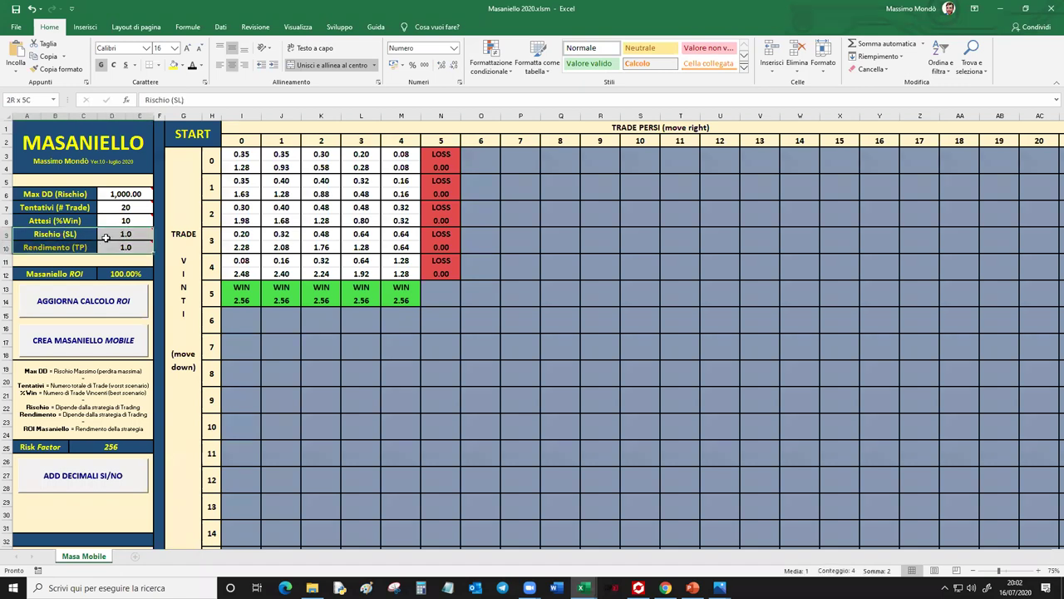
left_click(118, 235)
left_click(78, 238)
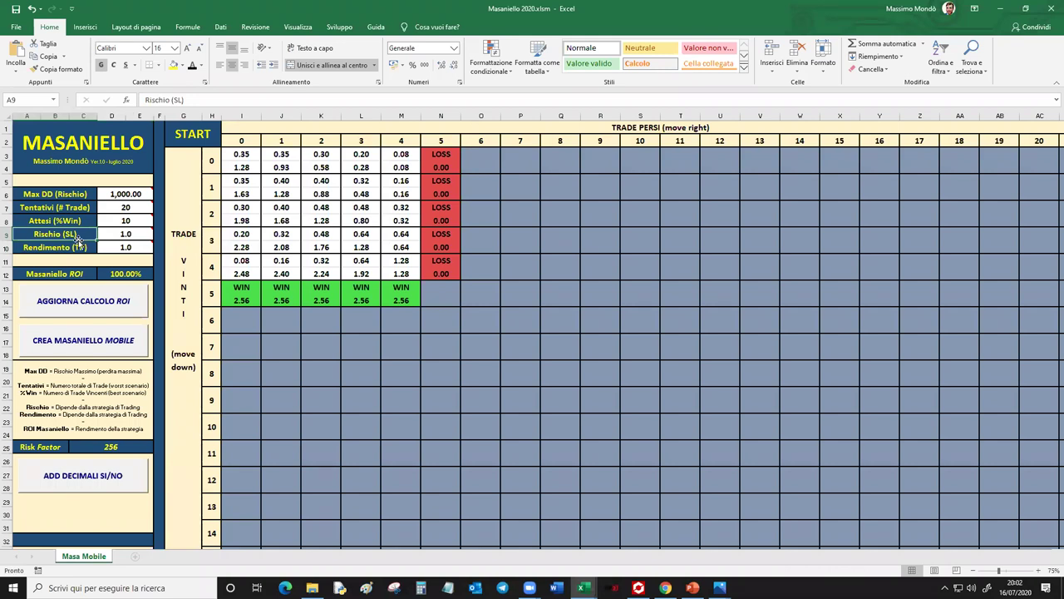
left_click(122, 236)
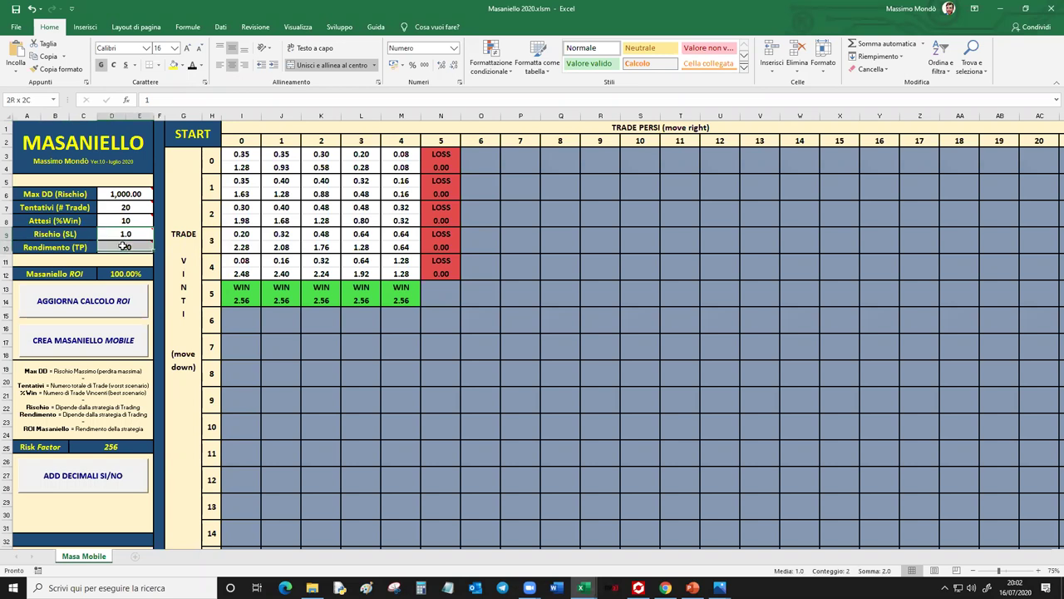
left_click_drag(81, 235, 109, 247)
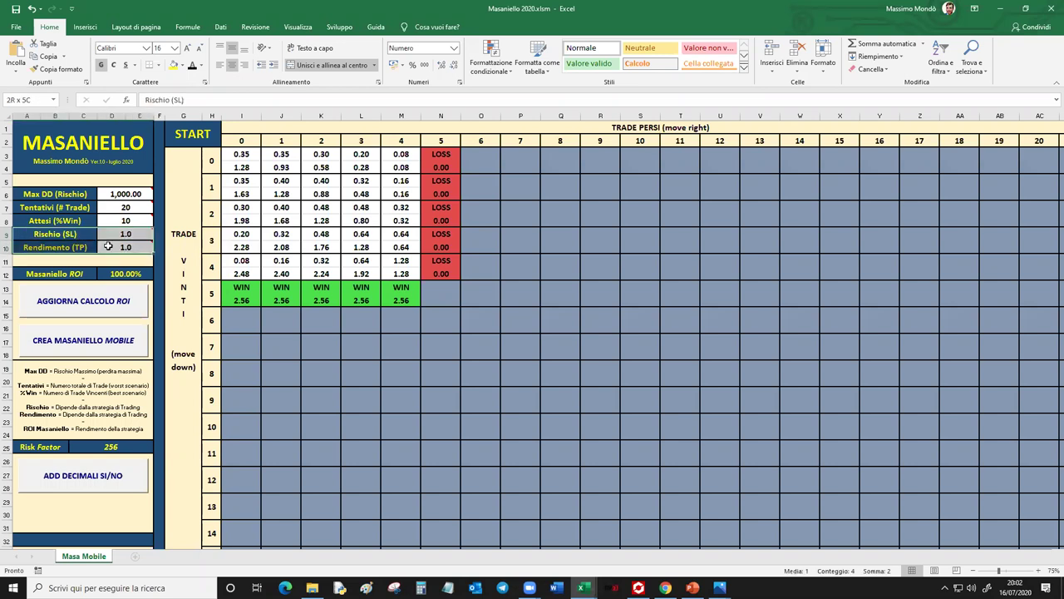
Update the Masaniello ROI calculation for 20 trades with 10 expected wins.
left_click(127, 208)
left_click(136, 221)
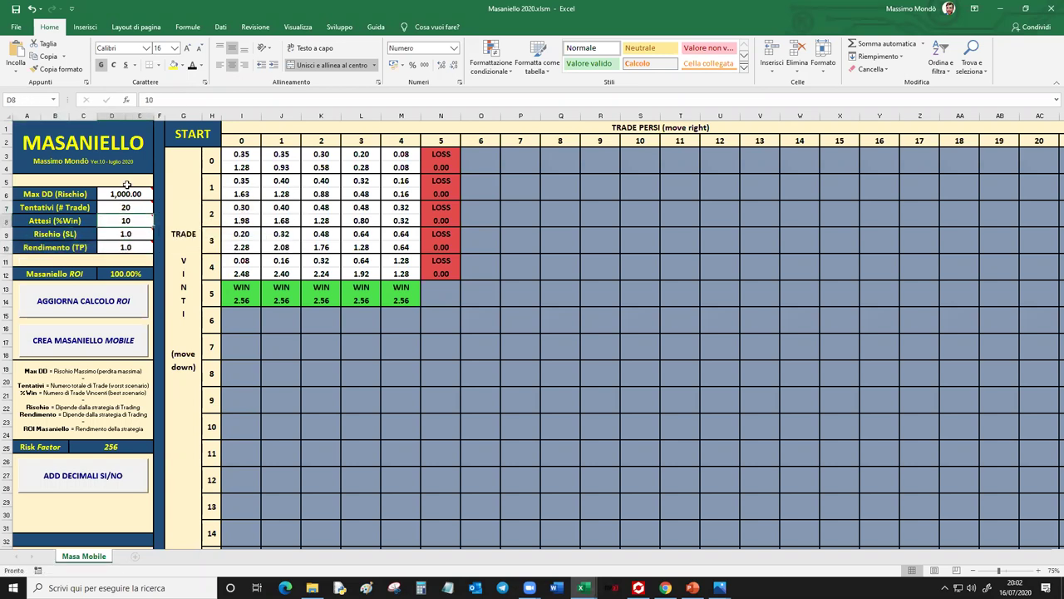
left_click(94, 305)
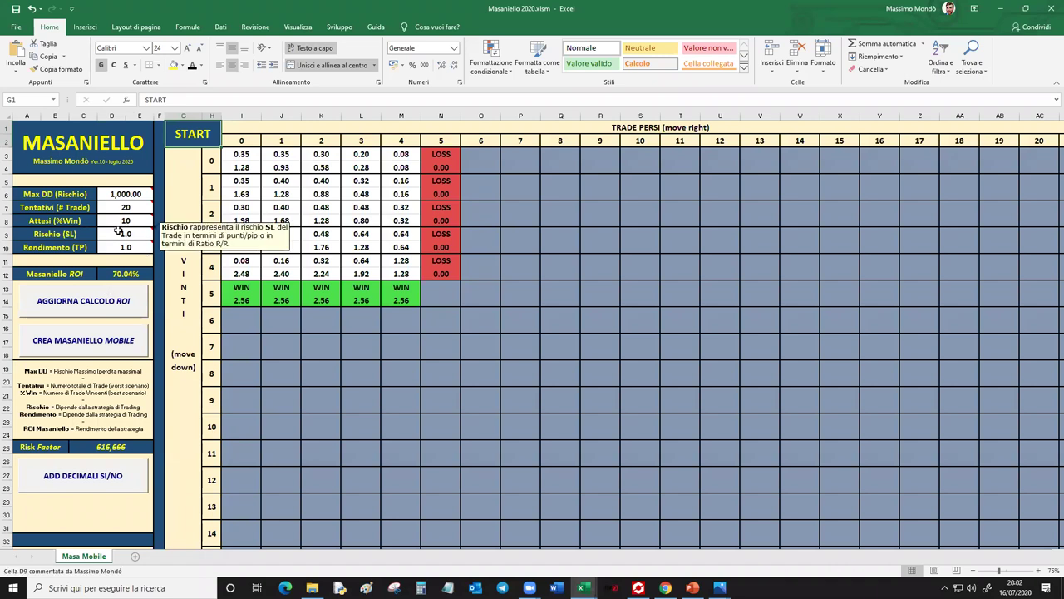
Set Attesi (%Win) to 9 and update the Masaniello ROI calculation.
left_click(133, 222)
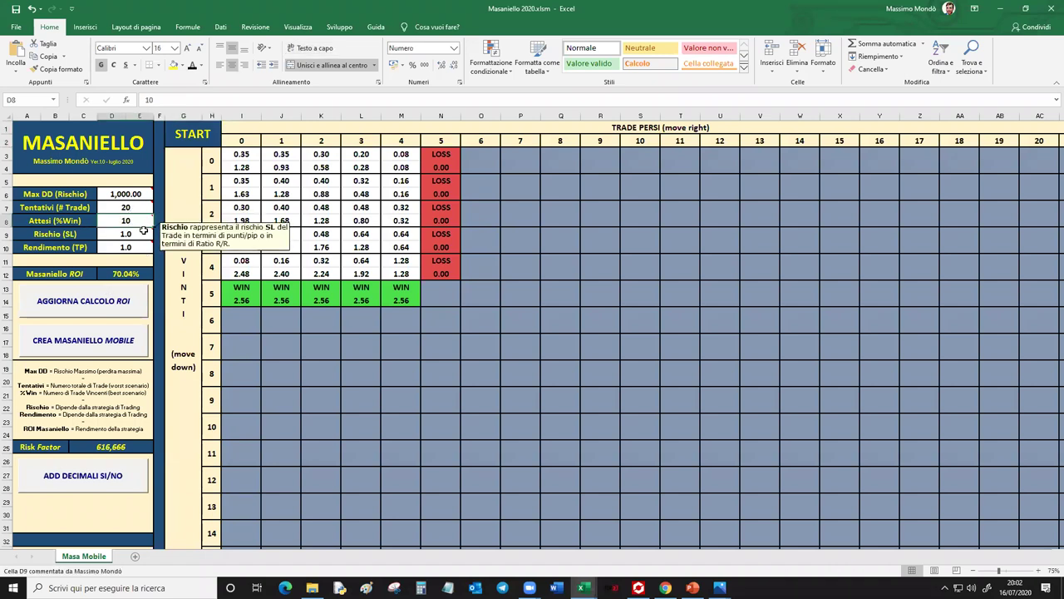
type("9")
key("Return")
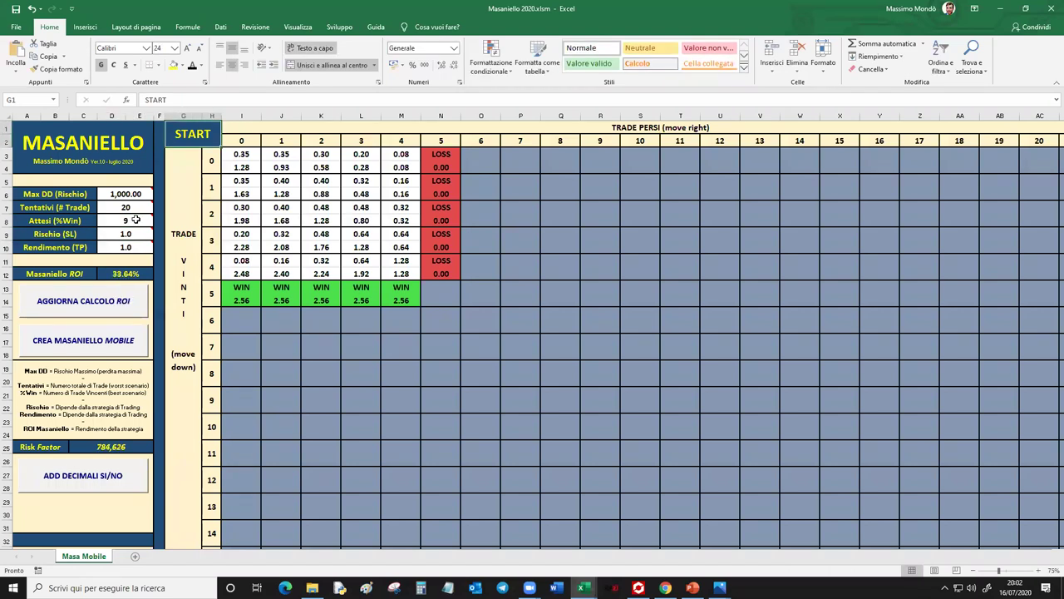
Examine the Attesi (%Win) value and the resulting Masaniello ROI cell.
left_click_drag(70, 221, 125, 222)
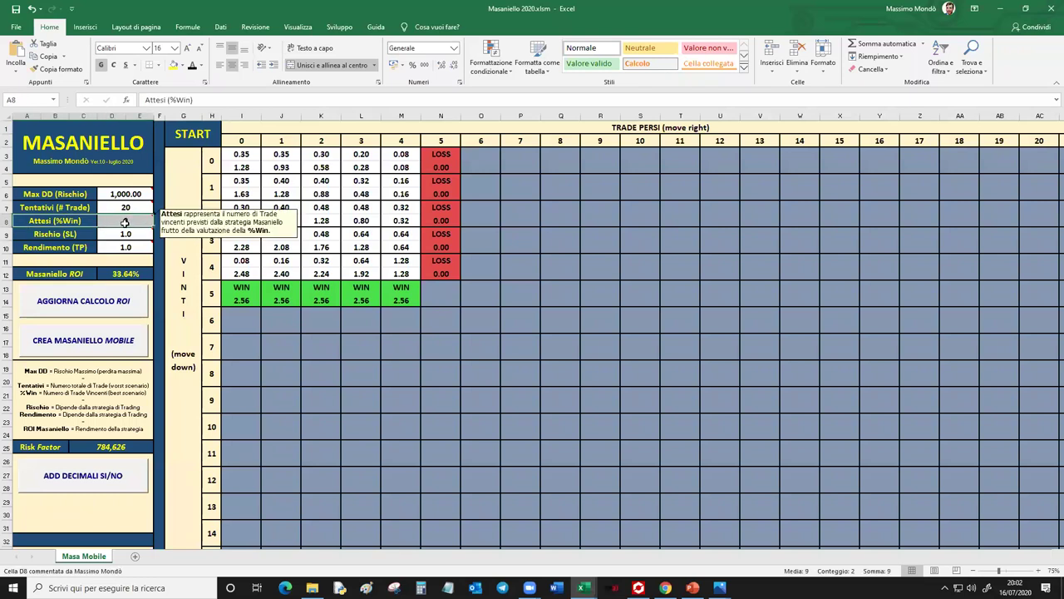
left_click(125, 220)
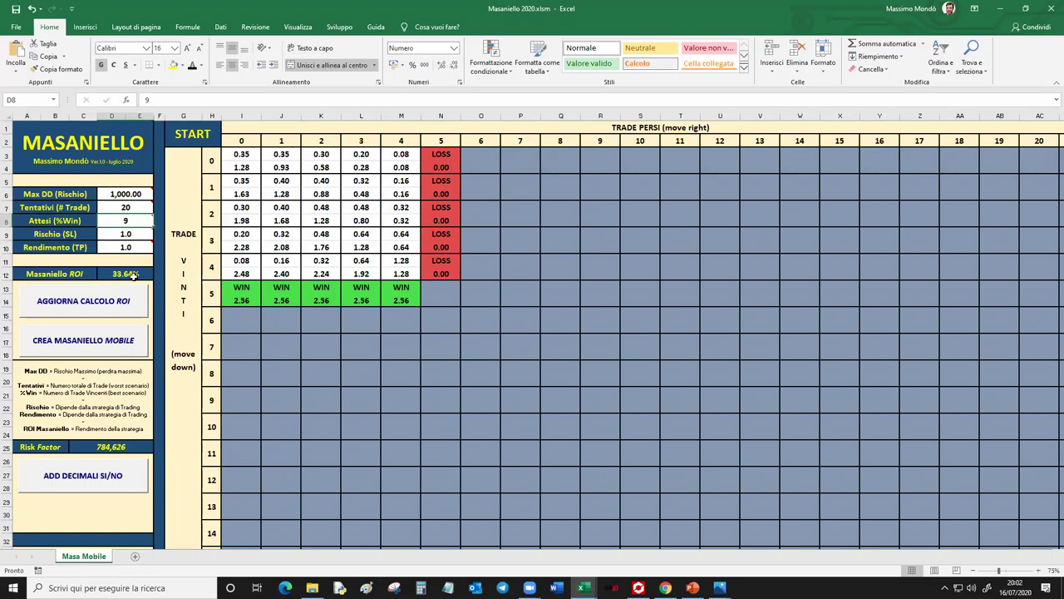
key("Down")
key("Down")
key("Down")
key("Down")
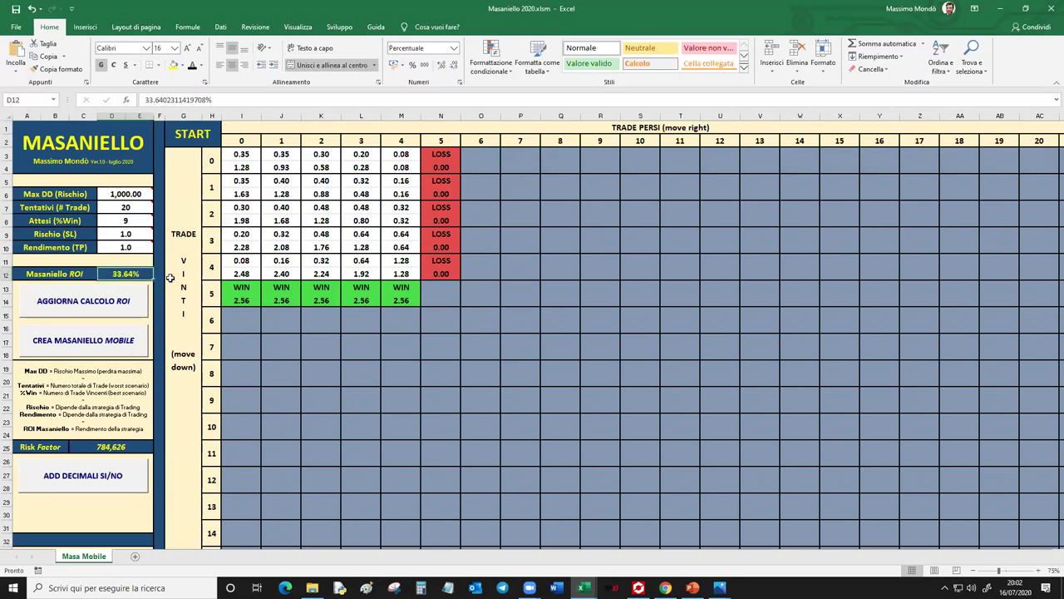
Set Attesi (%Win) to 8 and update the Masaniello ROI calculation.
key("Up")
key("Up")
key("Up")
key("Up")
type("8")
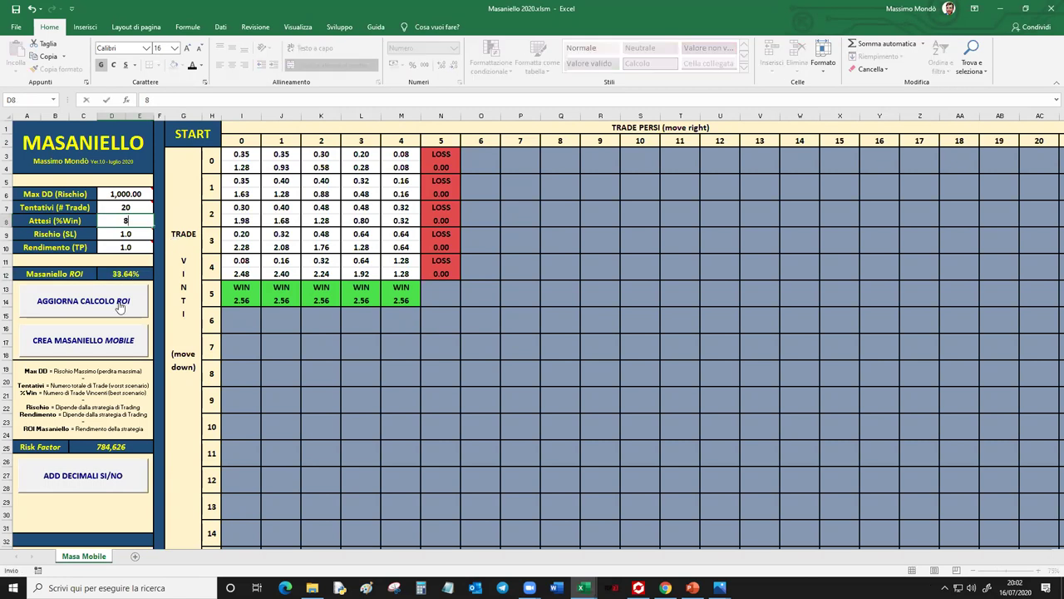
left_click(122, 303)
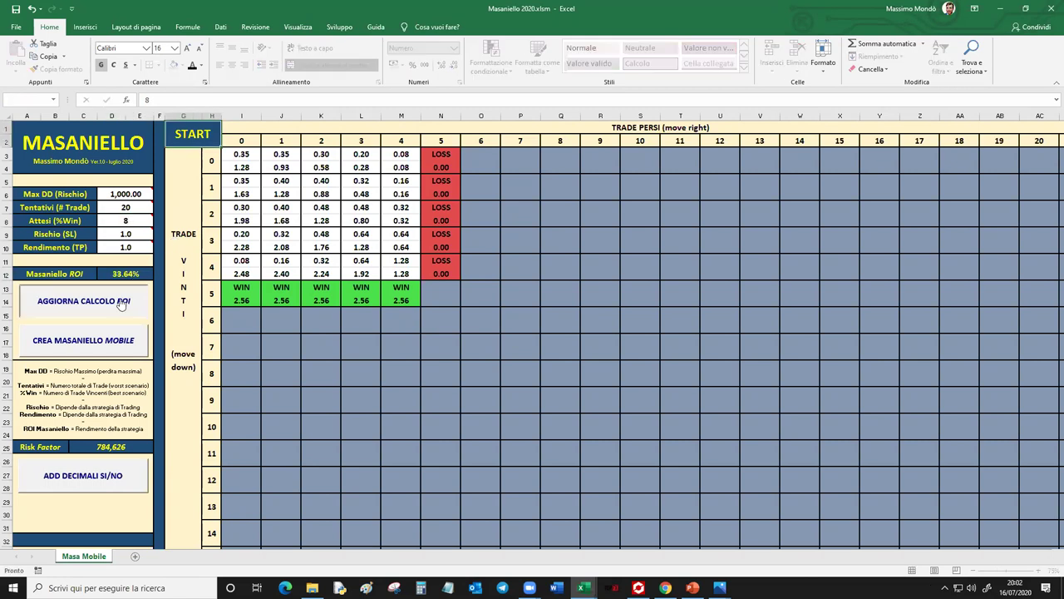
Examine the Max DD, Tentativi, Attesi and Rendimento inputs together with the Masaniello ROI cell.
left_click(130, 225)
key("Up")
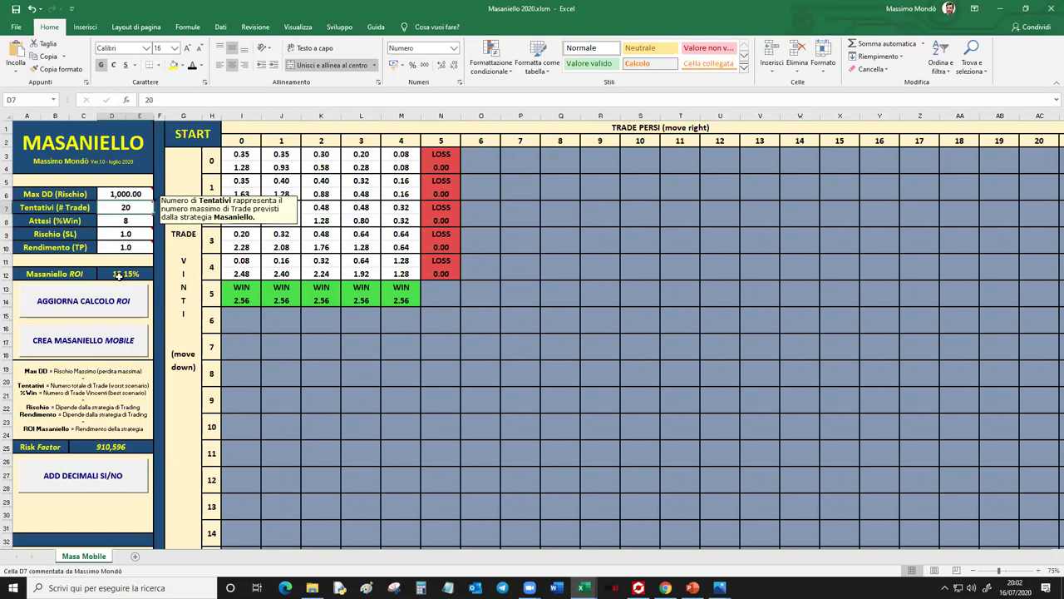
left_click(102, 274)
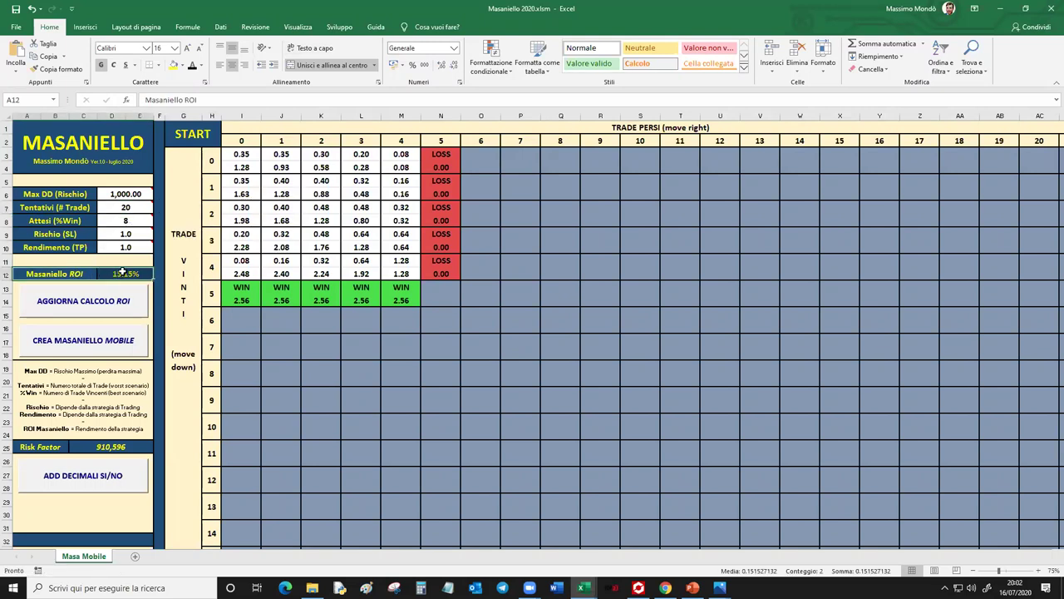
mouse_move(135, 193)
left_mouse_down()
mouse_move(91, 194)
mouse_move(75, 180)
mouse_move(124, 190)
left_mouse_up()
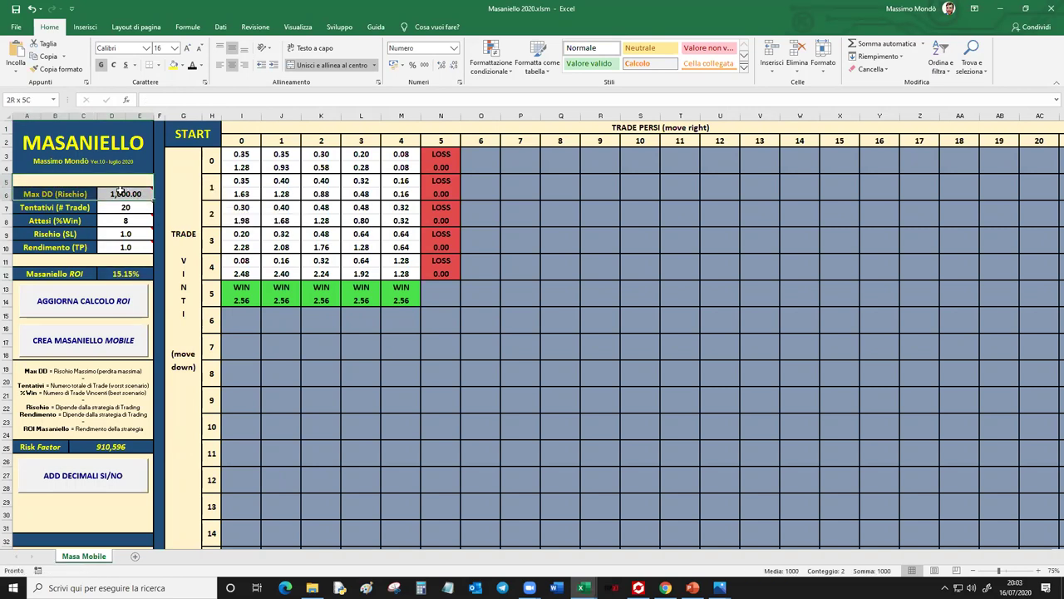
left_click(121, 191)
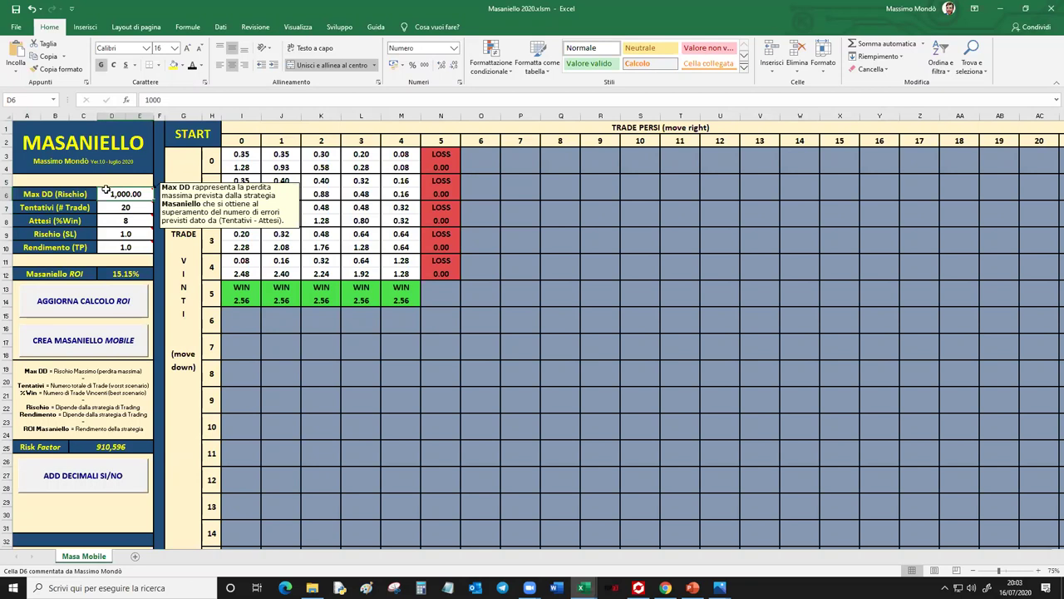
left_click_drag(106, 180, 107, 190)
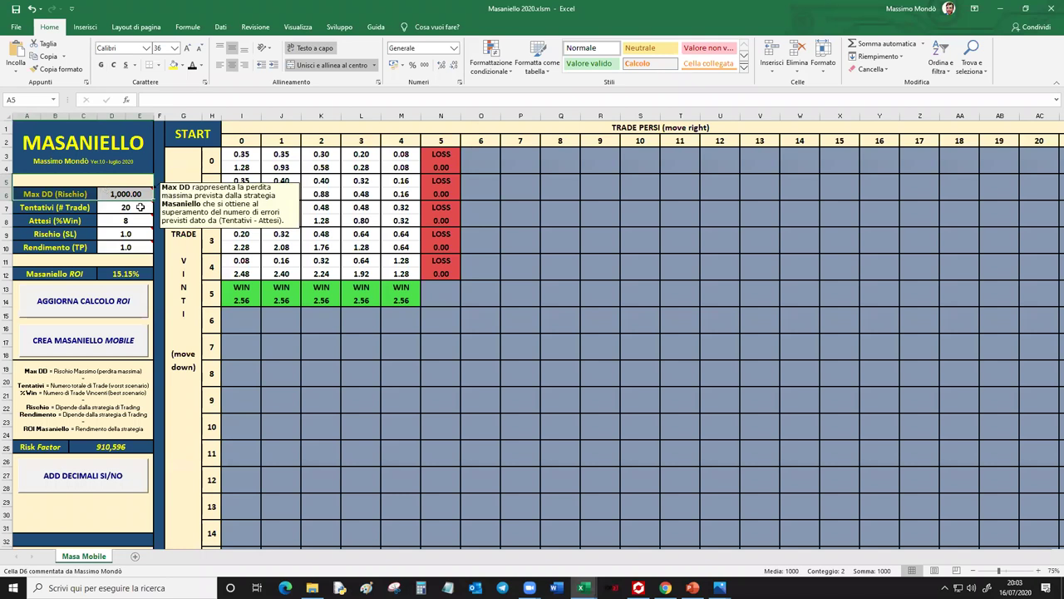
mouse_move(141, 207)
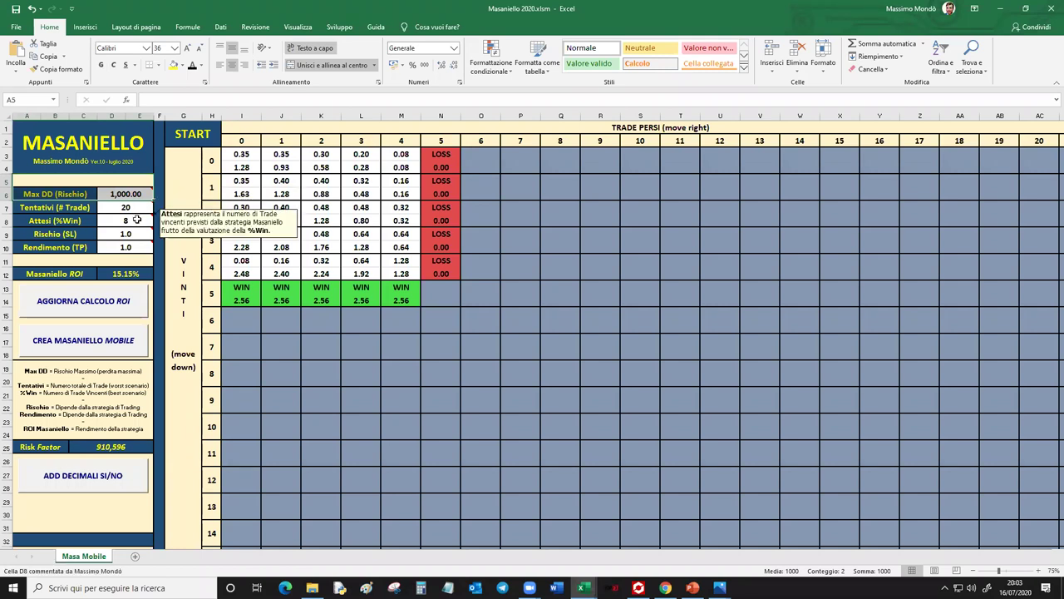
mouse_move(122, 248)
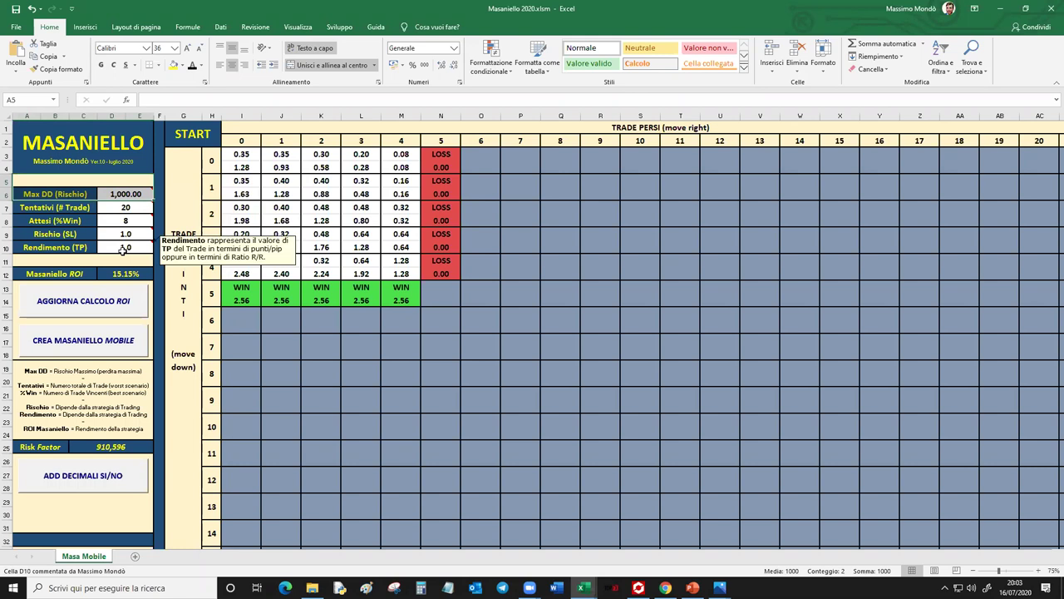
left_click(126, 220)
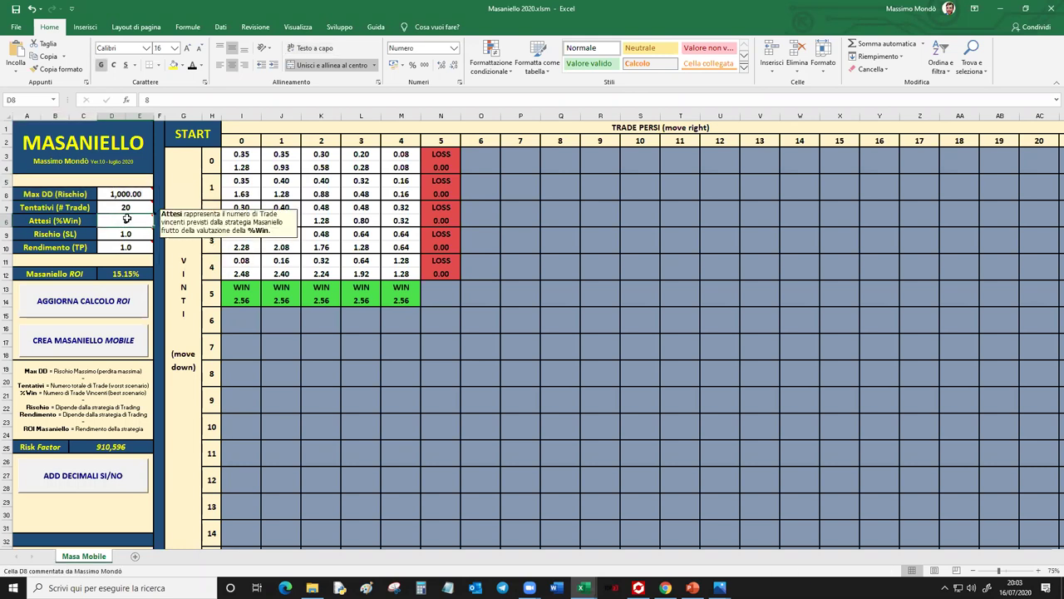
left_click(111, 151)
left_click_drag(107, 215, 103, 264)
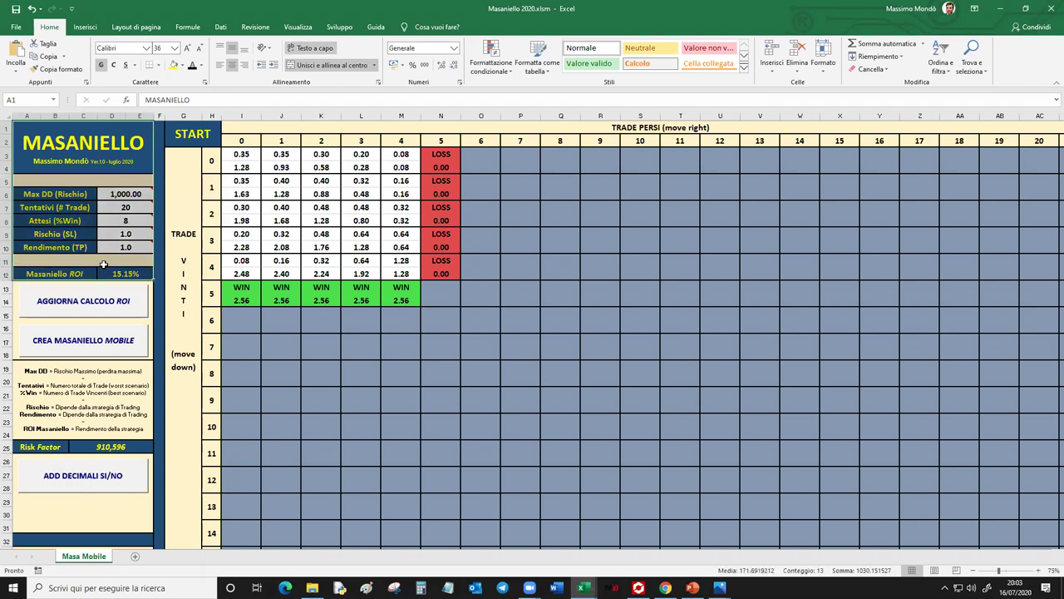
Set Tentativi (# Trade) to 100 and Attesi (%Win) to 50, and update the Masaniello ROI calculation.
left_click(137, 209)
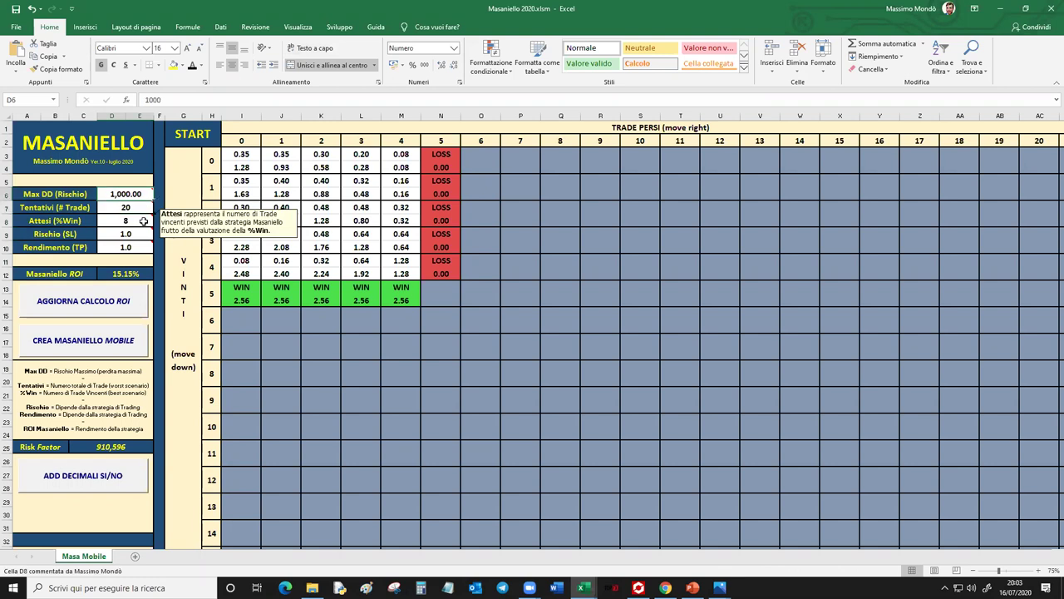
left_click(145, 222)
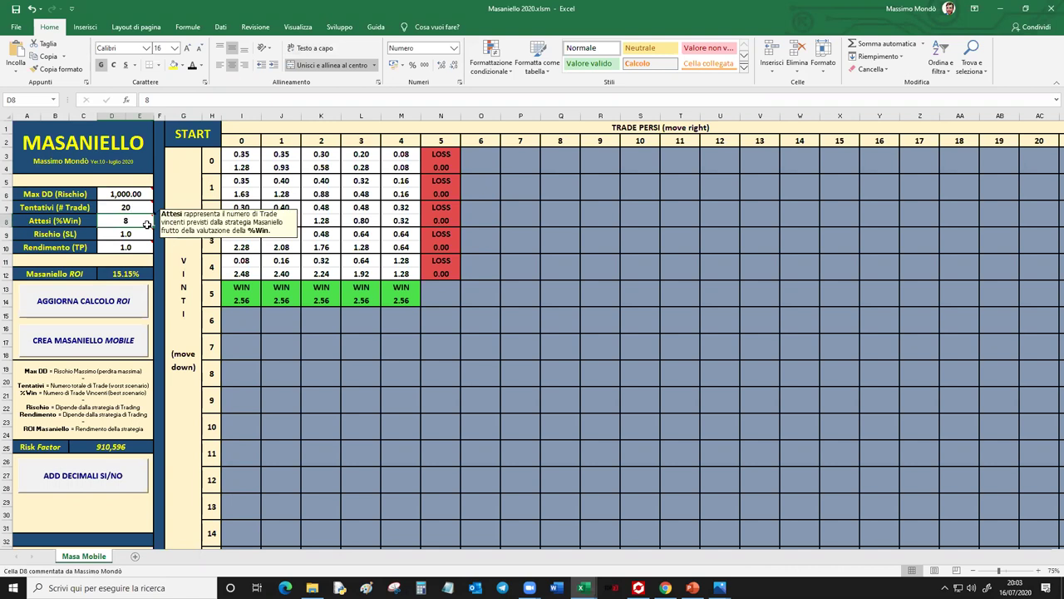
type("50")
key("Return")
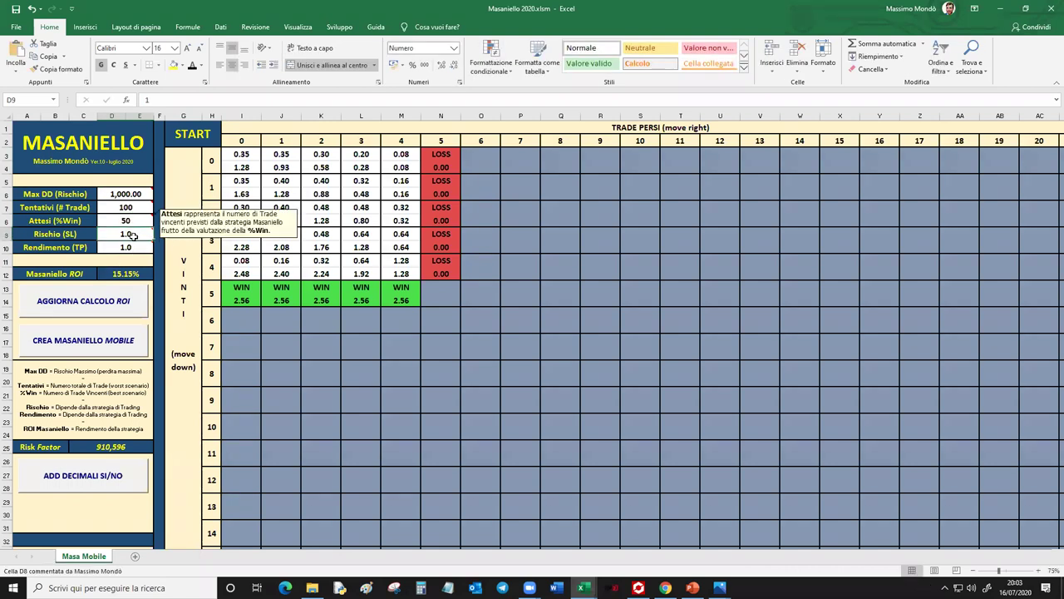
left_click(117, 304)
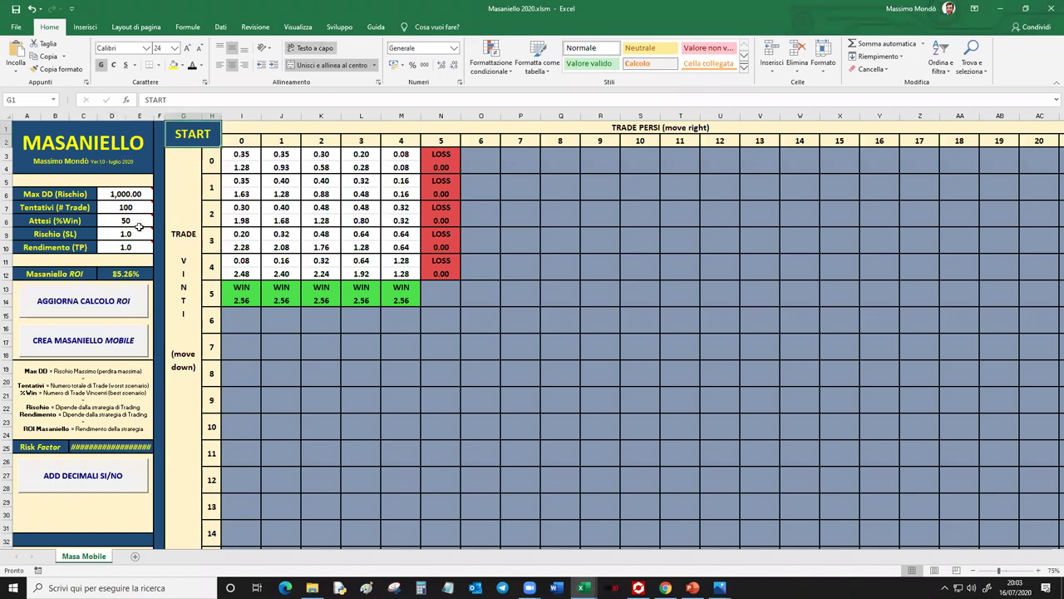
left_click(126, 207)
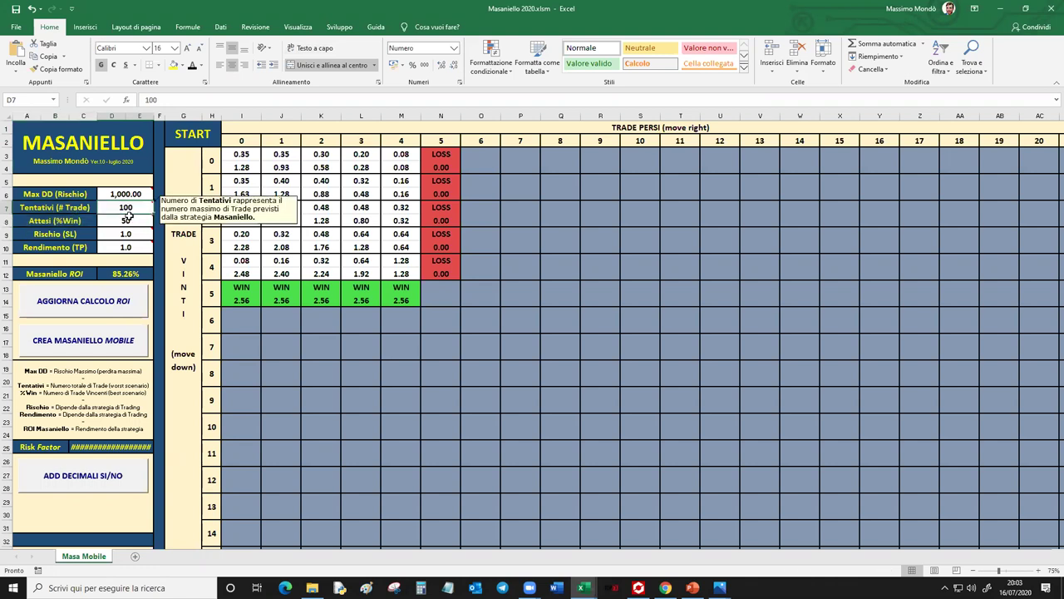
left_click(98, 274)
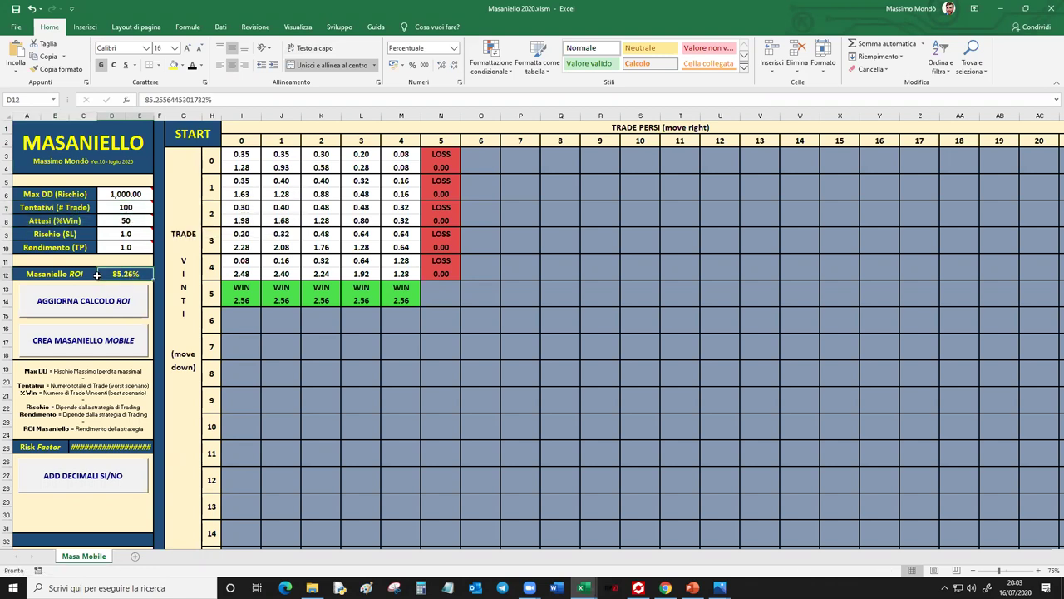
Set Attesi (%Win) to 100 and Tentativi (# Trade) to 200, and update the Masaniello ROI calculation.
left_click(133, 221)
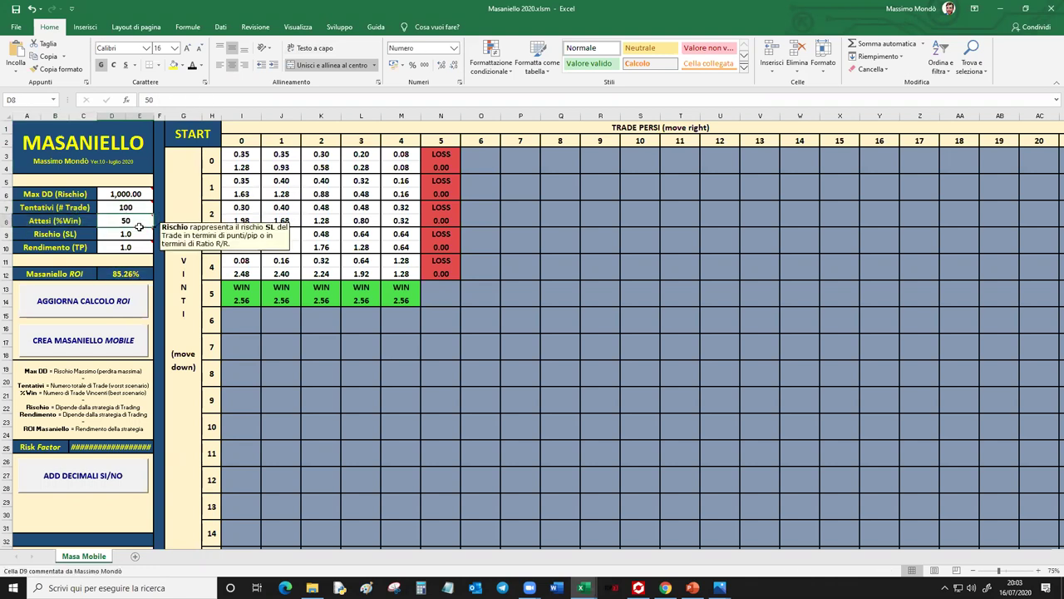
type("100")
key("Up")
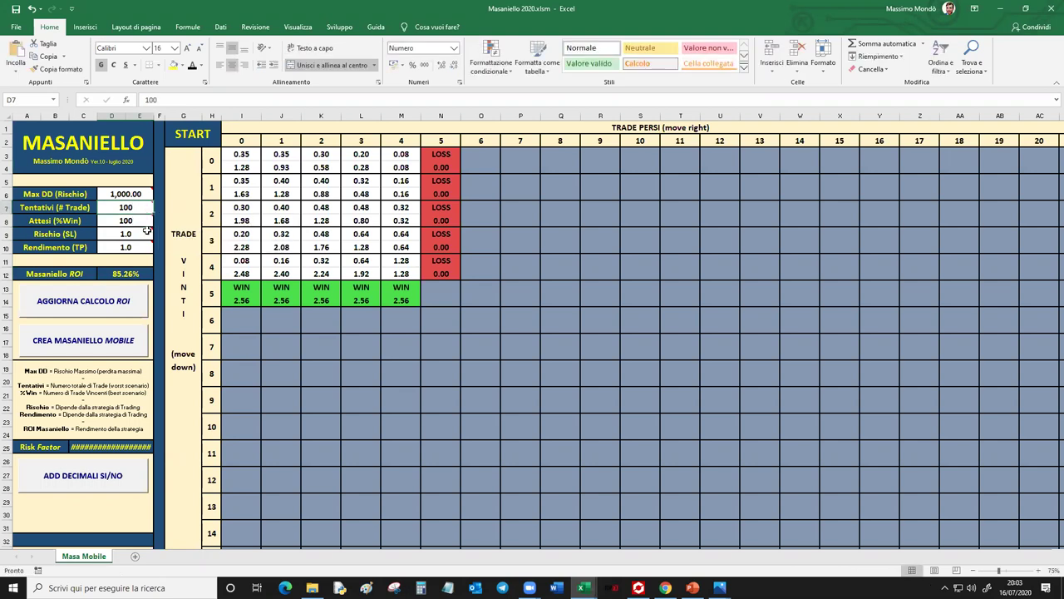
type("200")
key("Return")
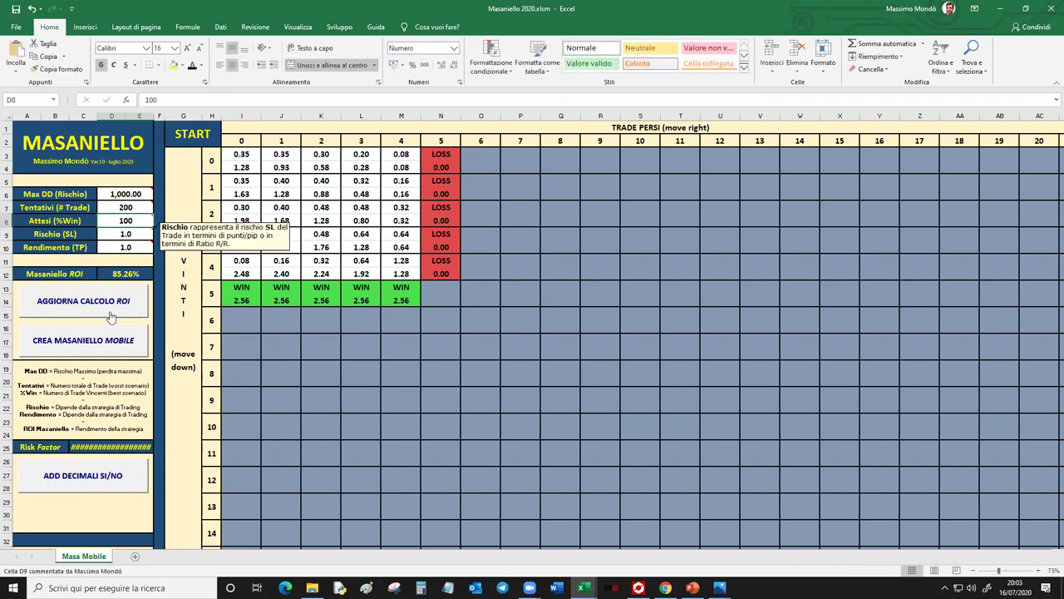
left_click(114, 300)
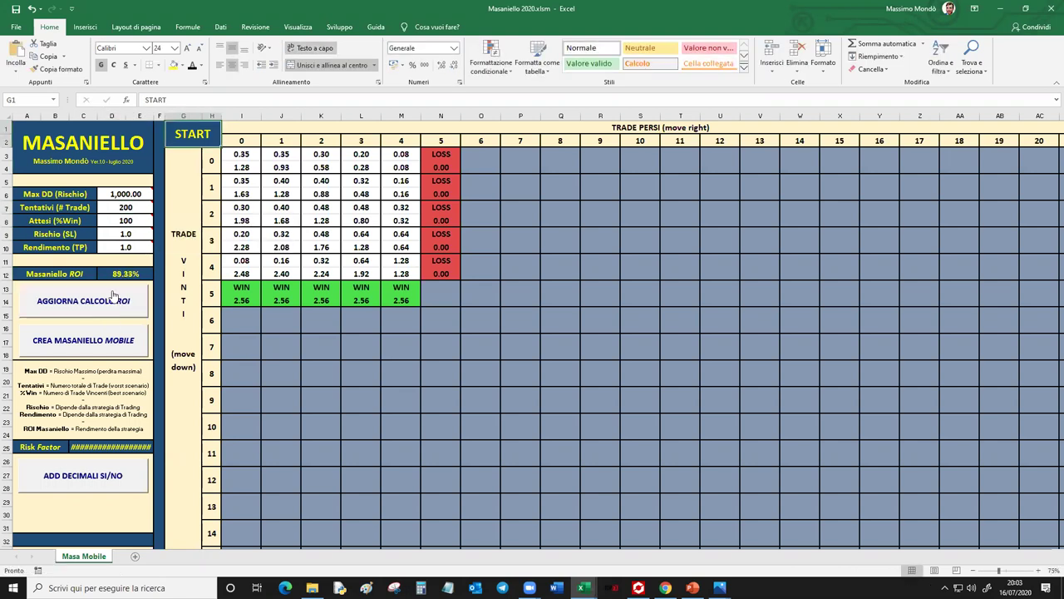
Set Tentativi (# Trade) to 2000 and Attesi (%Win) to 1000, and run the Masaniello ROI calculation.
left_click(132, 210)
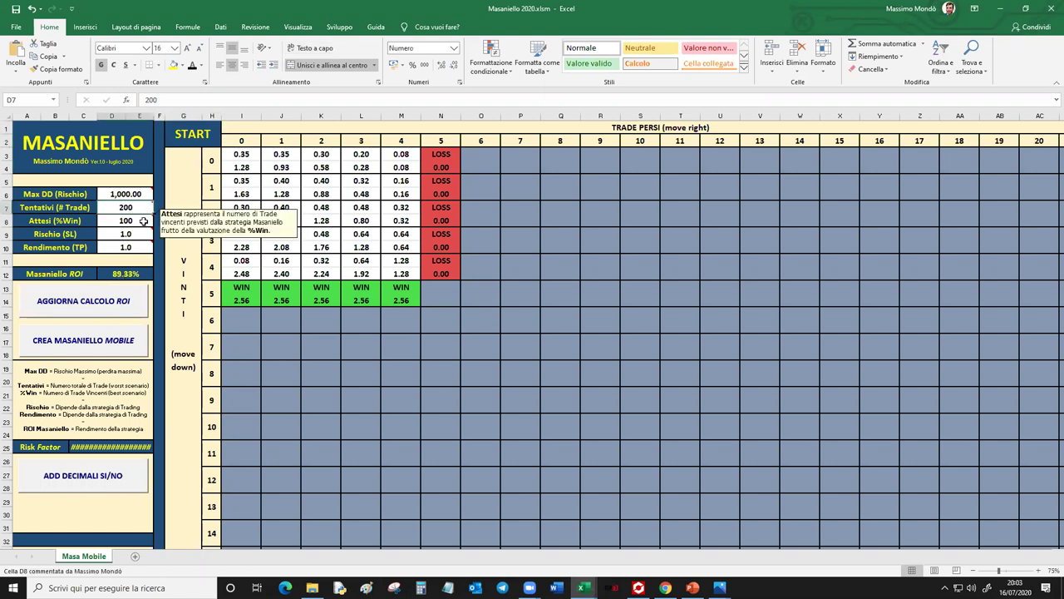
type("2000")
key("Return")
double_click(144, 221)
type("0")
key("Return")
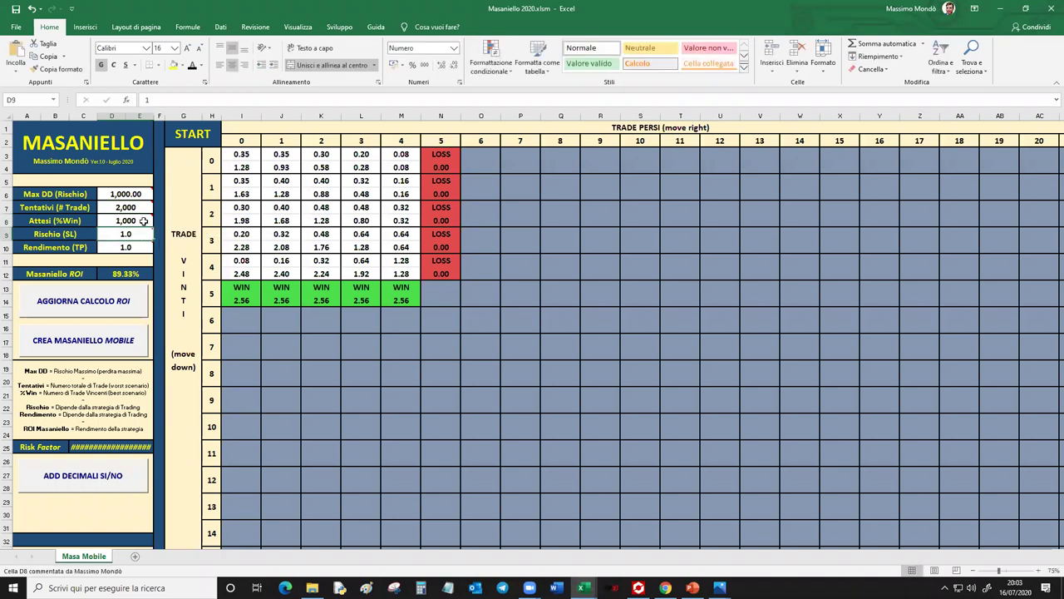
left_click(98, 297)
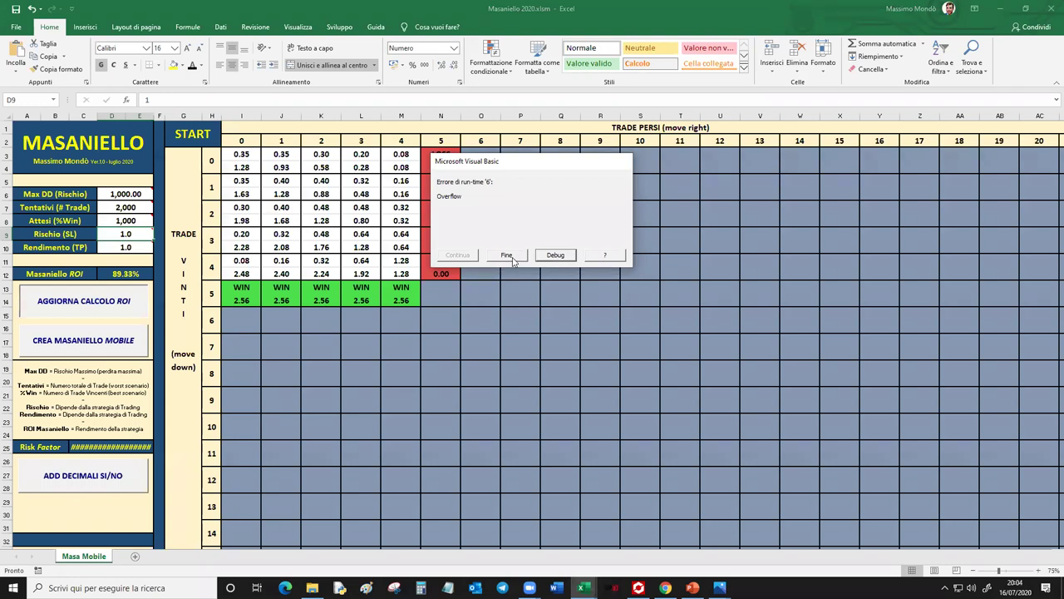
left_click(512, 257)
Return Tentativi (# Trade) to 100 and Attesi (%Win) to 50, and recalculate and review the Masaniello ROI.
left_click(133, 196)
left_click(131, 207)
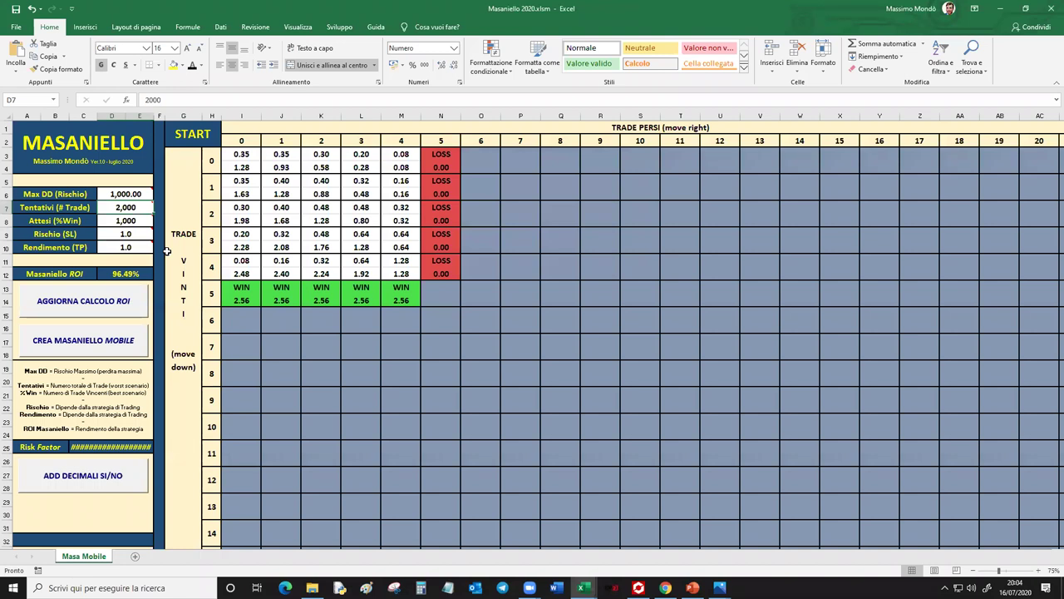
type("100")
key("Return")
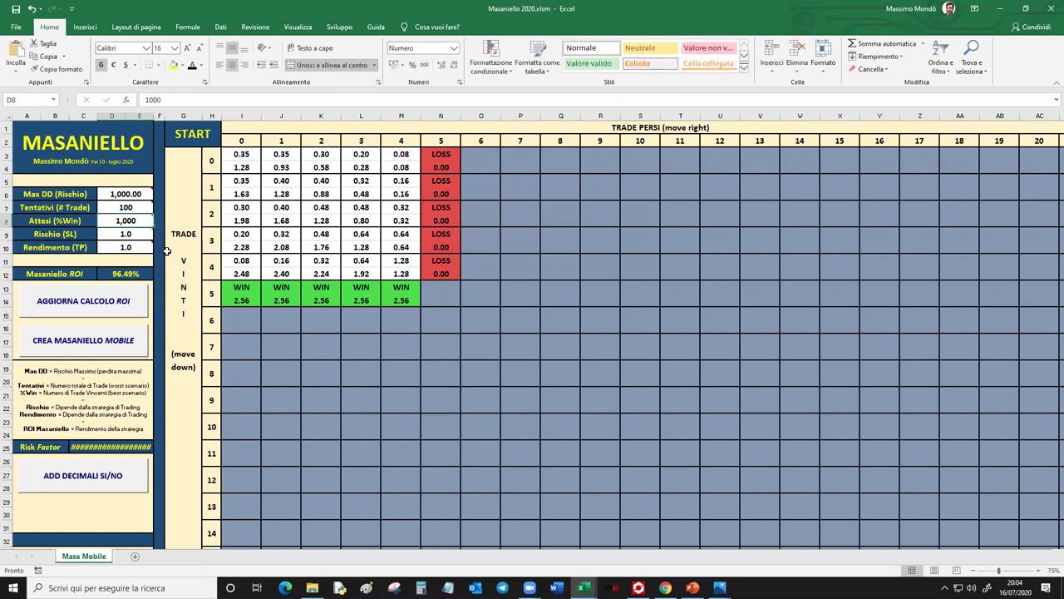
type("50")
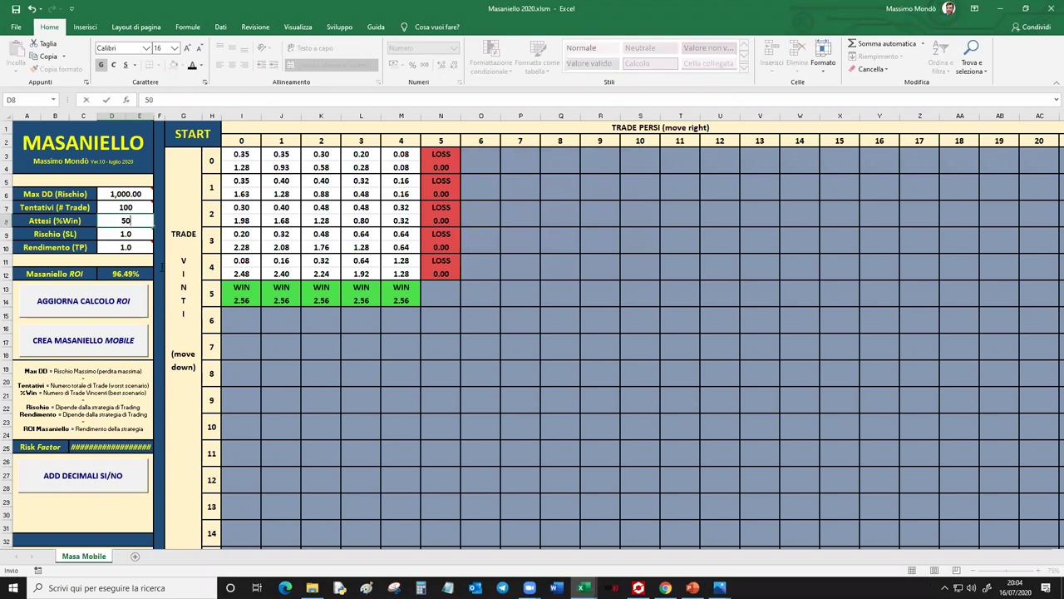
key("Return")
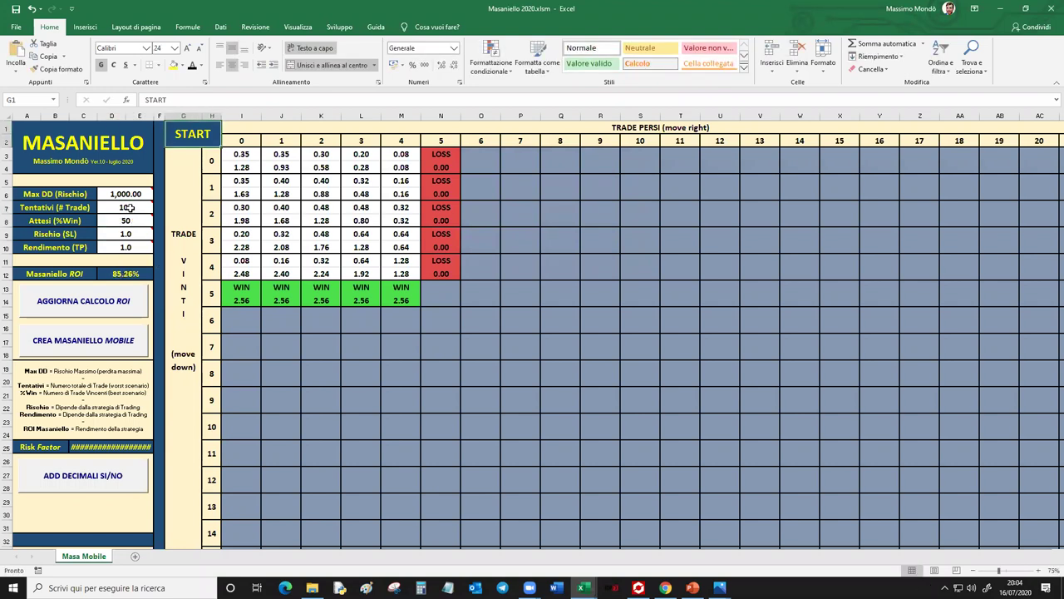
left_click_drag(130, 208, 130, 216)
left_click(121, 220)
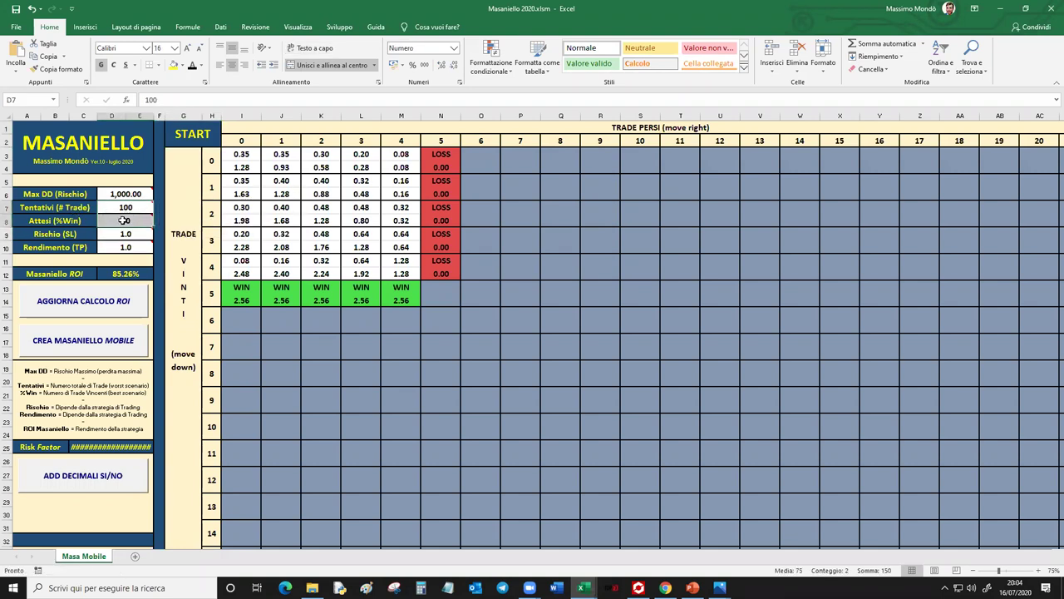
left_click(126, 274)
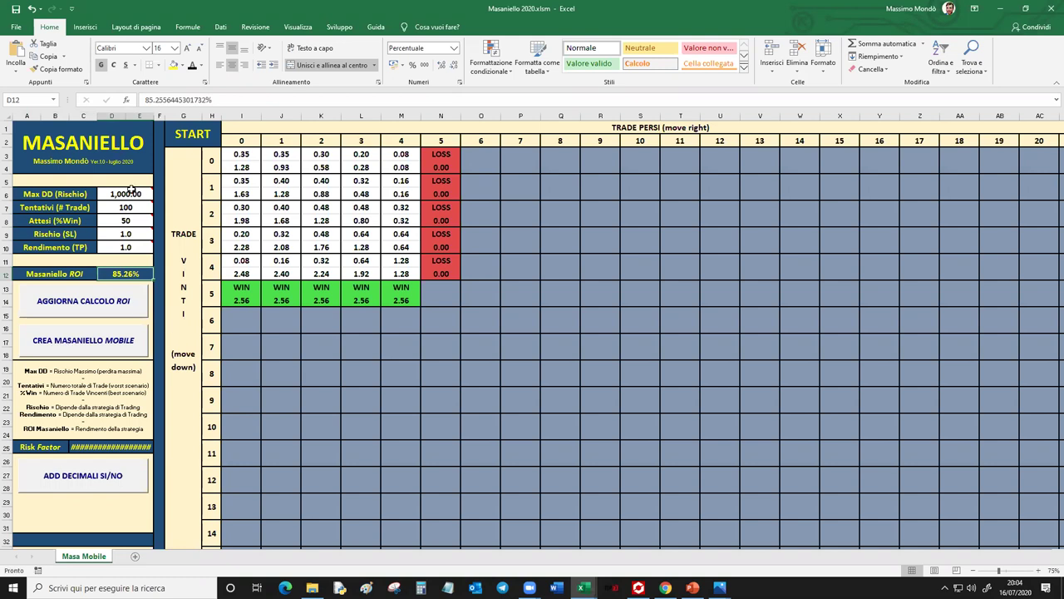
left_click_drag(79, 143, 137, 251)
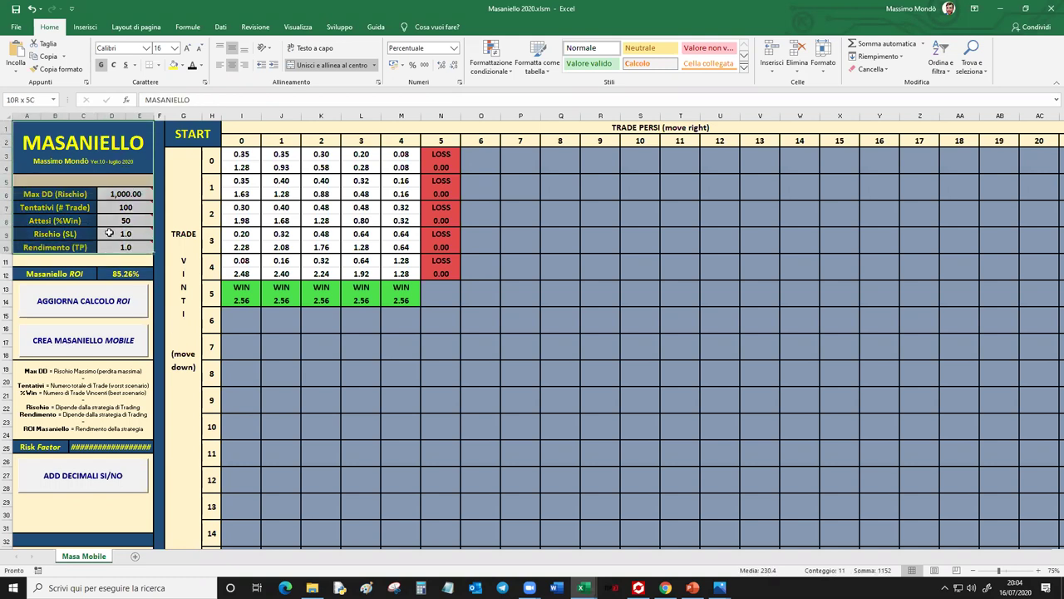
Set Tentativi (# Trade) to 20 and Attesi (%Win) to 10 in the Masaniello parameters.
left_click(144, 215)
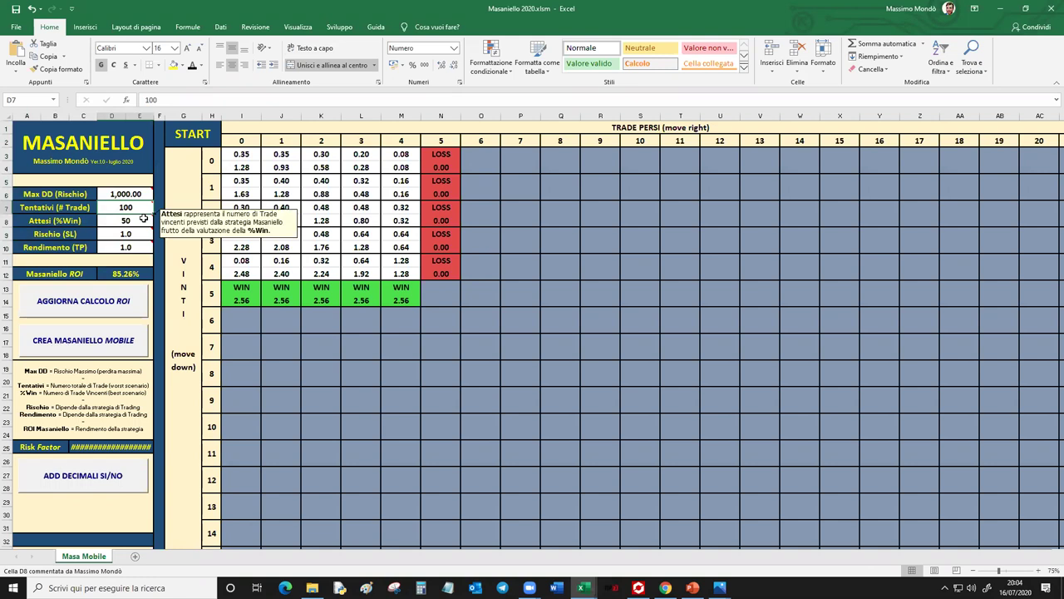
type("20")
key("Return")
type("10")
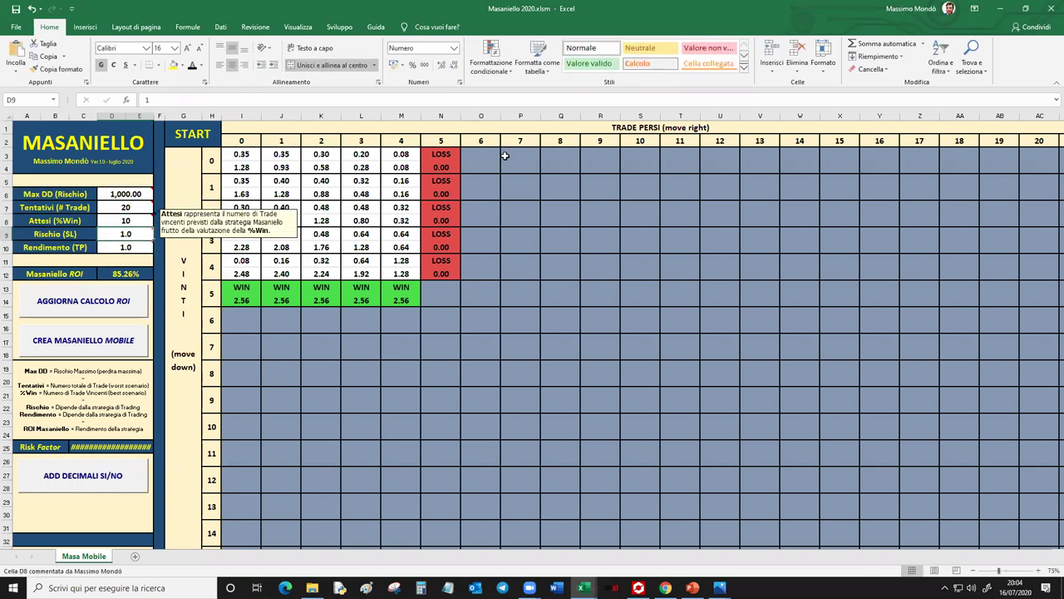
key("Return")
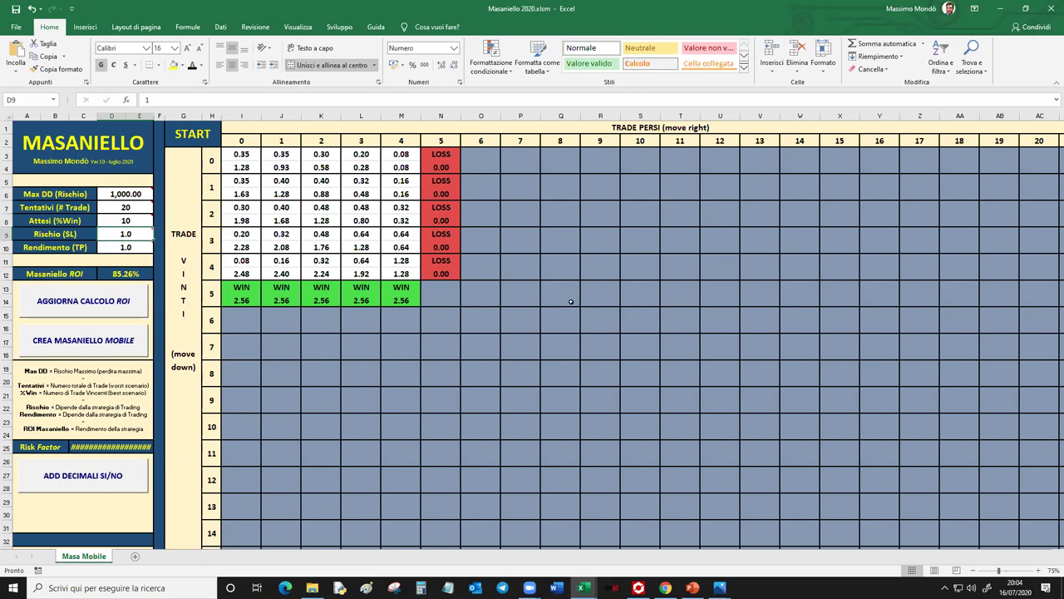
scroll(1023, 148, "down", 1)
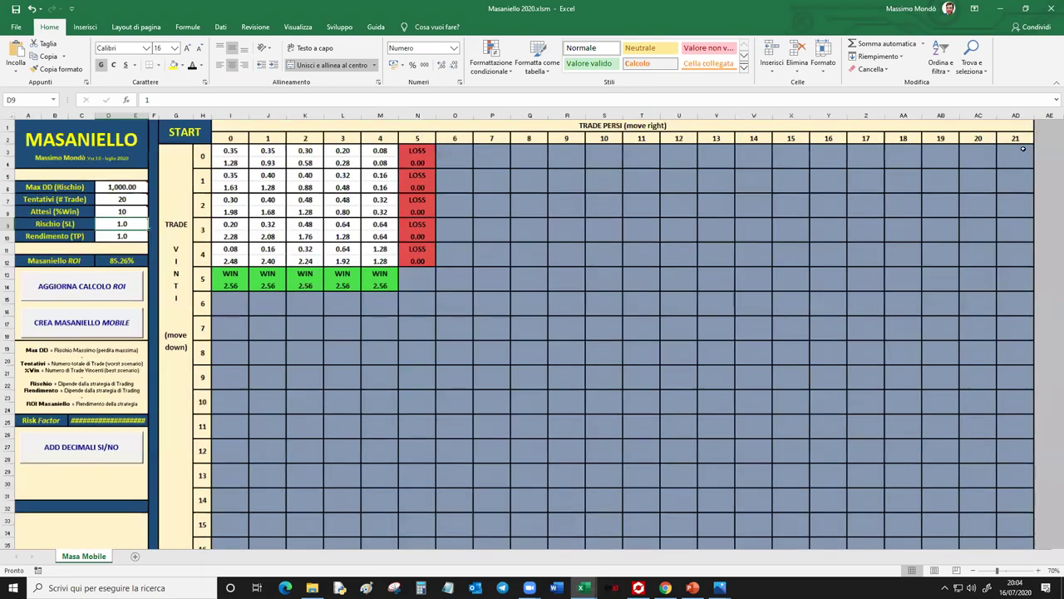
scroll(497, 207, "down", 3)
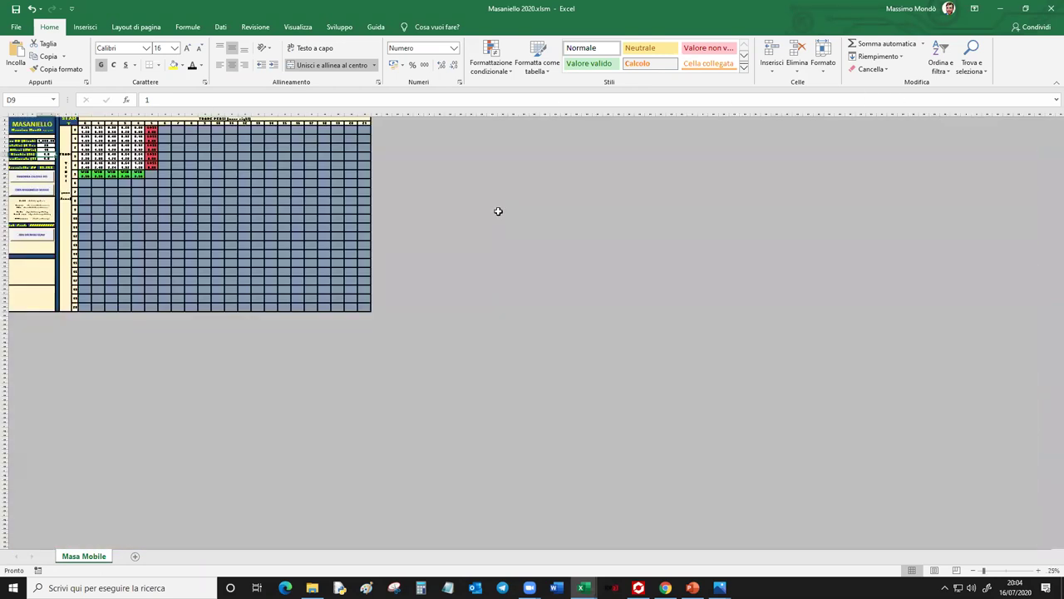
scroll(462, 233, "up", 1)
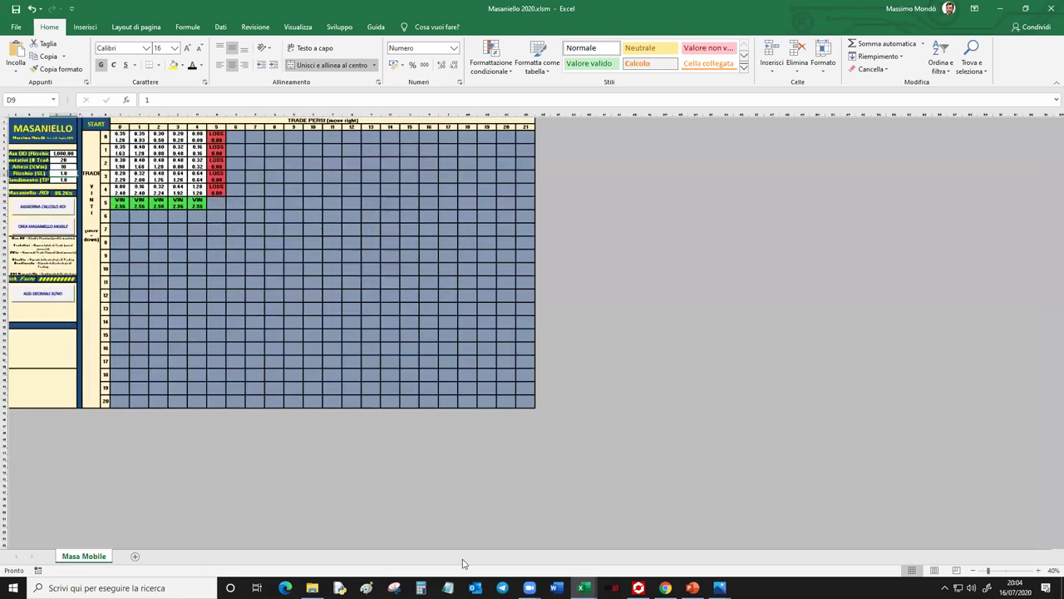
Recalculate the Masaniello ROI for 20 trades and 10 expected wins, and create the matching Masaniello table.
scroll(463, 564, "up", 1)
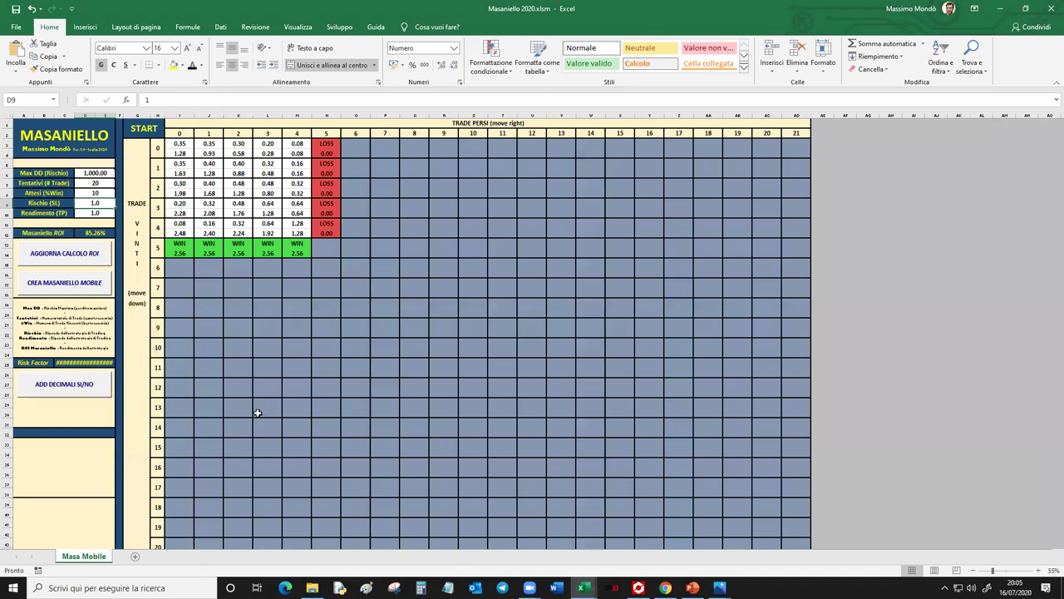
scroll(258, 412, "up", 1)
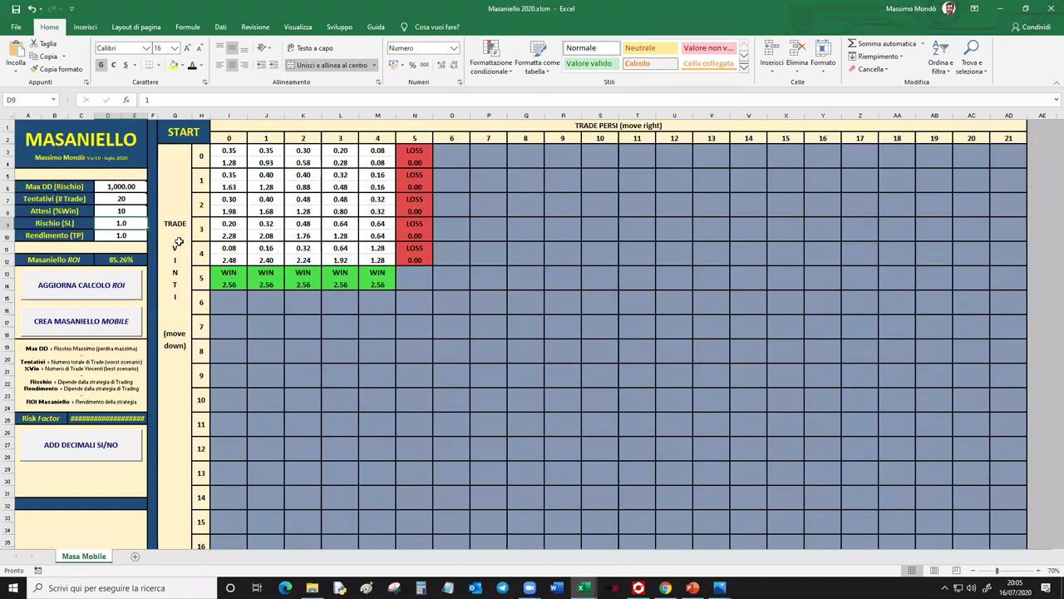
left_click(125, 200)
left_click(123, 211)
type("10")
key("Return")
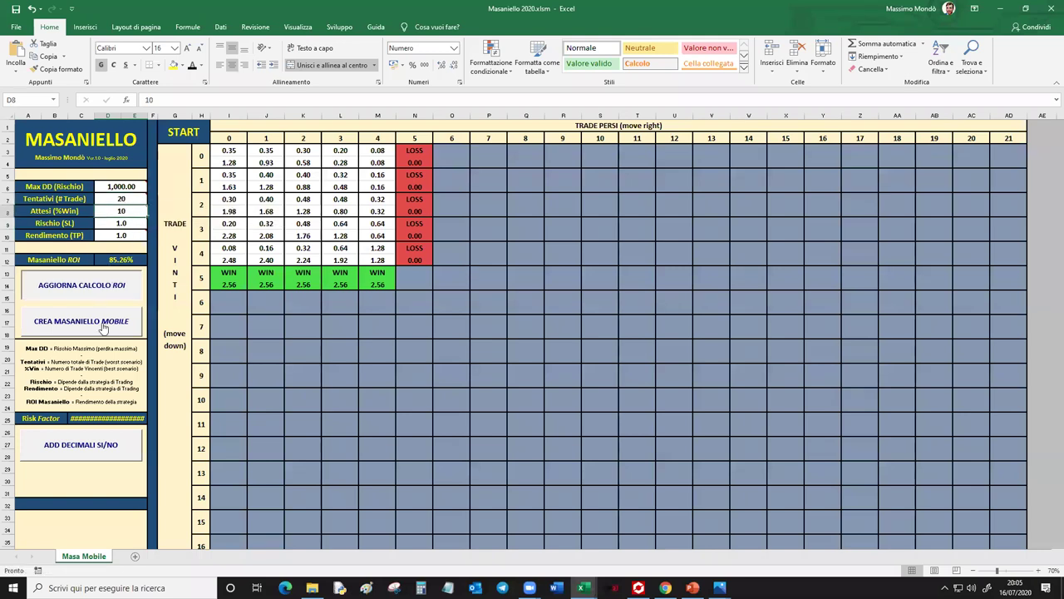
left_click(129, 187)
left_click(129, 201)
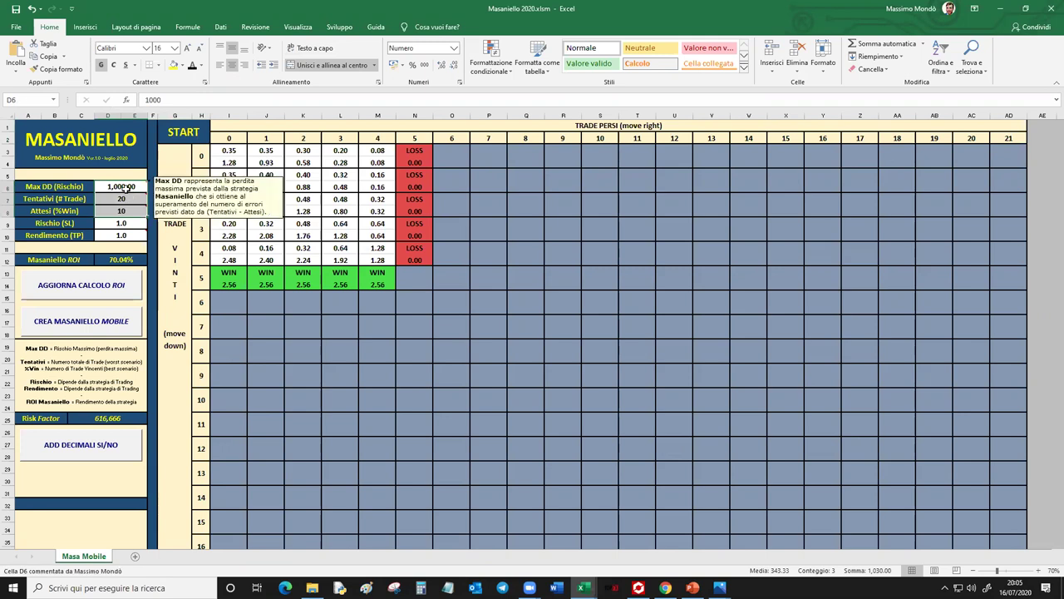
left_click(105, 287)
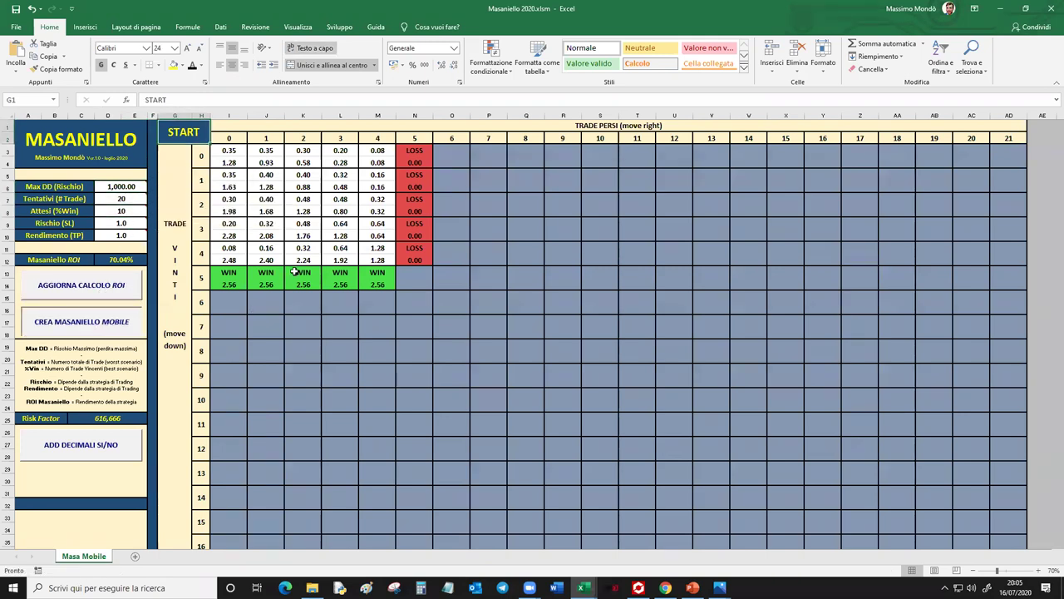
Examine the 20-trade table, comparing its starting stake and balance with Max DD and following the first row and first column.
left_click_drag(226, 150, 641, 406)
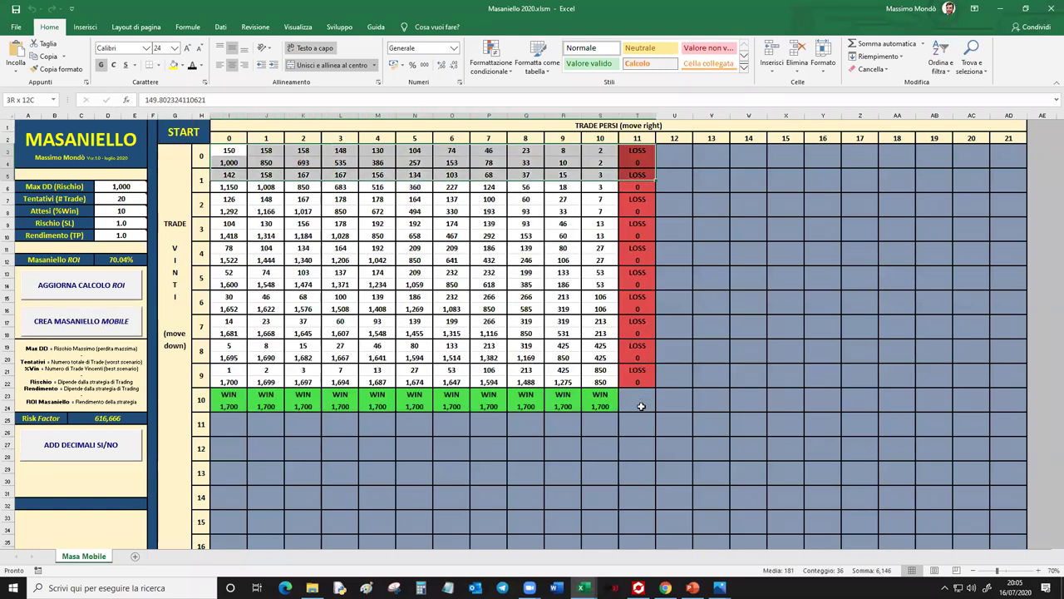
left_click_drag(266, 178, 640, 406)
left_click_drag(230, 150, 229, 171)
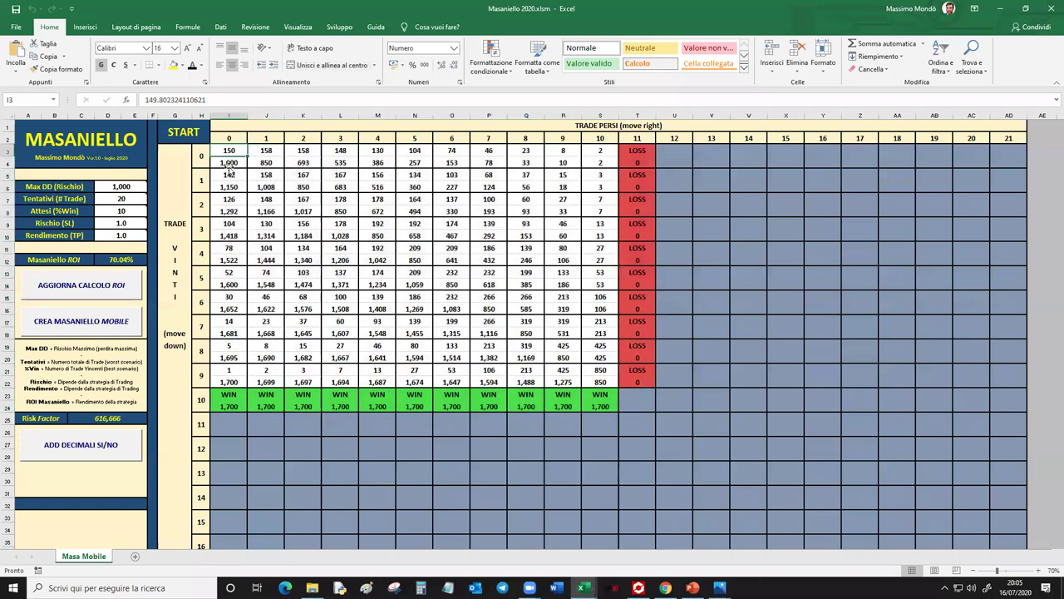
left_click(125, 186)
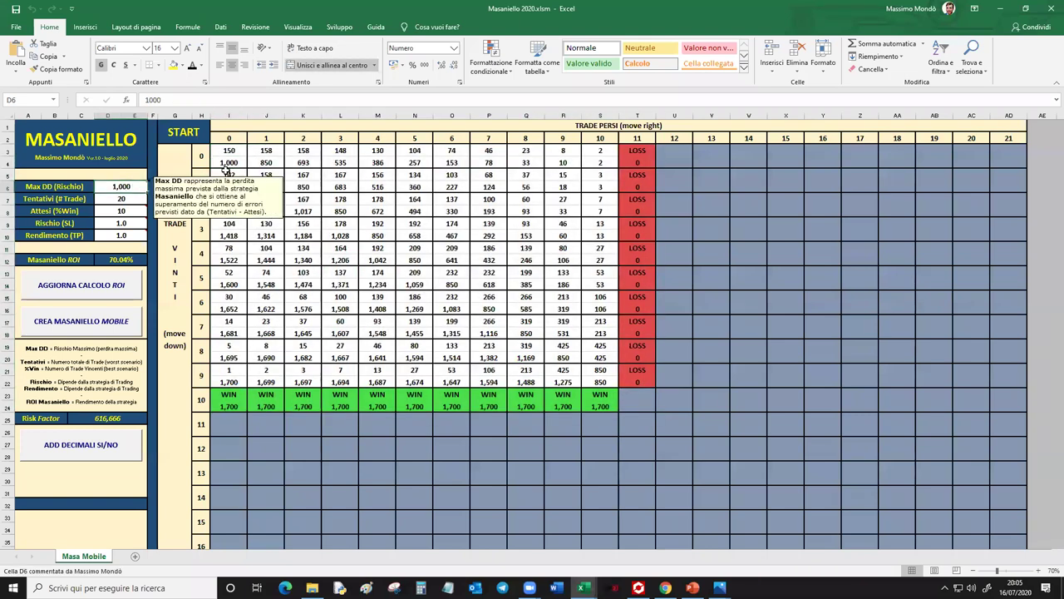
left_click(239, 164)
left_click(228, 187)
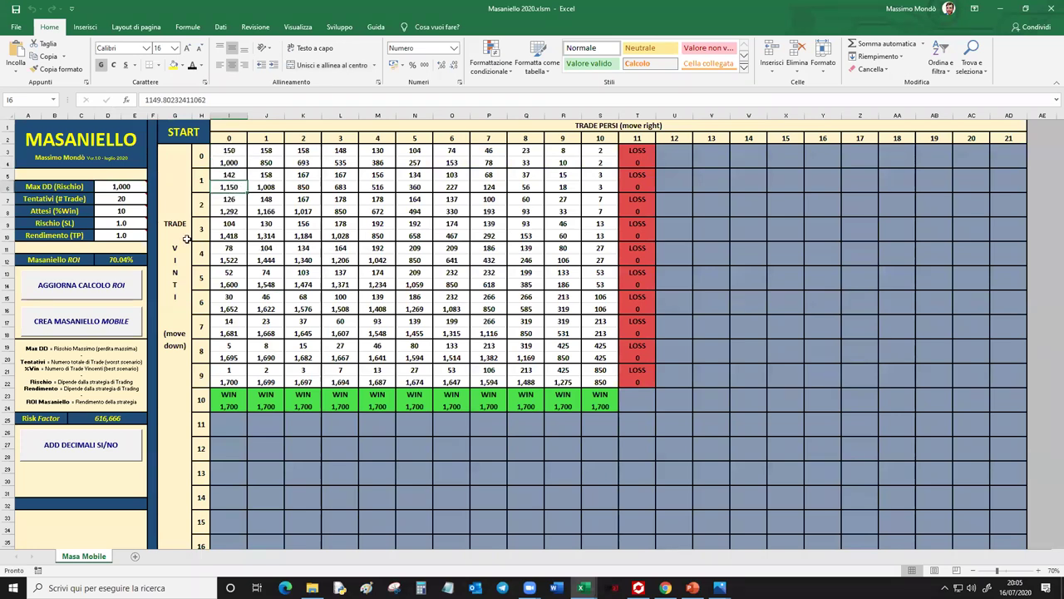
left_click_drag(226, 191, 225, 235)
left_click(235, 156)
left_click_drag(234, 155, 387, 165)
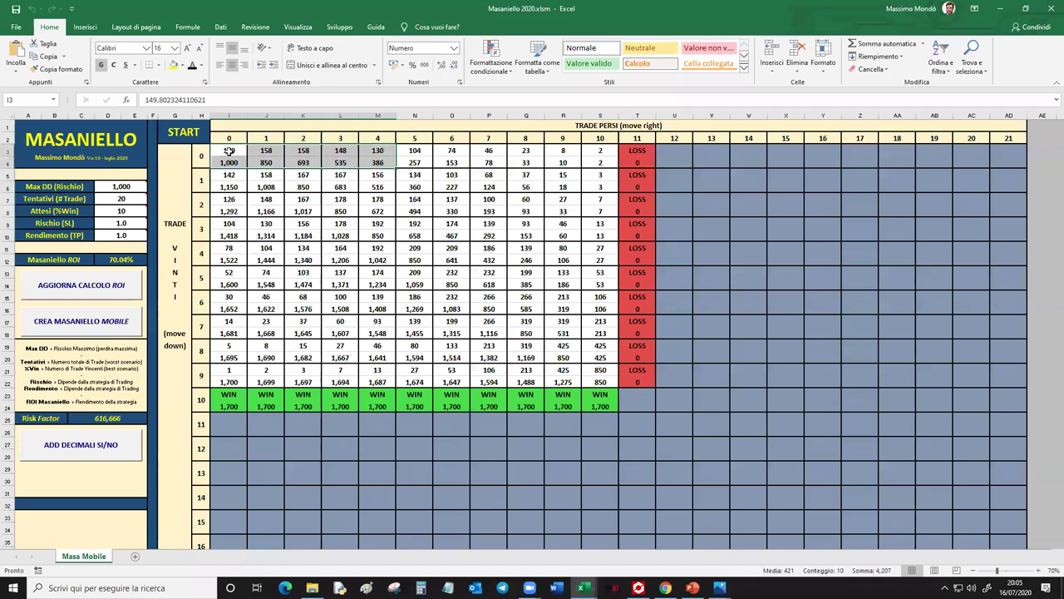
left_click_drag(230, 152, 230, 189)
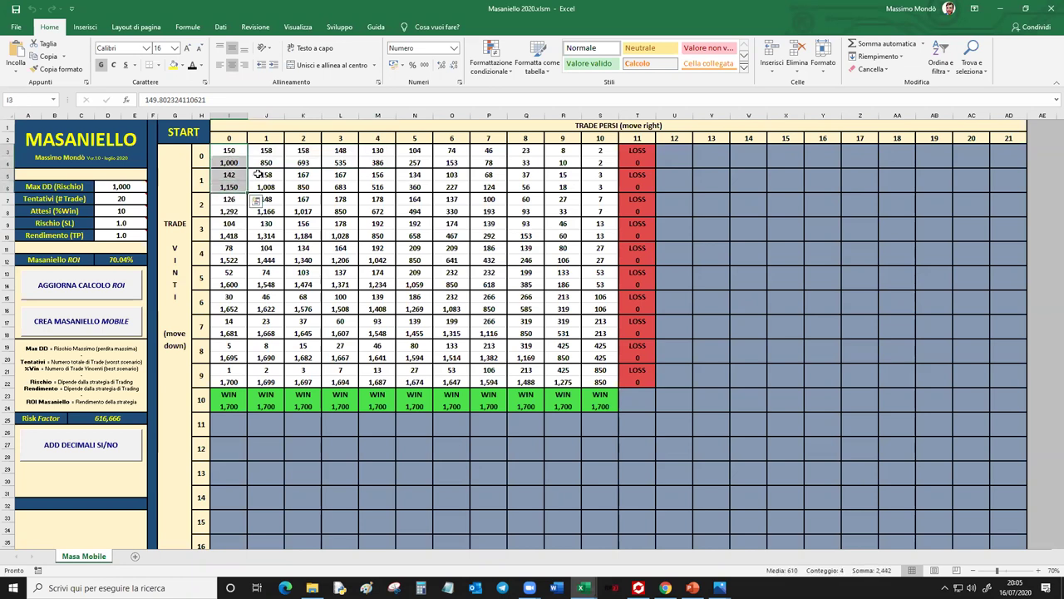
key("shift+Up")
key("shift+Up")
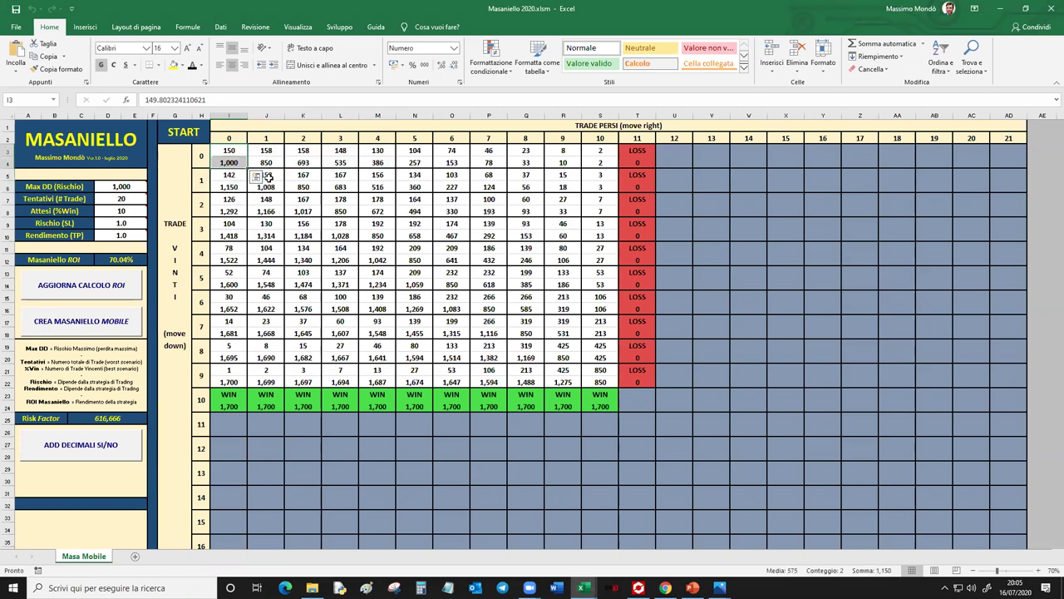
Trace a mixed sequence of wins and losses through the 20-trade table's stakes and balances, and check the Risk Factor.
left_click(272, 179)
left_click_drag(273, 184, 302, 189)
left_click(301, 204, "ctrl")
left_click(304, 212, "ctrl")
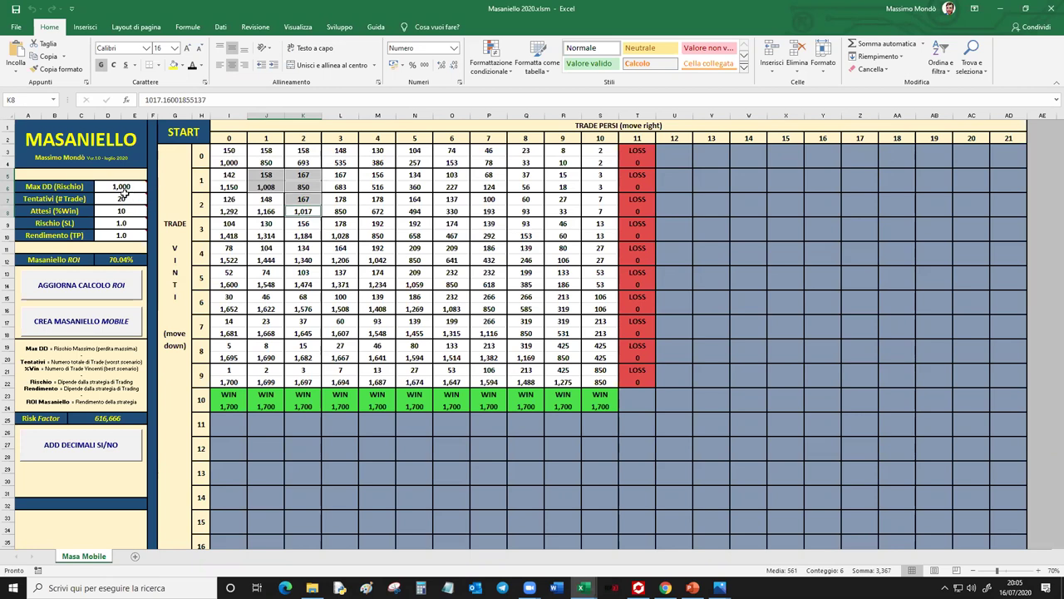
mouse_move(118, 186)
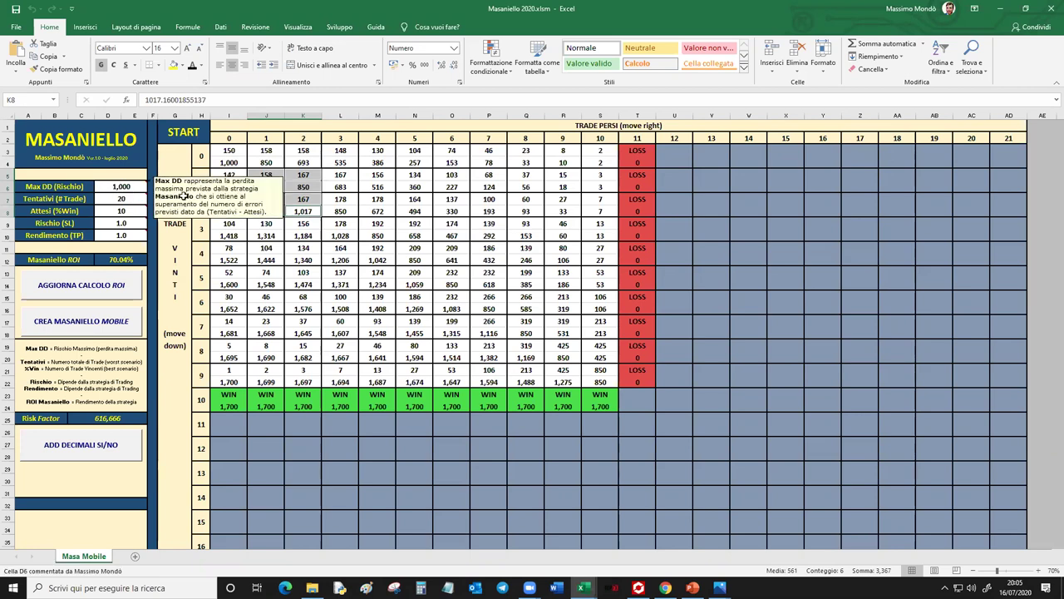
left_click(306, 200)
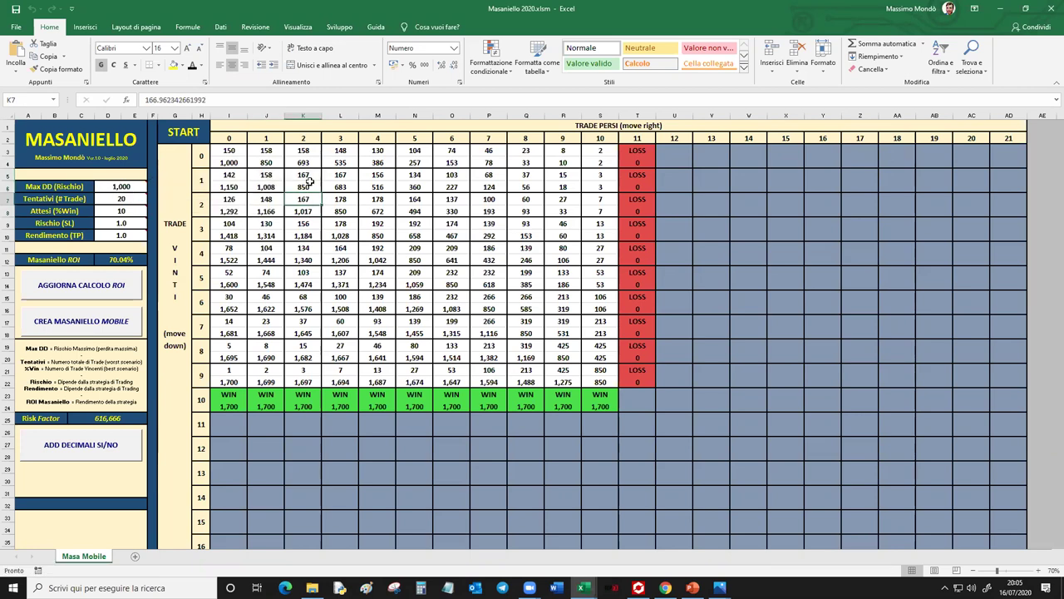
left_click(308, 225)
left_click(307, 249)
left_click(306, 273)
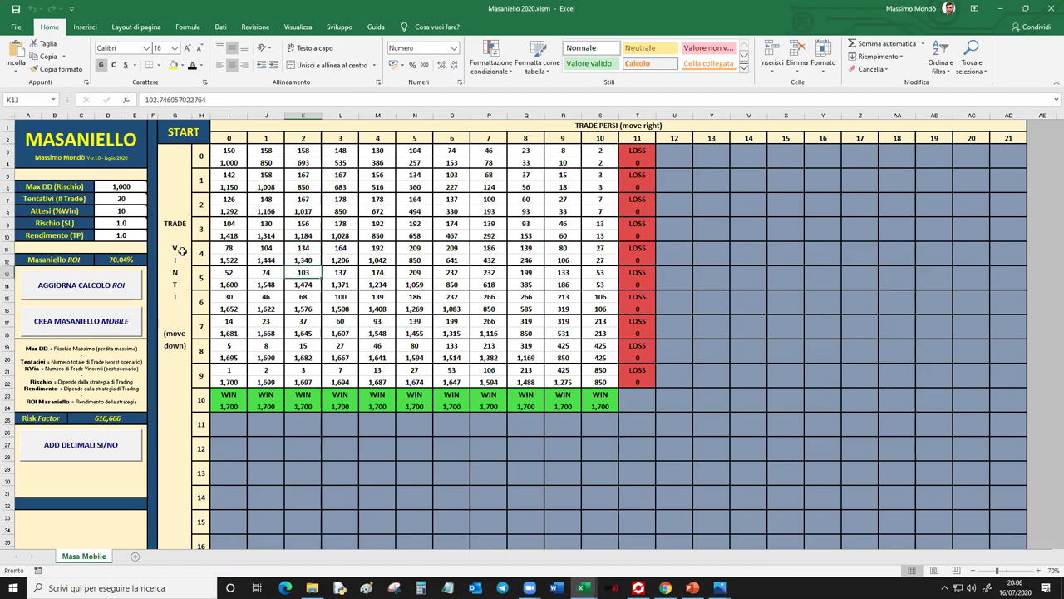
left_click(60, 401)
left_click(35, 419)
left_click(109, 419)
Set Tentativi (# Trade) to 12 and Attesi (%Win) to 6, update the ROI, and create the new Masaniello table.
left_click(138, 201)
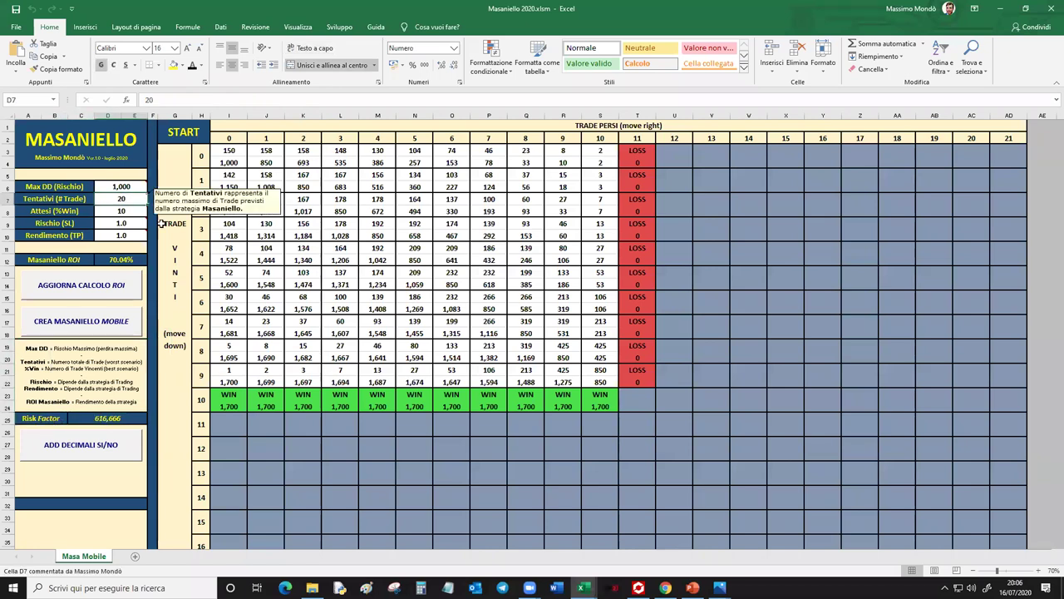
type("12")
key("Return")
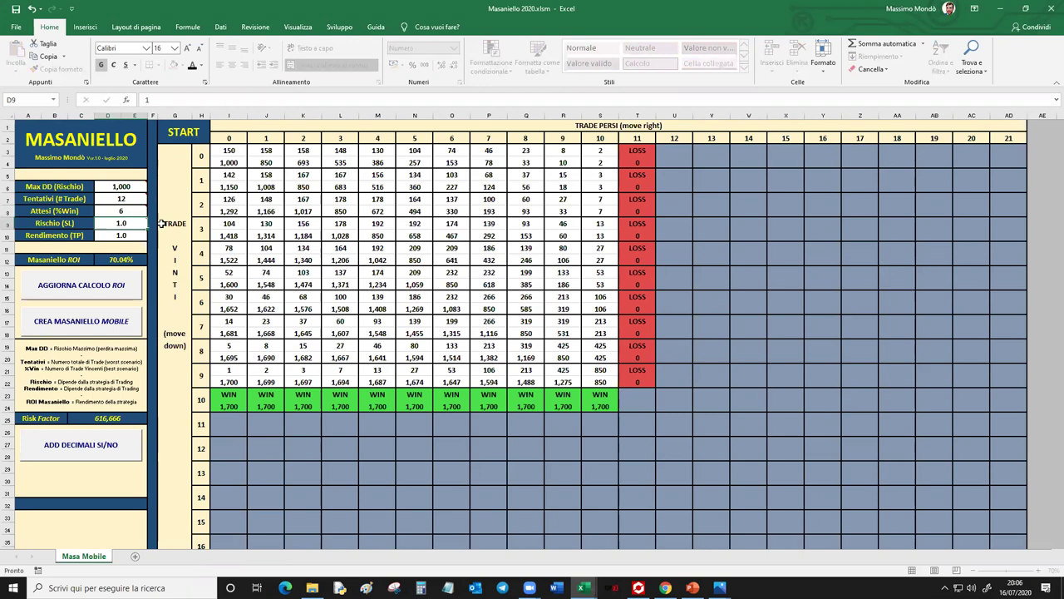
left_click(100, 285)
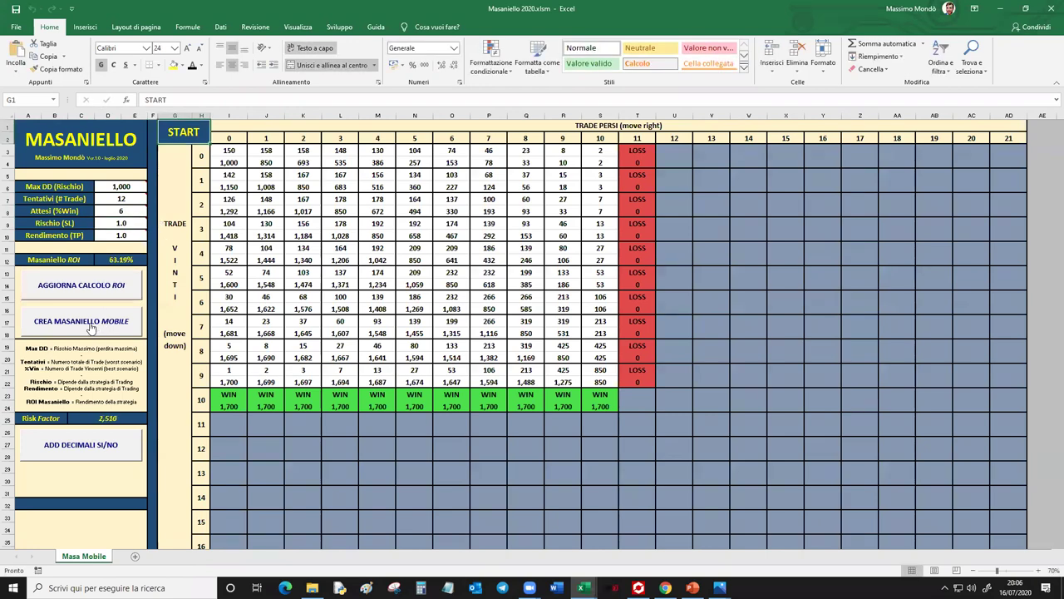
left_click(97, 316)
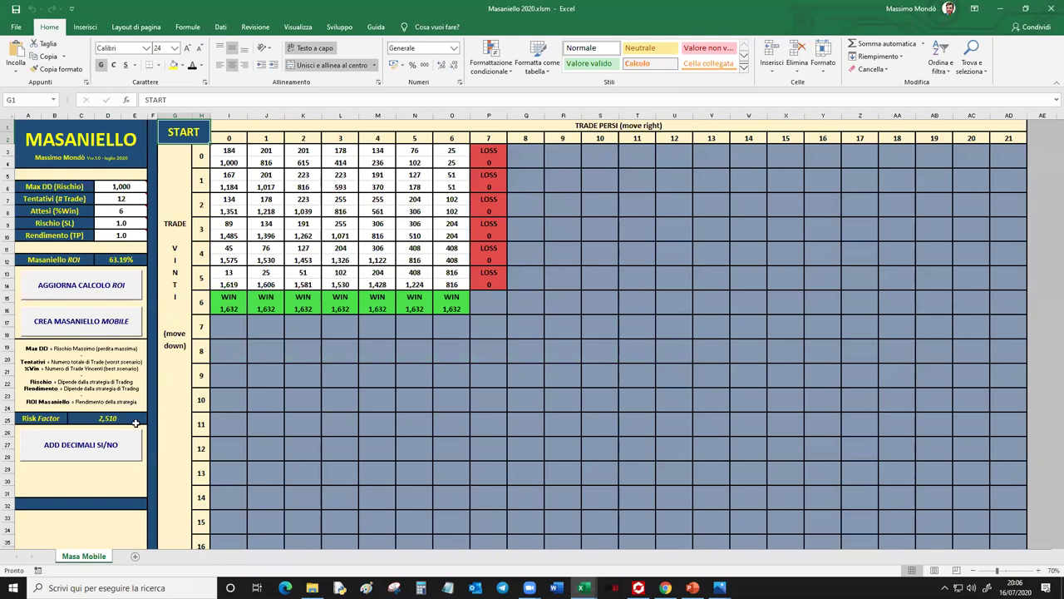
Show decimals in the 12-trade table, and examine its stakes and balances together with the Risk Factor.
left_click(89, 449)
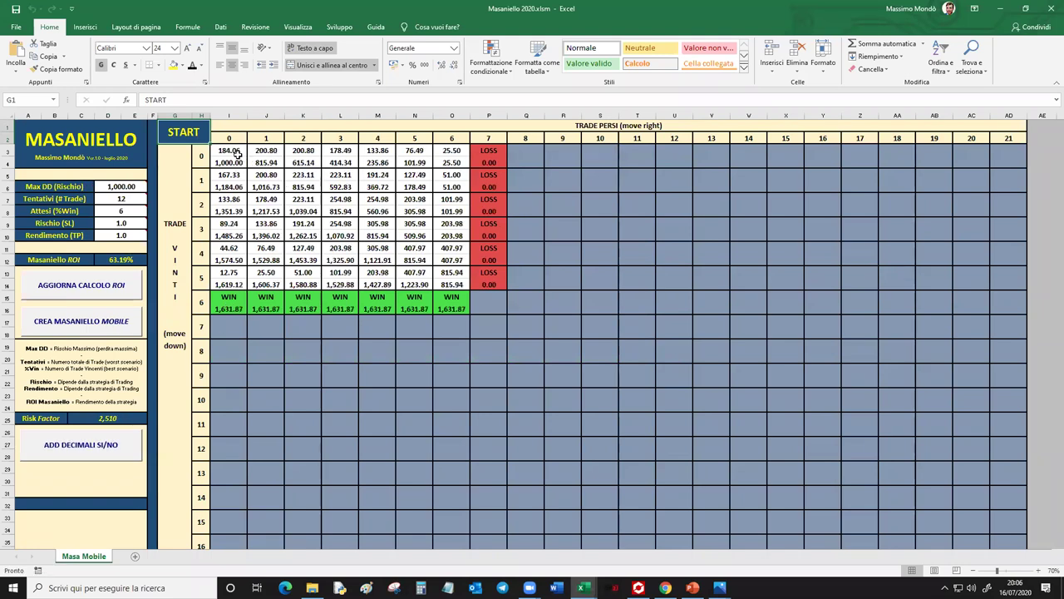
left_click_drag(270, 187, 453, 285)
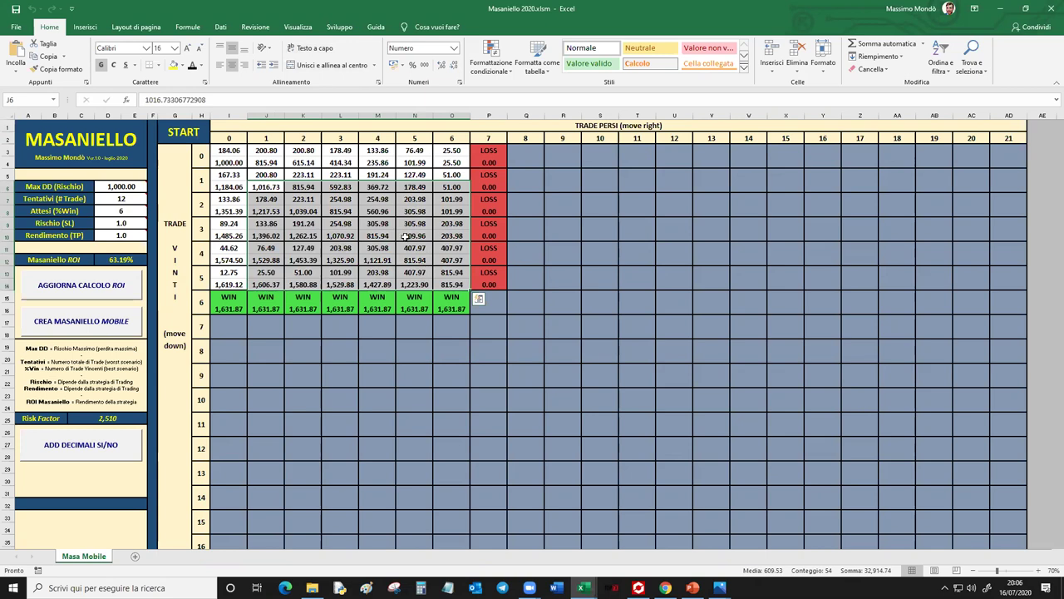
left_click_drag(224, 150, 446, 284)
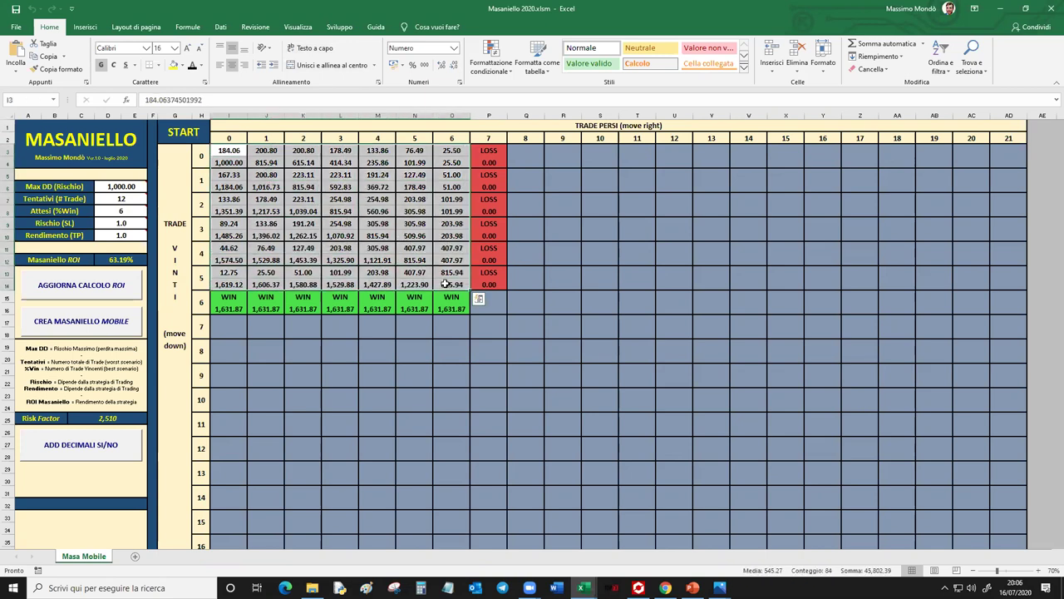
left_click(126, 199)
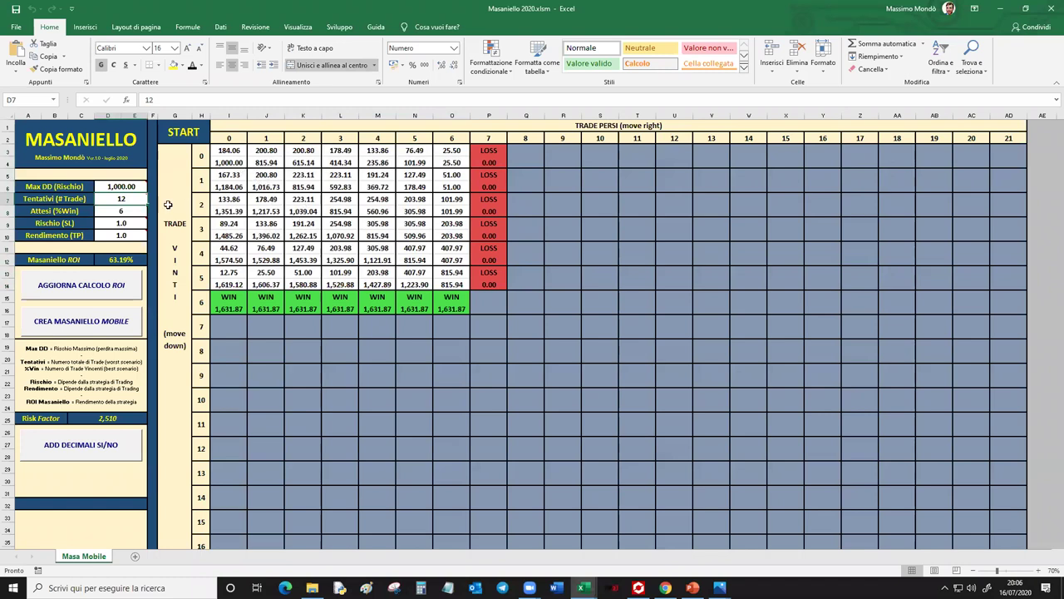
left_click(41, 419)
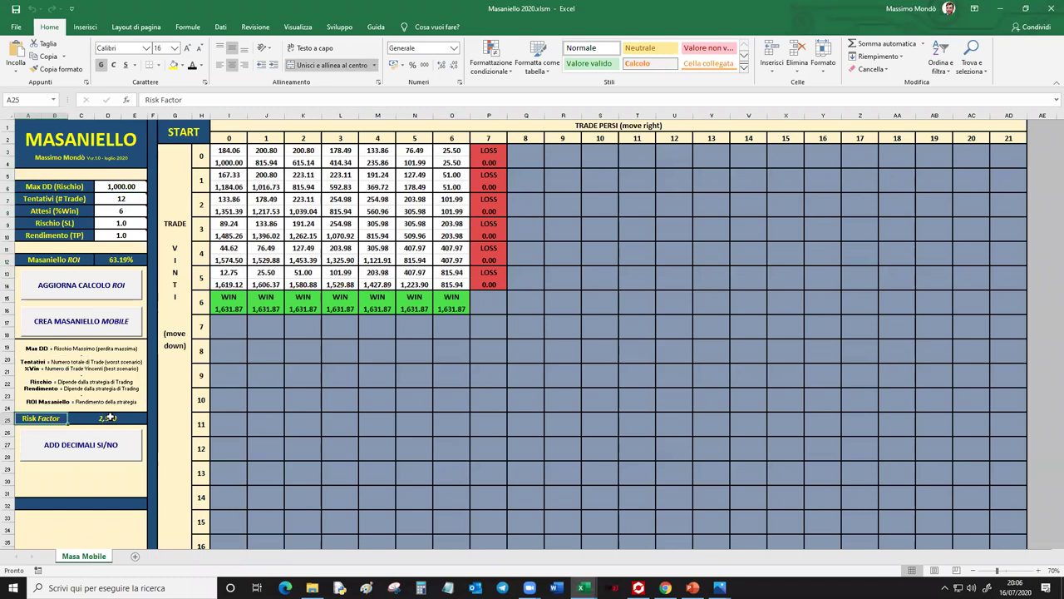
Set Max DD (Rischio) to 251, recreate the Masaniello table with decimals shown, and review its stakes.
left_click(123, 187)
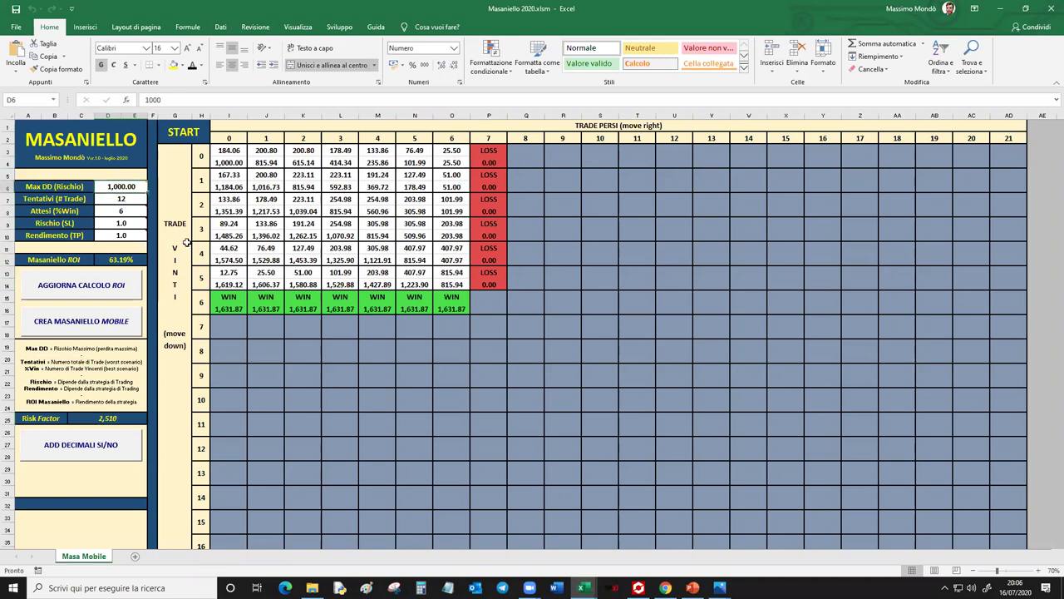
type("2510")
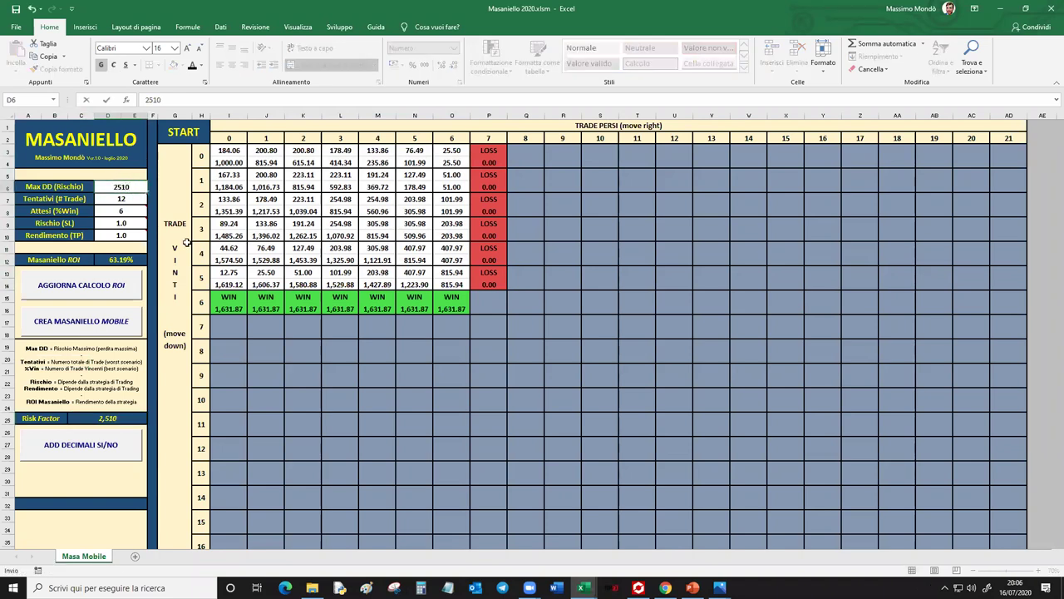
key("Return")
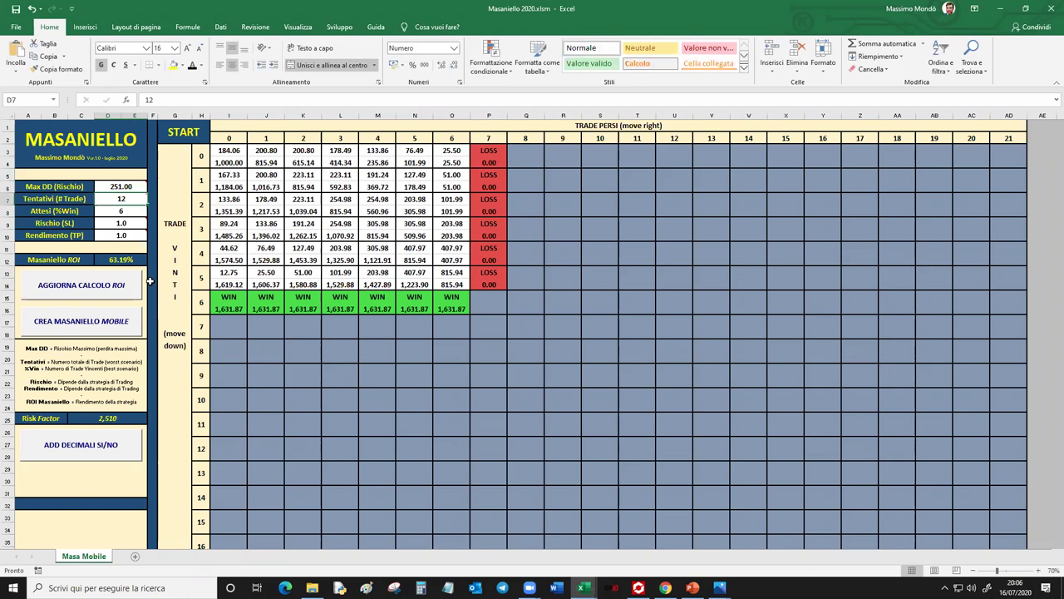
left_click(98, 329)
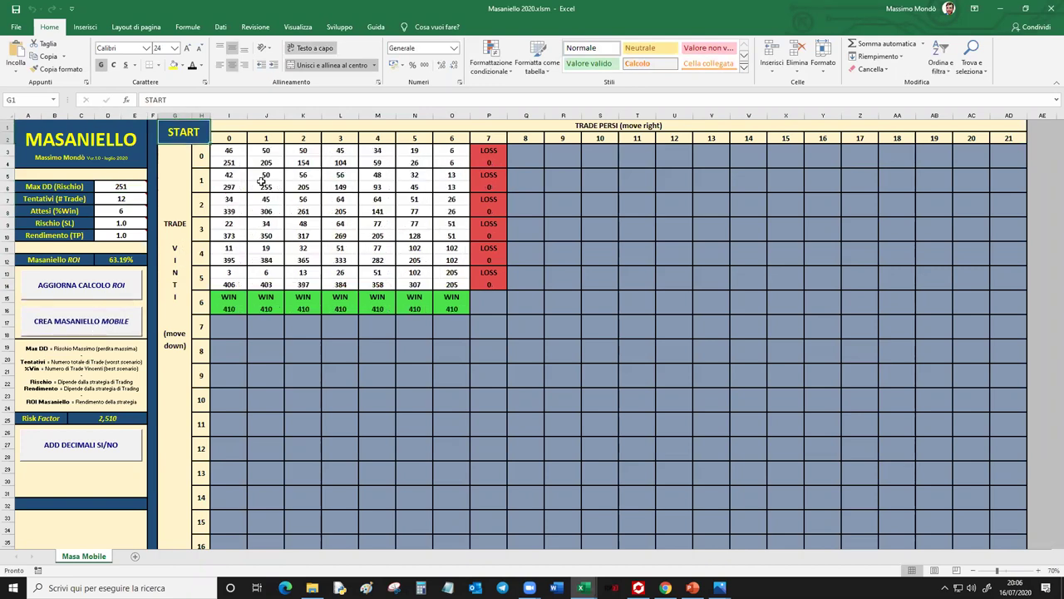
left_click(127, 439)
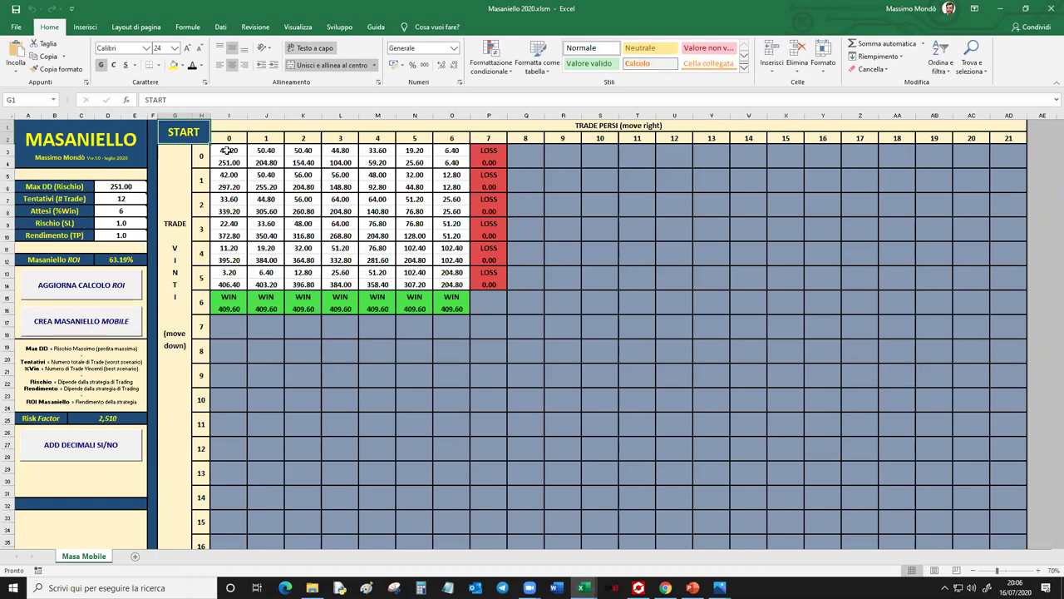
left_click_drag(226, 151, 459, 285)
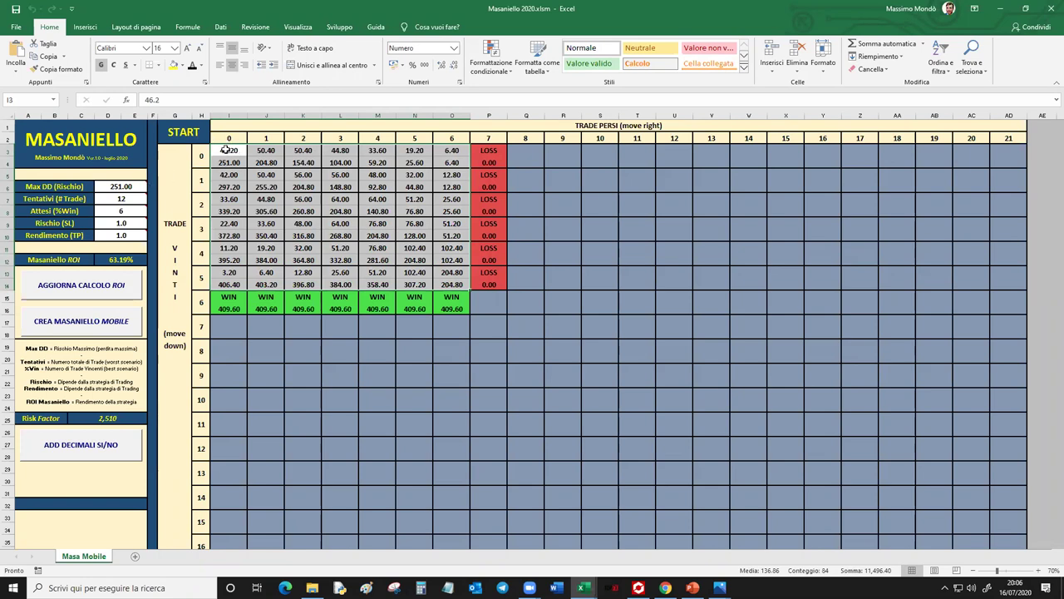
left_click(231, 154)
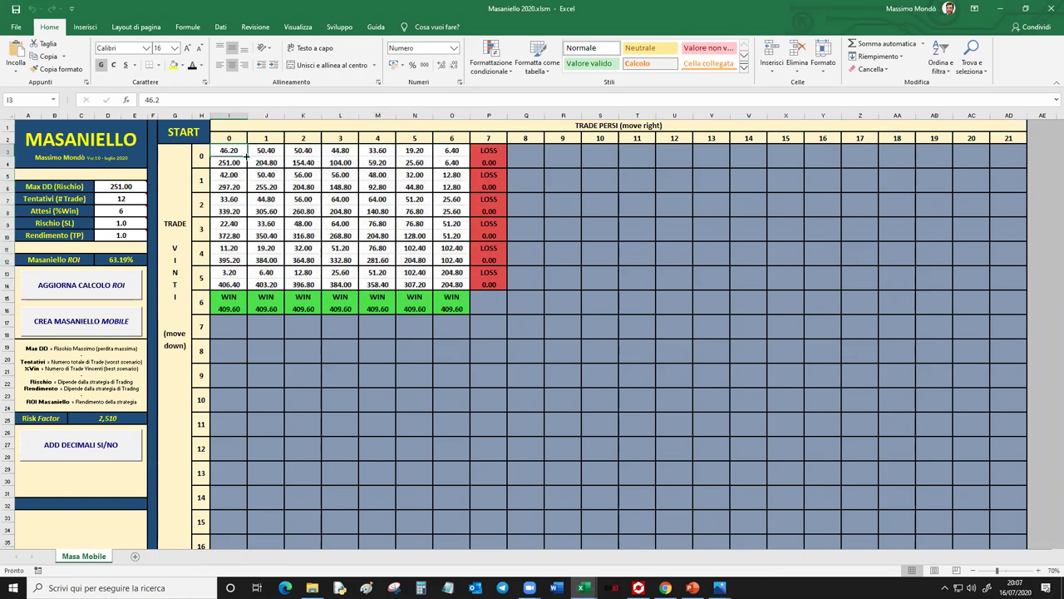
Set Tentativi (# Trade) to 9, Attesi (%Win) to 5 and Max DD (Rischio) to 1.28.
left_click(145, 188)
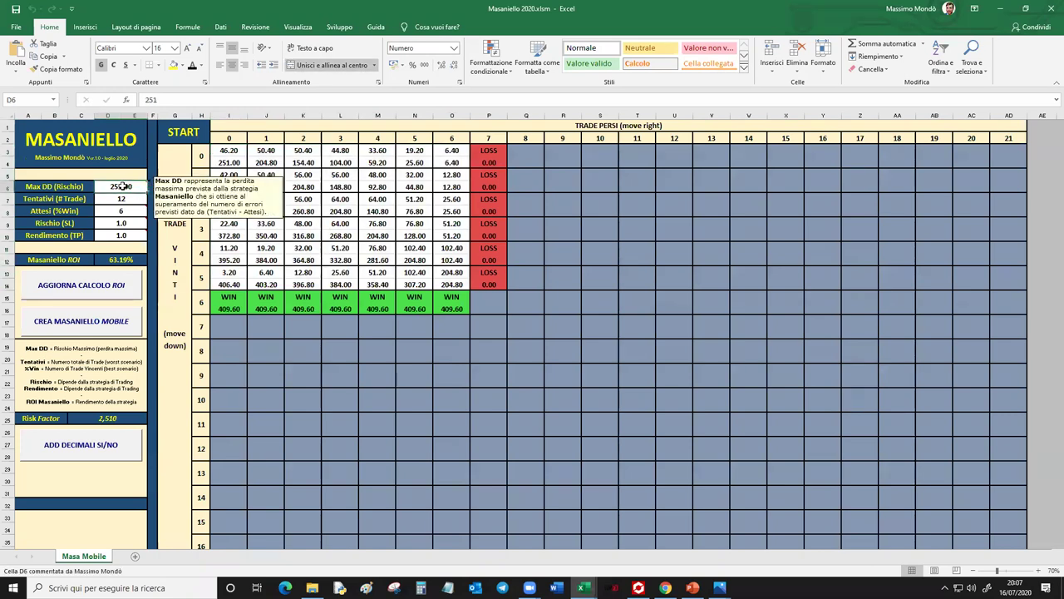
left_click(132, 199)
mouse_move(146, 210)
type("9")
key("Return")
type("5")
key("Up")
key("Up")
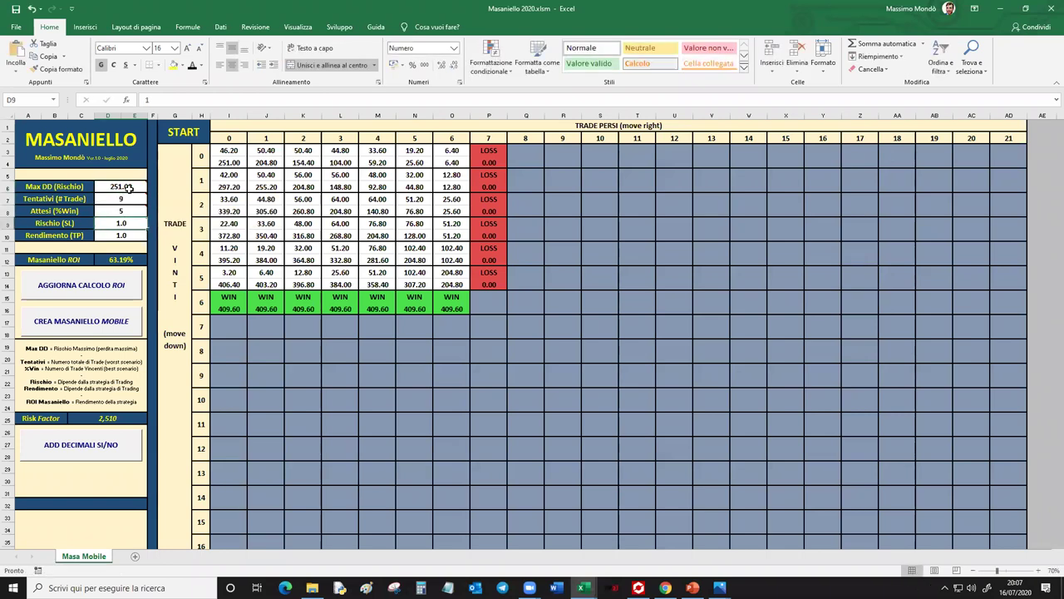
type("1.28")
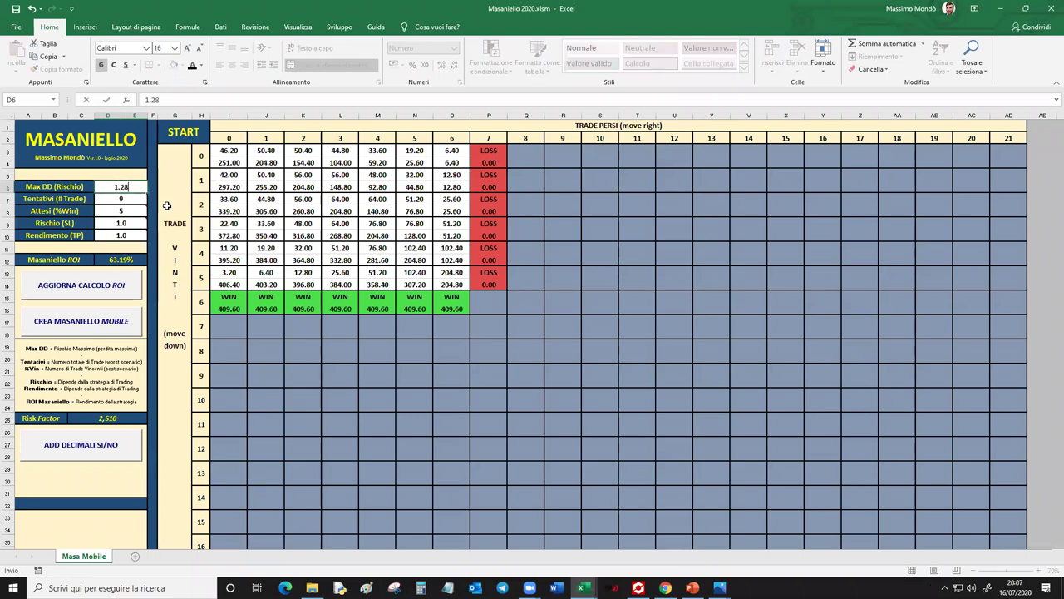
Create the new 9-trade Masaniello table, show its decimals, and review all its stakes and balances.
left_click(104, 321)
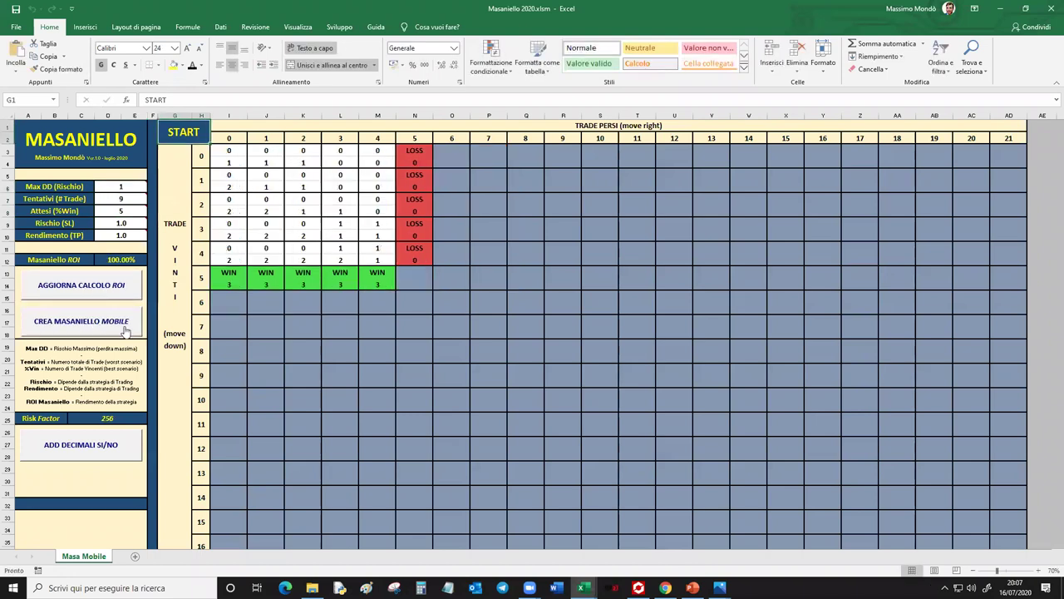
left_click(117, 438)
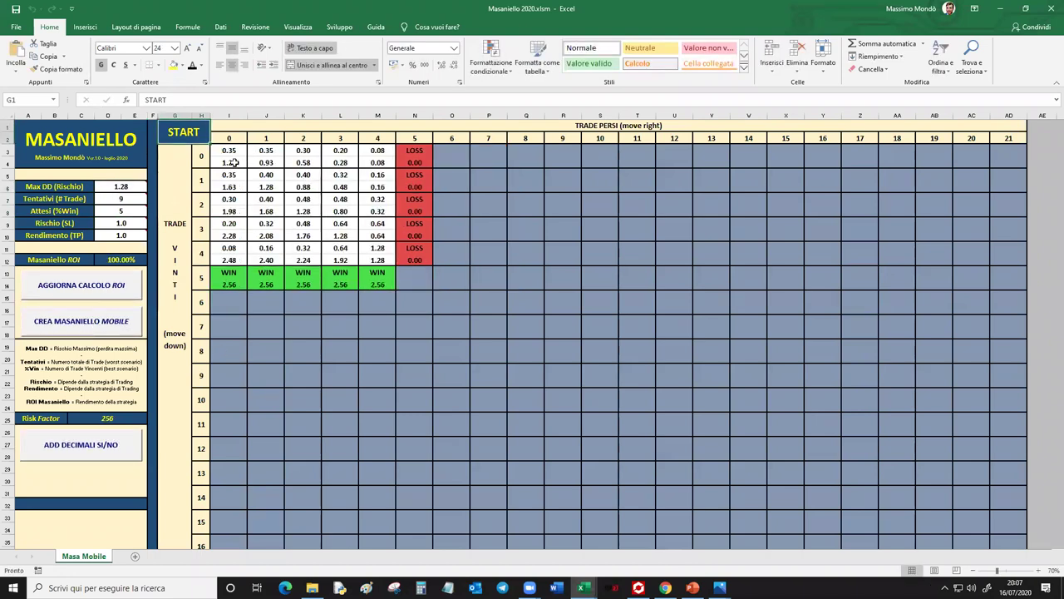
left_click_drag(230, 150, 383, 261)
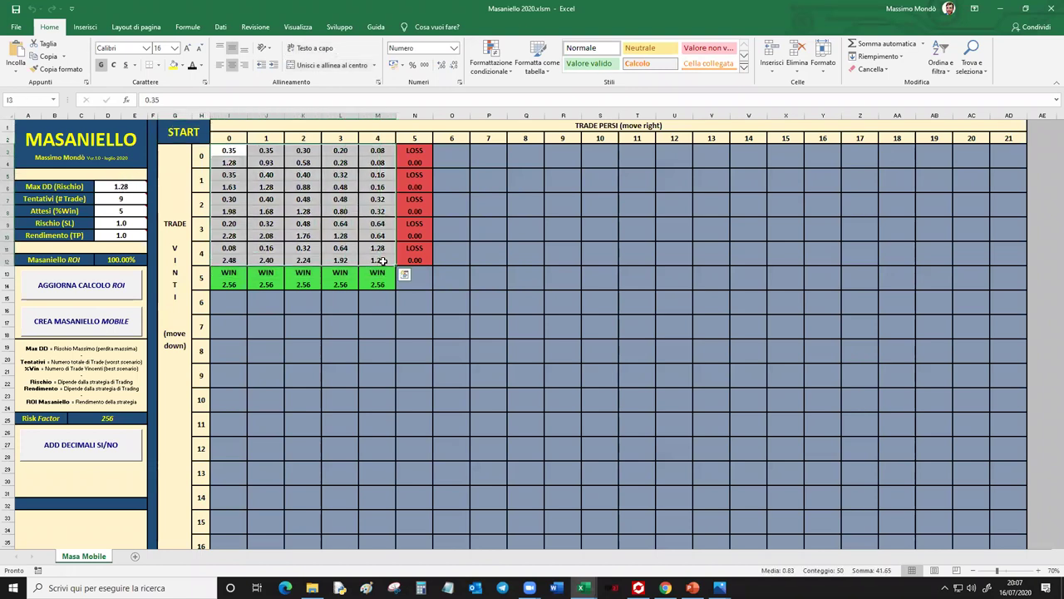
Multiply the Max DD of 1.28 by 500 in the Calculator, and return to the Excel workbook.
left_click(120, 187)
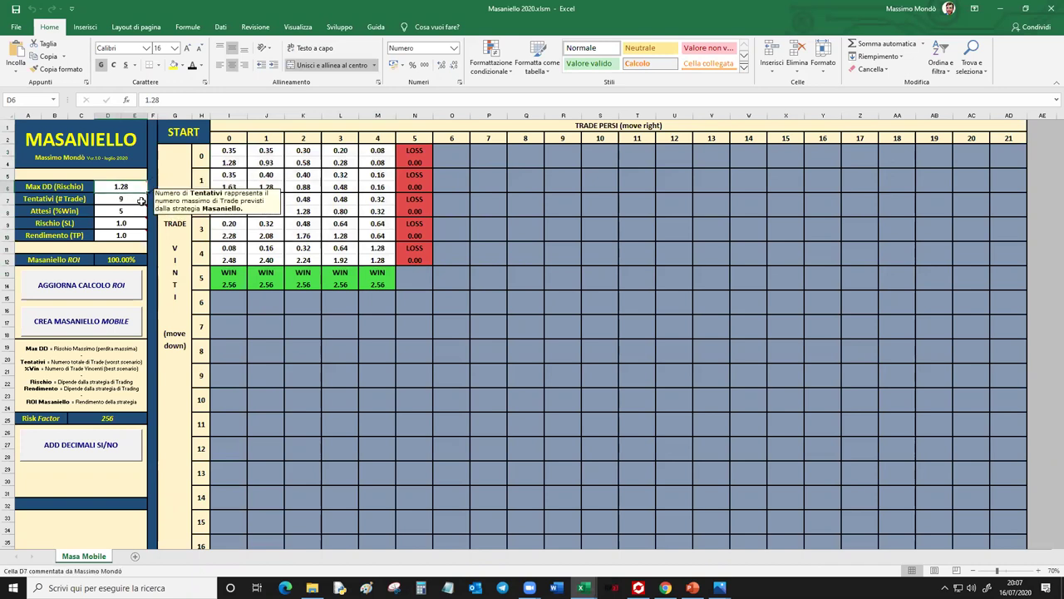
mouse_move(136, 188)
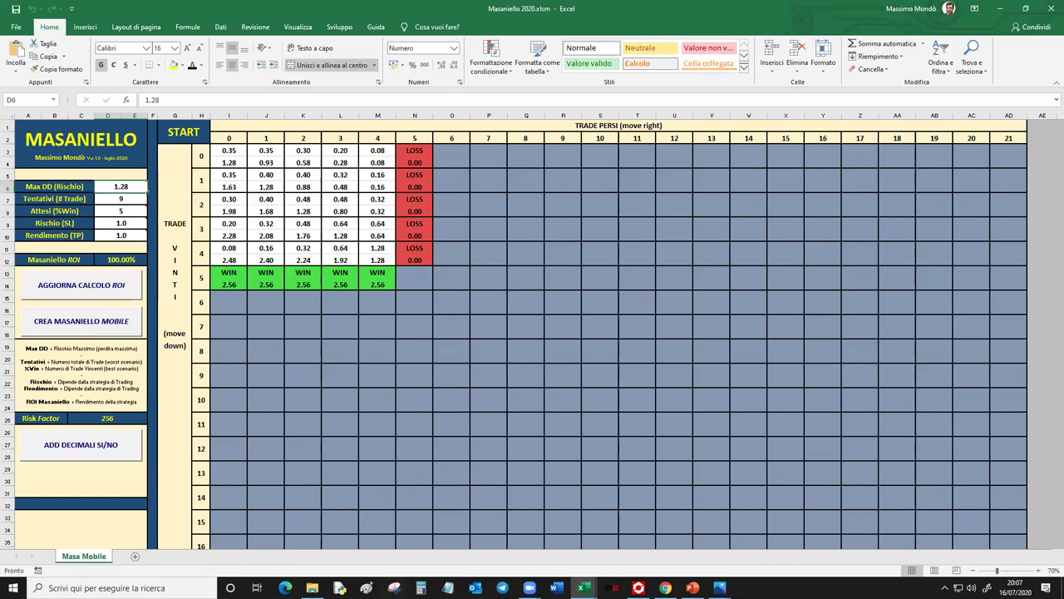
key("XF86Calculator")
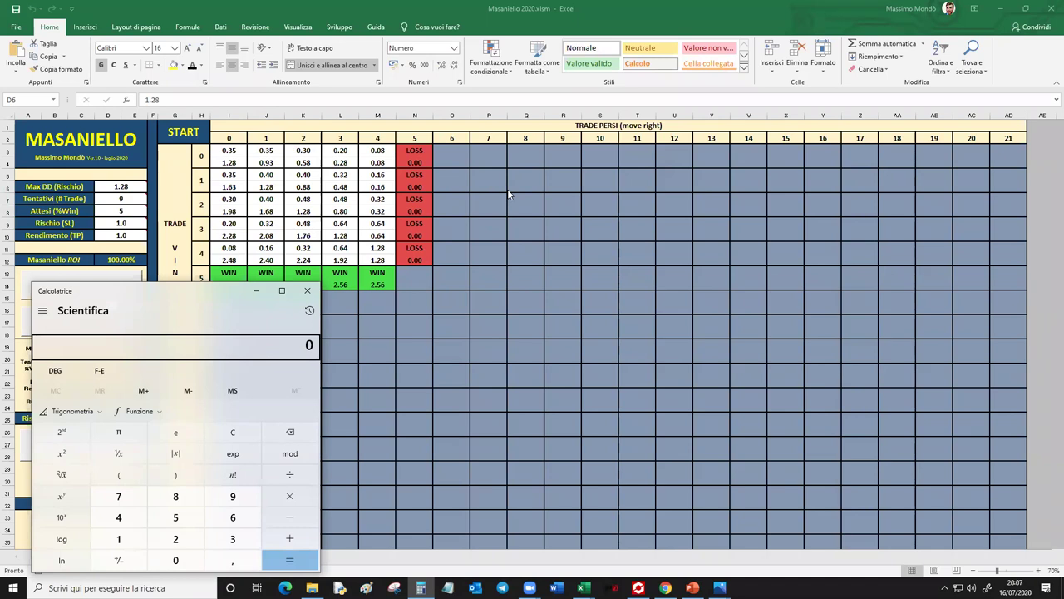
type("1.28*500")
key("Return")
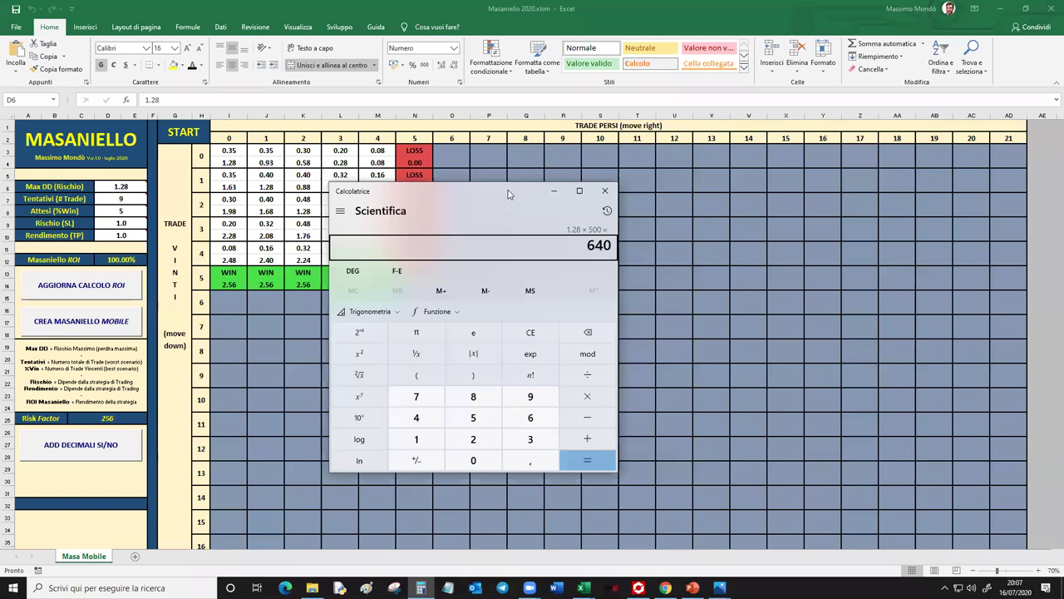
left_click(555, 196)
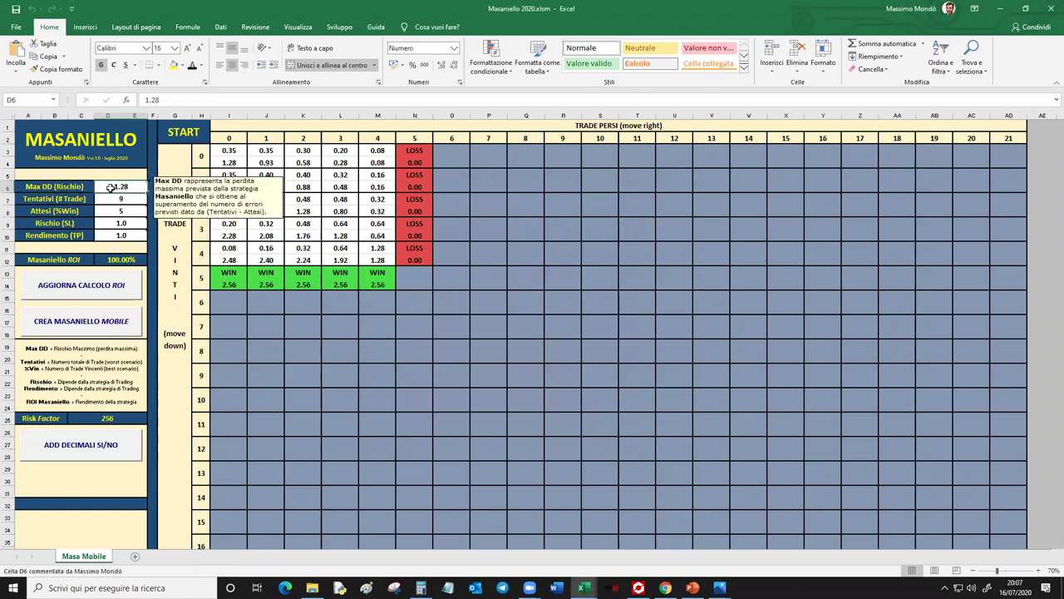
Examine the Max DD (Rischio) parameter together with the stakes and balances across the 9-trade table.
left_click_drag(78, 188, 120, 186)
key("Up")
left_click(120, 184, "shift")
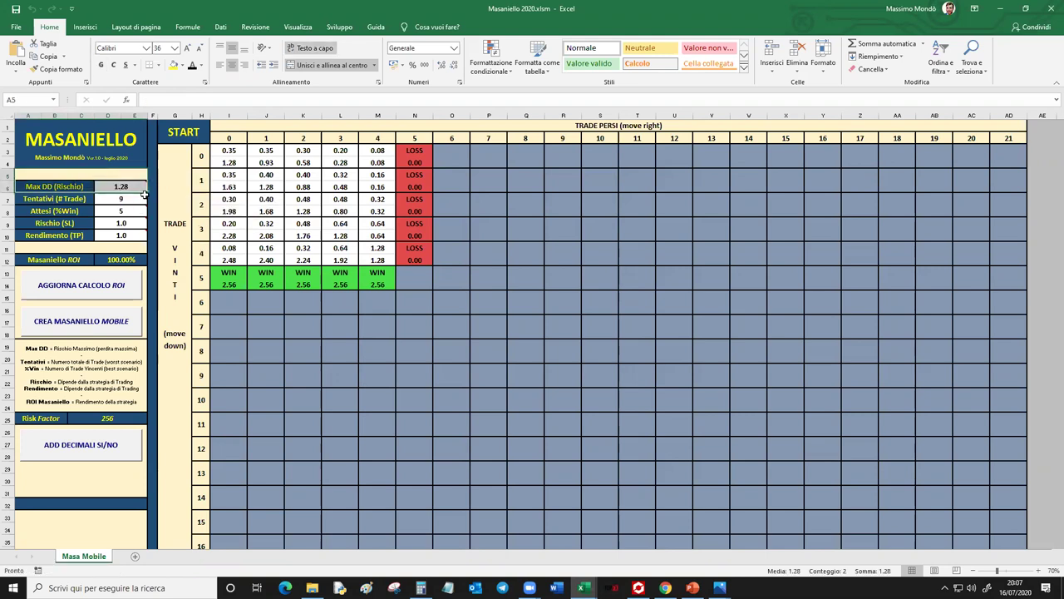
left_click(123, 186)
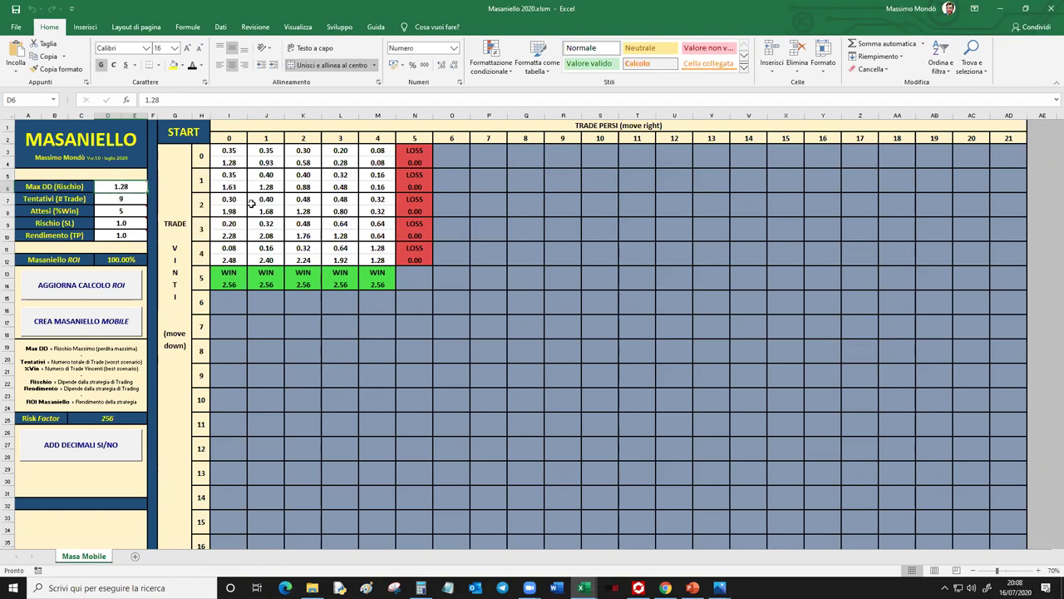
left_click_drag(232, 150, 370, 261)
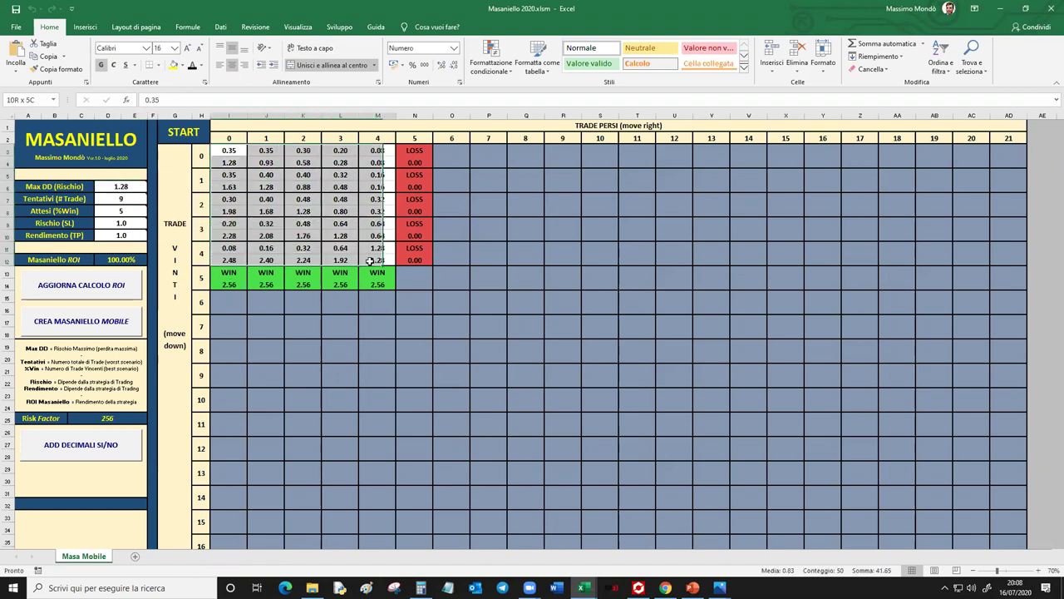
left_click(341, 202)
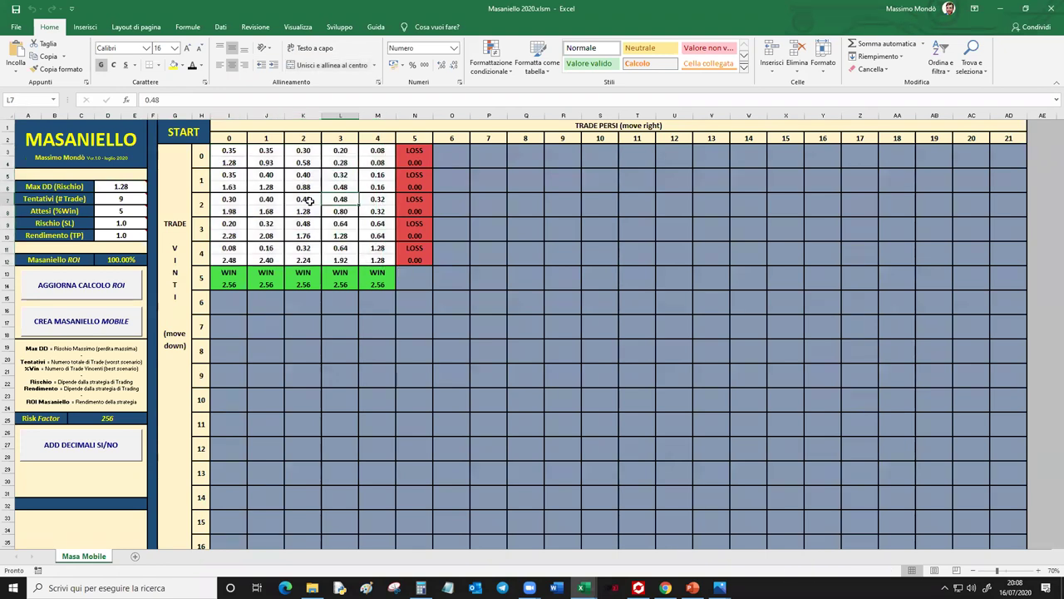
left_click(303, 248)
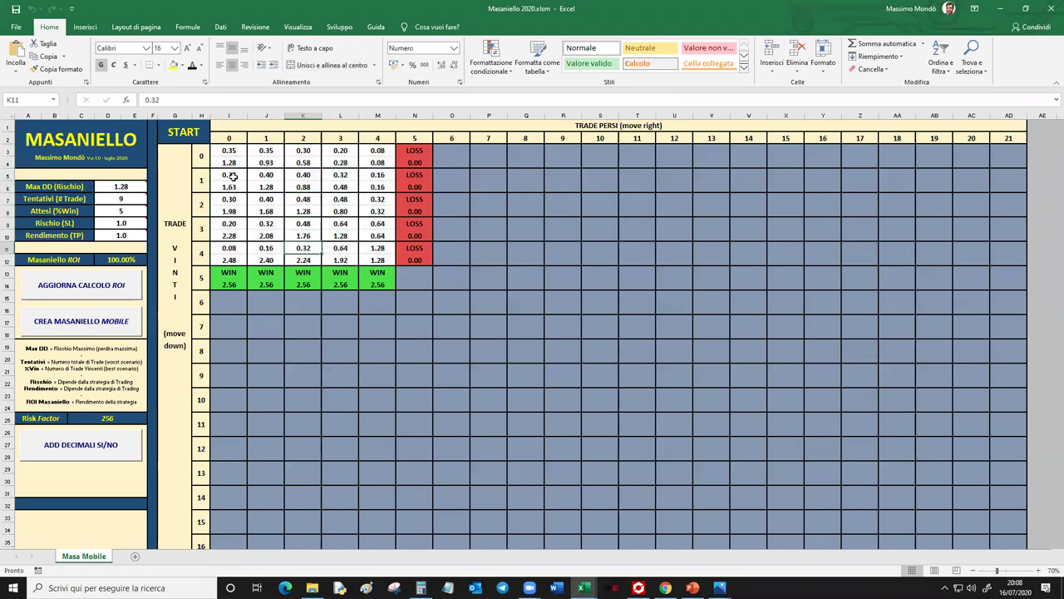
Select the five stakes of the all-wins path down the 0-loss column to sum them.
left_click(228, 151)
left_click(229, 174, "ctrl")
left_click(231, 199, "ctrl")
left_click(231, 224, "ctrl")
left_click(235, 249, "ctrl")
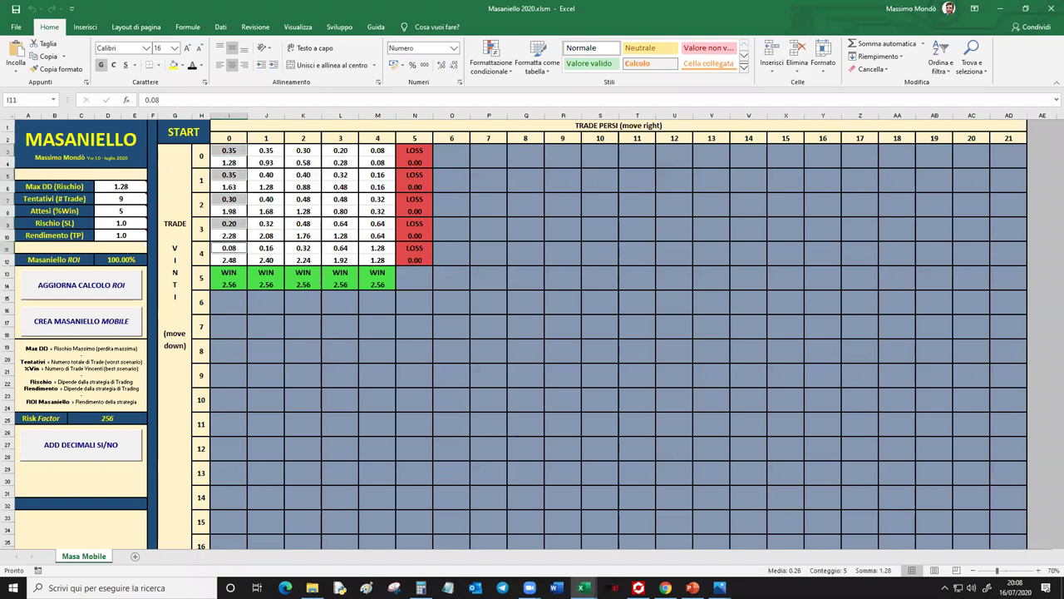
Select the five stakes of the all-losses path along the 0-win row to sum them.
left_click(228, 151)
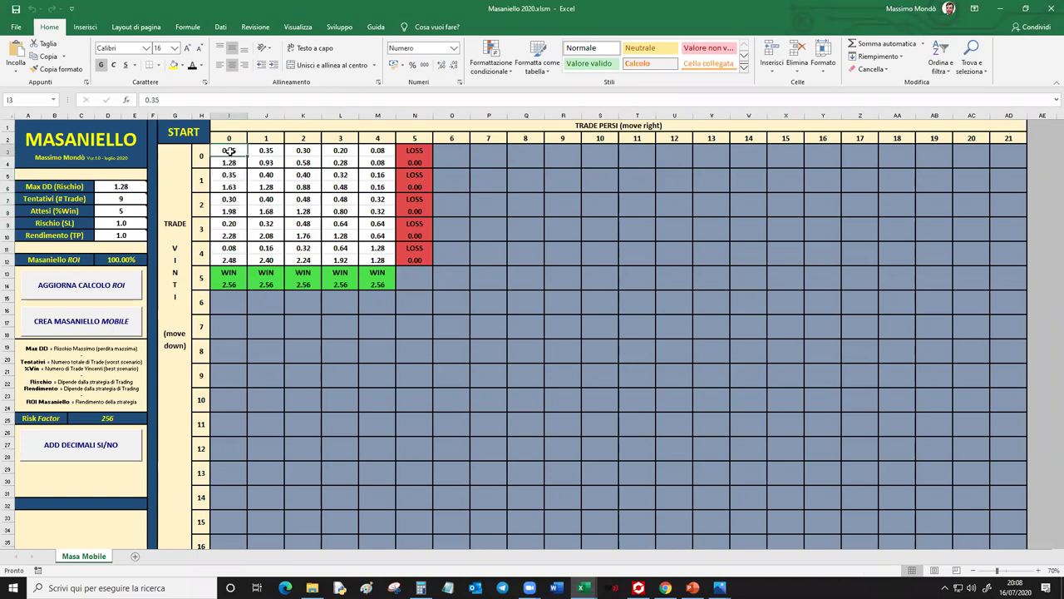
left_click(266, 151, "ctrl")
left_click(302, 151, "ctrl")
left_click(340, 151, "ctrl")
left_click(377, 150, "ctrl")
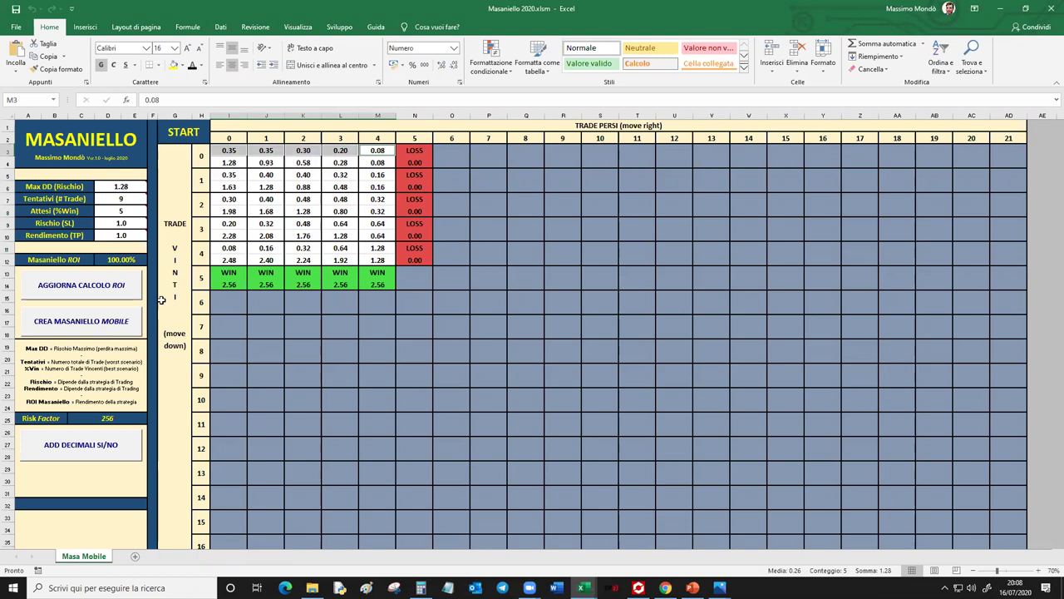
Review the whole table and the Masaniello ROI, comparing the 3- and 4-loss columns with the 0- and 1-loss columns.
left_click_drag(227, 152, 398, 279)
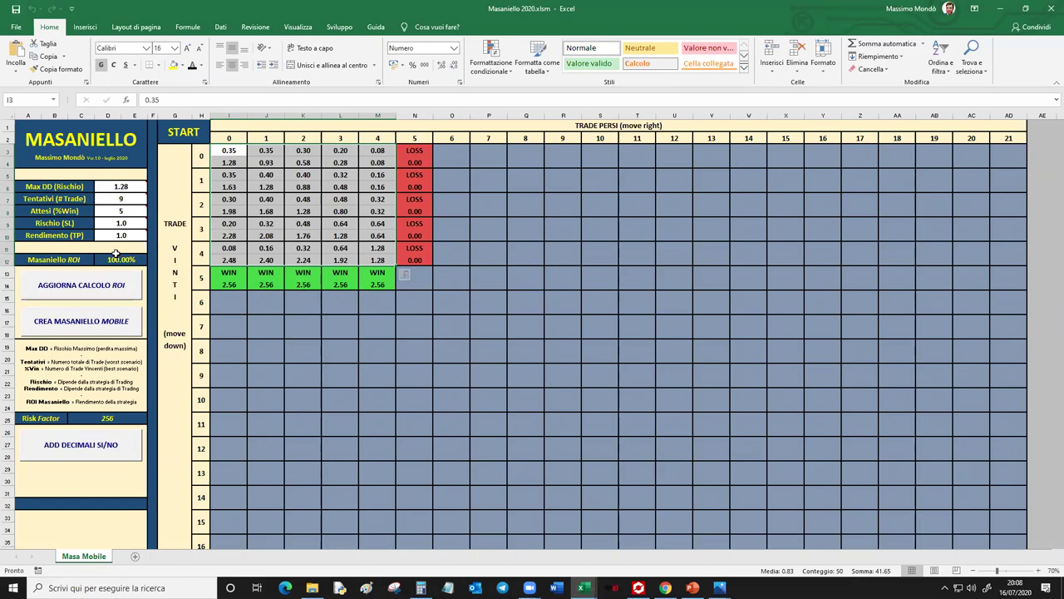
left_click(118, 258)
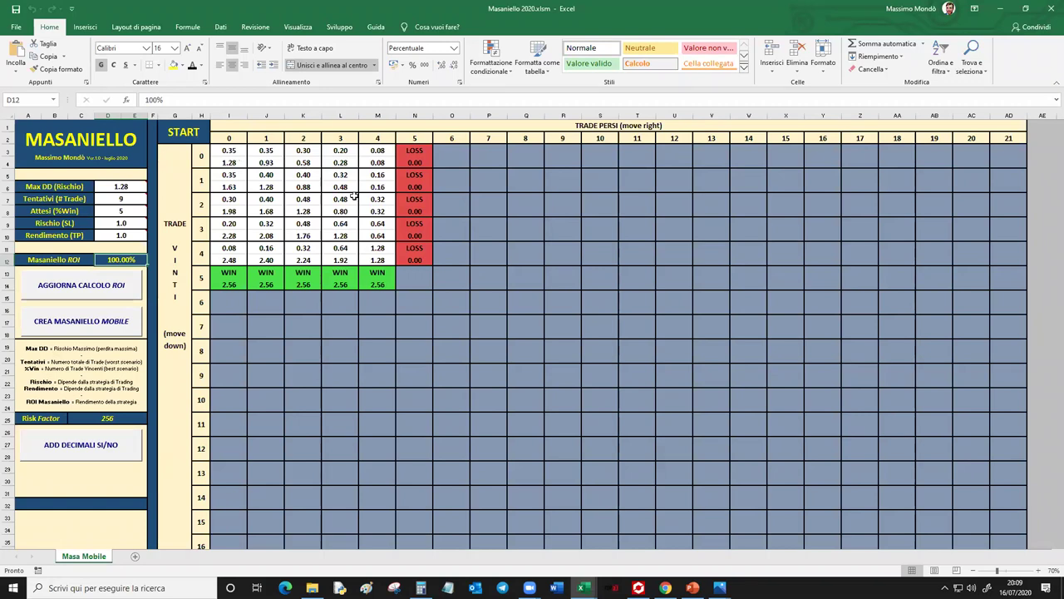
left_click_drag(344, 148, 374, 260)
left_click_drag(347, 137, 378, 263)
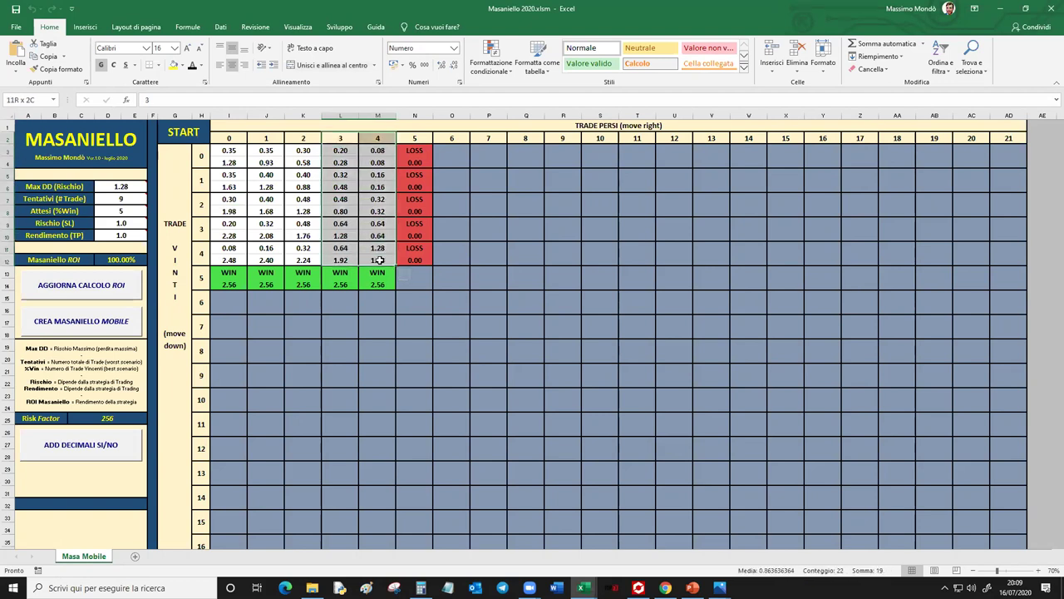
left_click_drag(229, 138, 231, 289)
left_click_drag(237, 136, 266, 284)
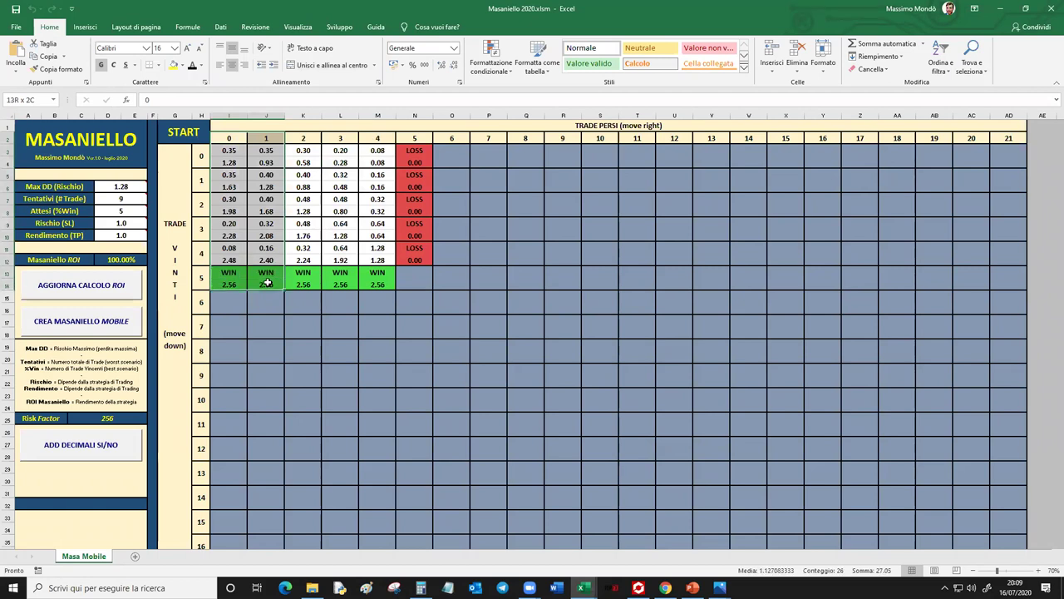
Go through the table's 1-, 2-, 3- and 4-loss columns individually, and return to the 3-loss column.
left_click(271, 137)
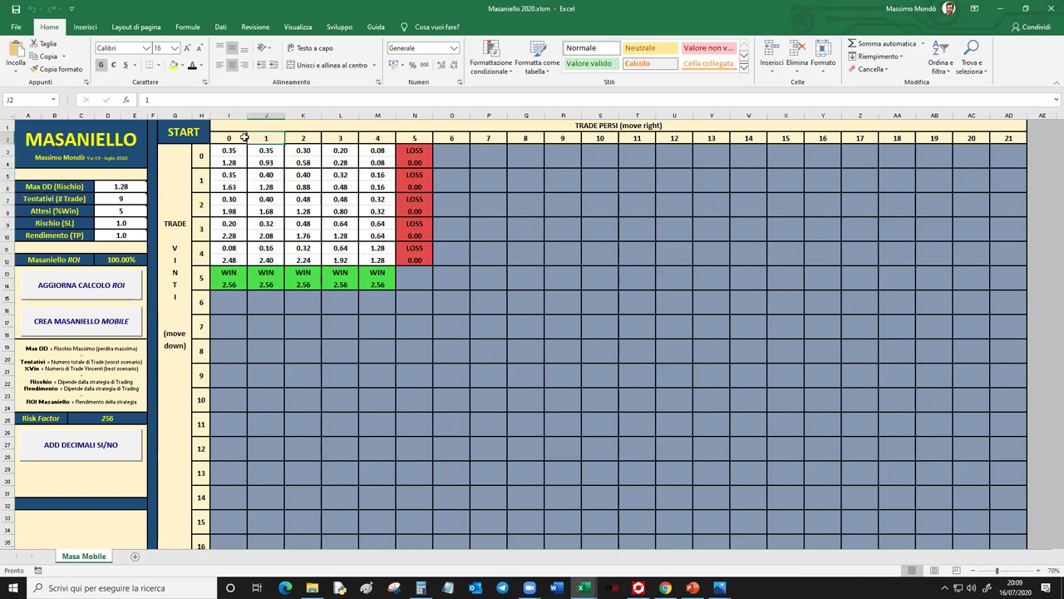
left_click_drag(303, 137, 226, 200)
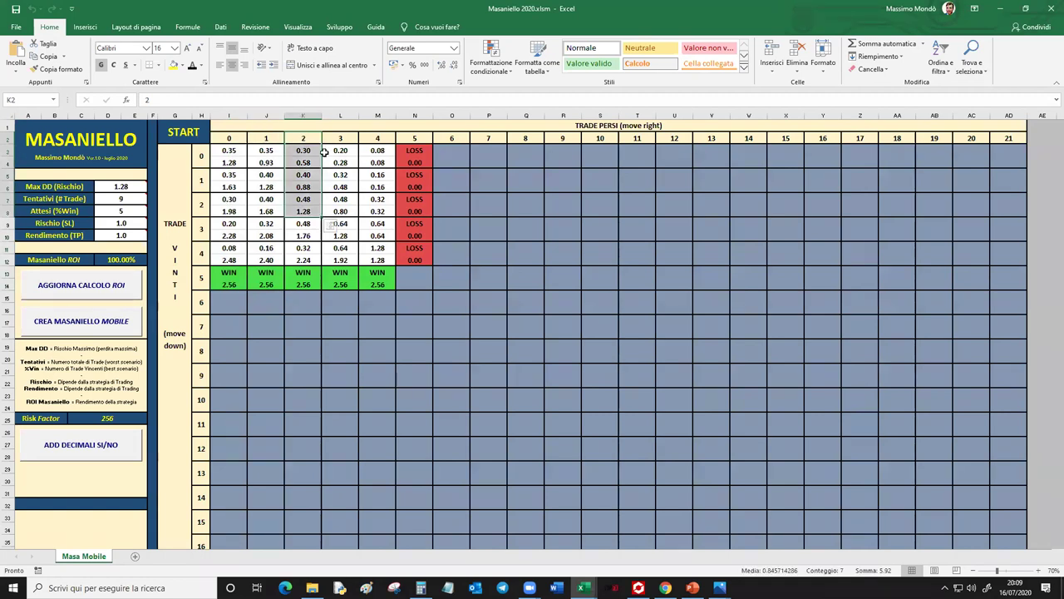
left_click_drag(306, 140, 306, 262)
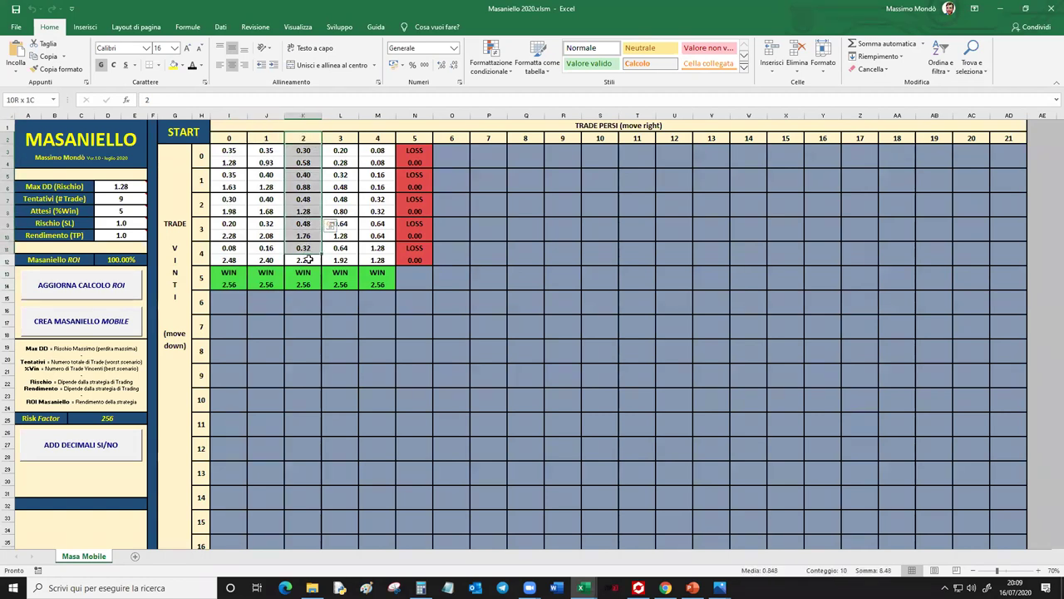
left_click(340, 232)
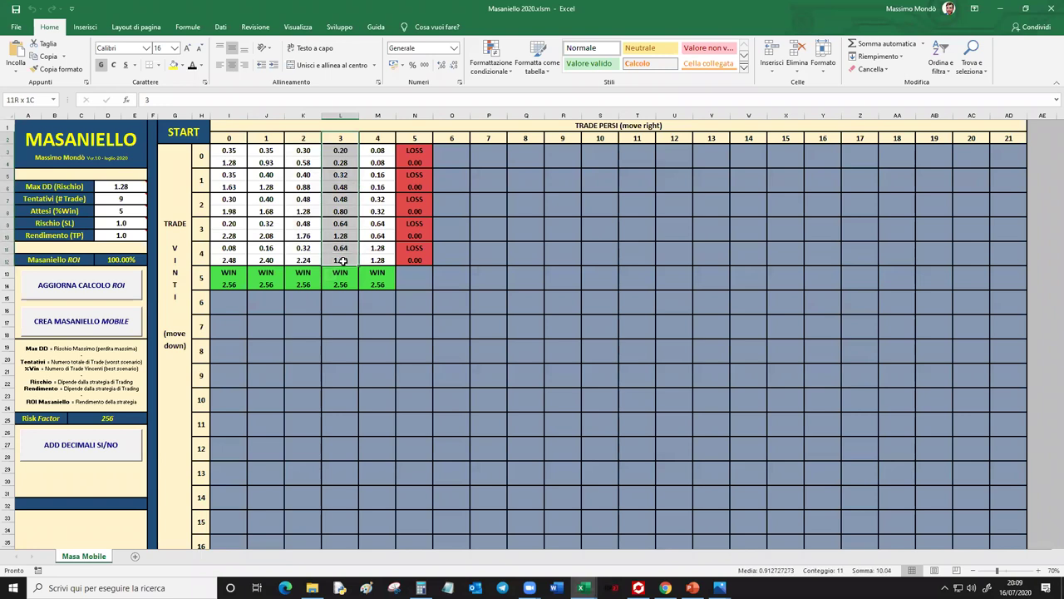
left_click_drag(379, 138, 379, 265)
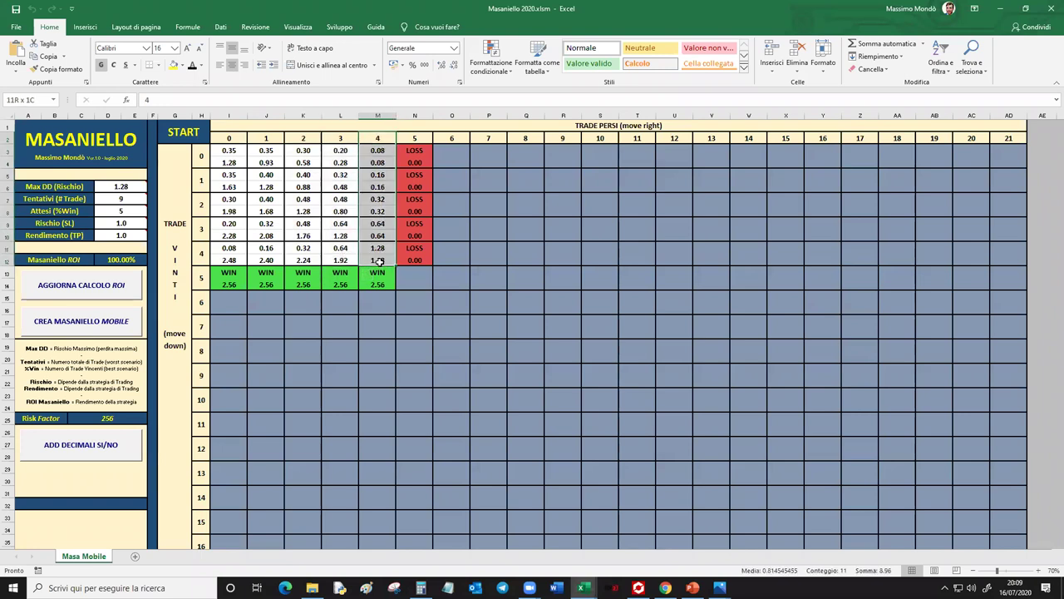
left_click(340, 140)
left_click_drag(344, 232, 344, 262)
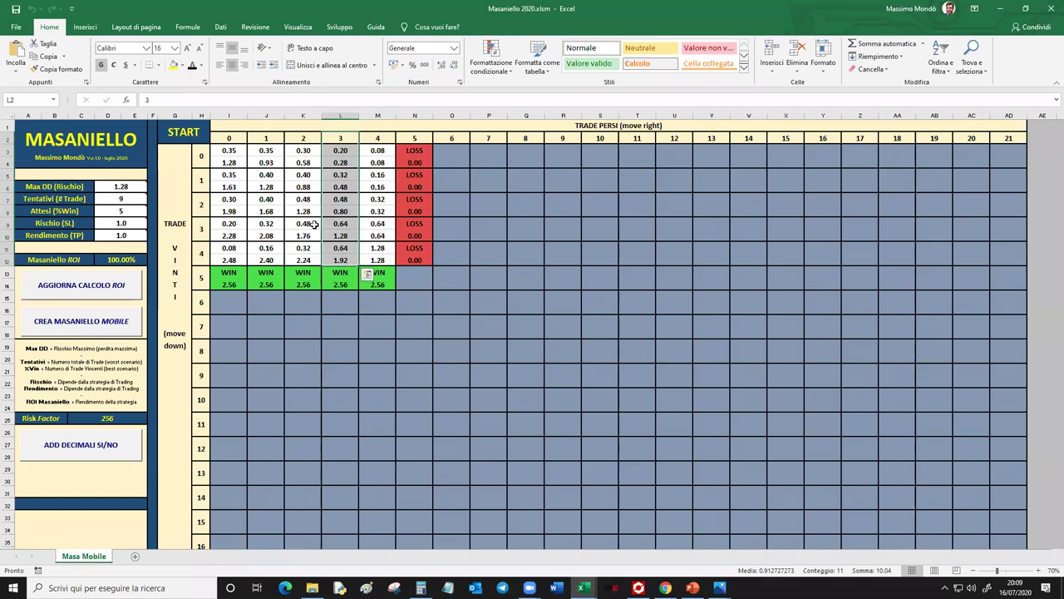
Compare the Max DD (Rischio) with the stakes and balances in the 3- and 4-loss columns.
left_click(122, 189)
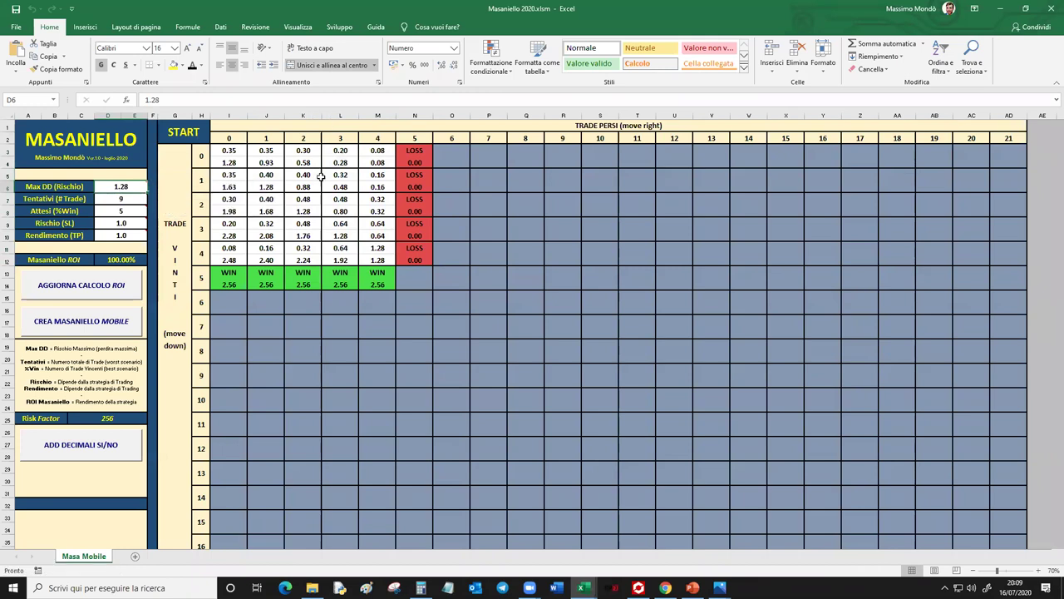
left_click(341, 138)
left_click_drag(341, 143, 376, 256)
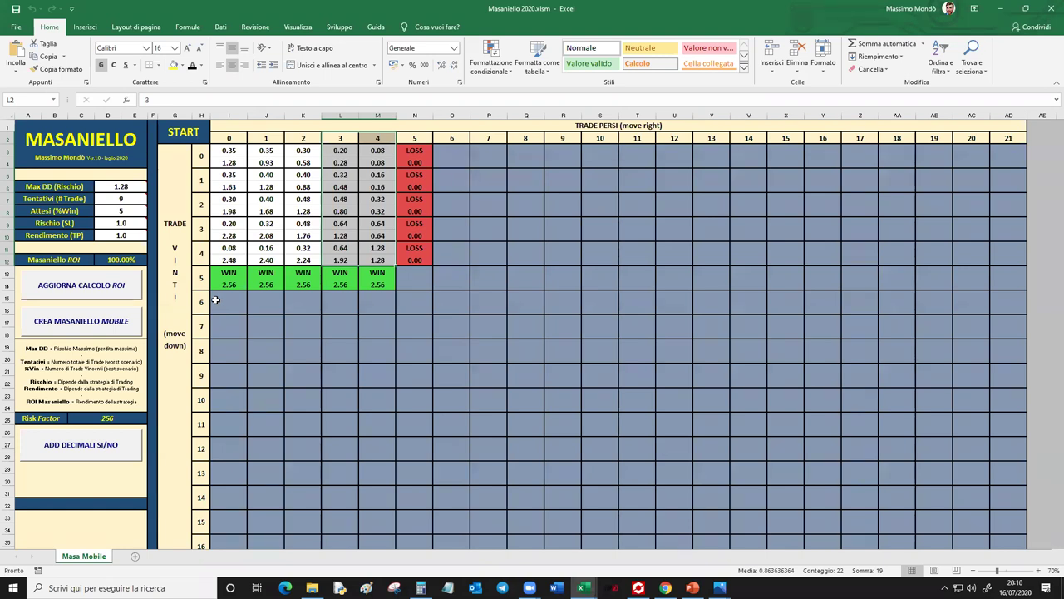
left_click_drag(378, 140, 379, 265)
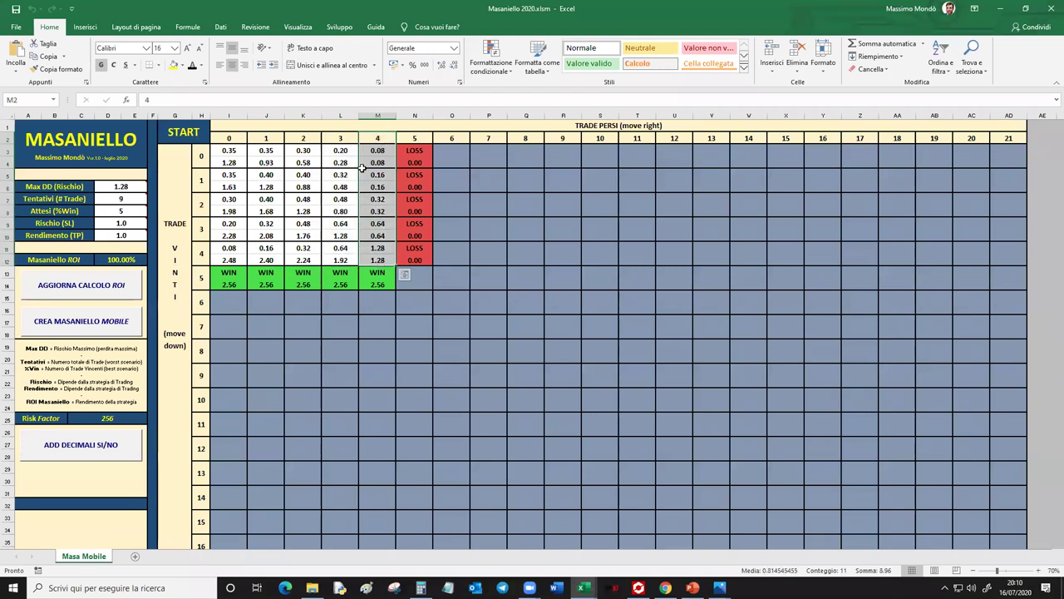
left_click(123, 187)
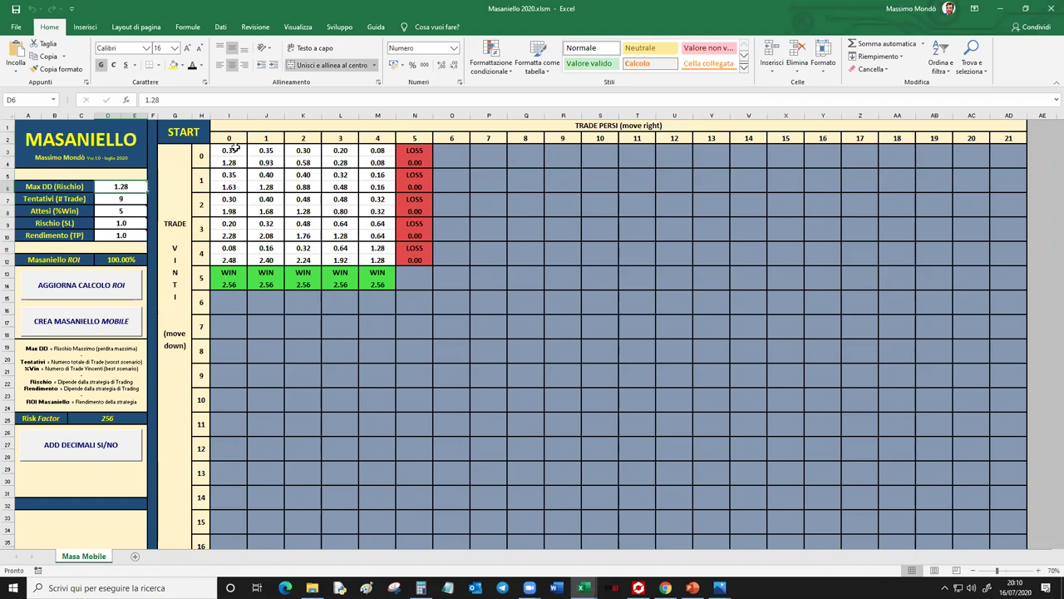
left_click_drag(236, 148, 378, 237)
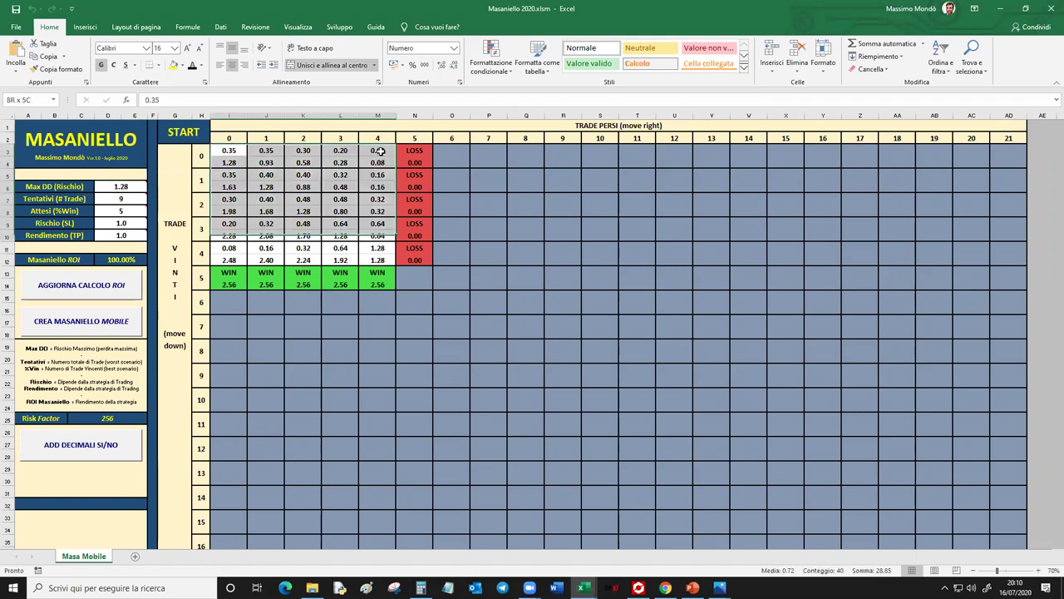
left_click_drag(378, 150, 378, 174)
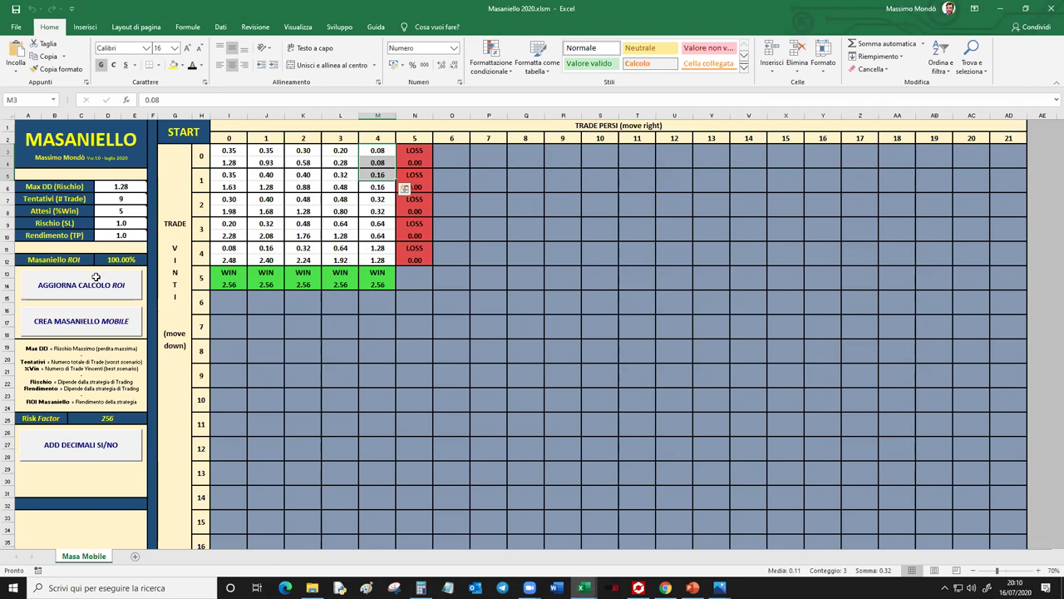
Regenerate the mobile Masaniello table and examine its Risk Factor together with all stakes and balances.
left_click(96, 324)
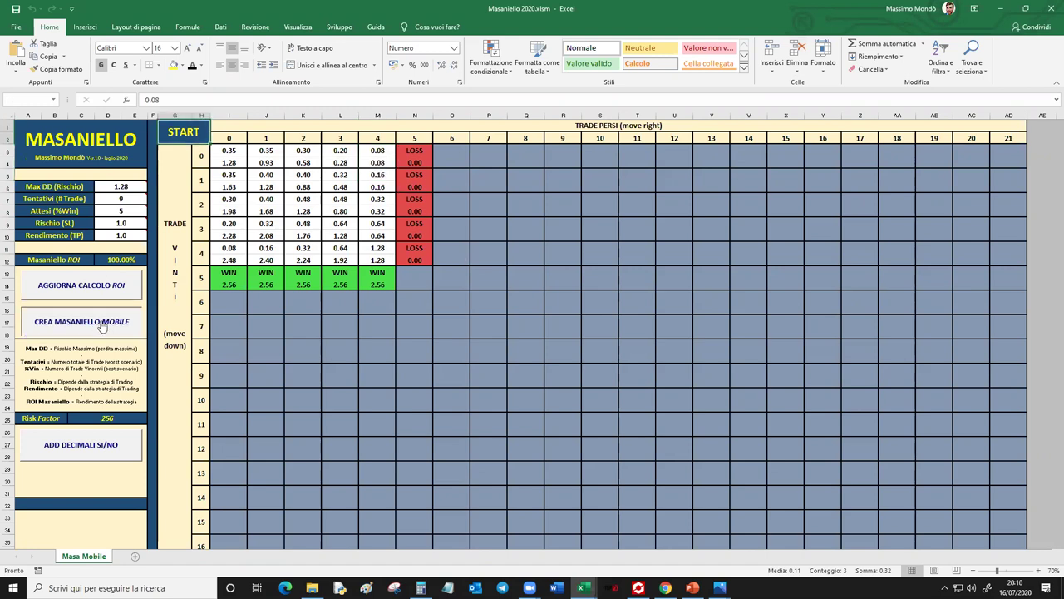
left_click(85, 447)
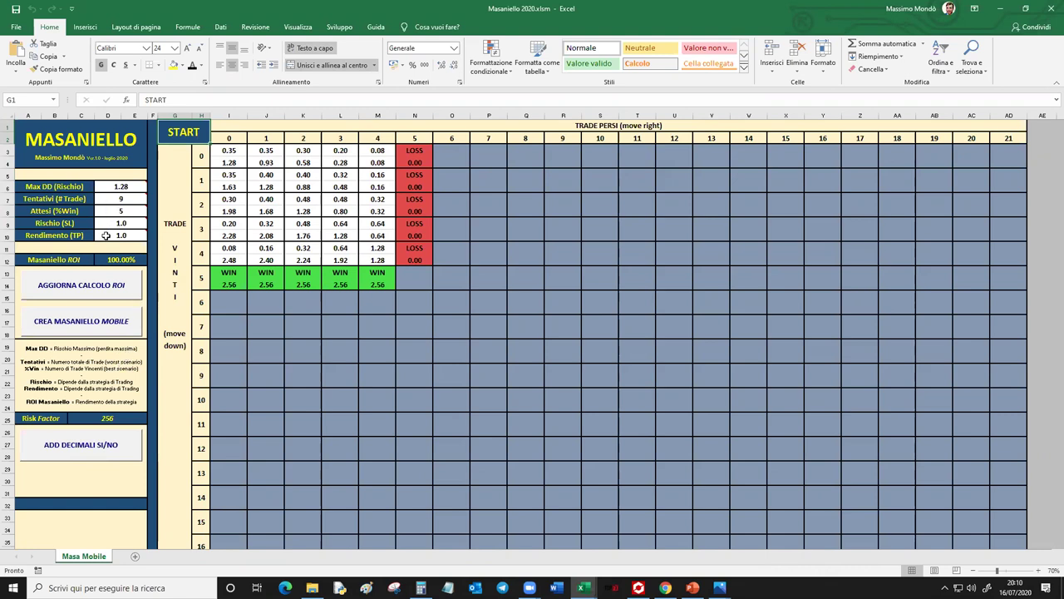
left_click(37, 418)
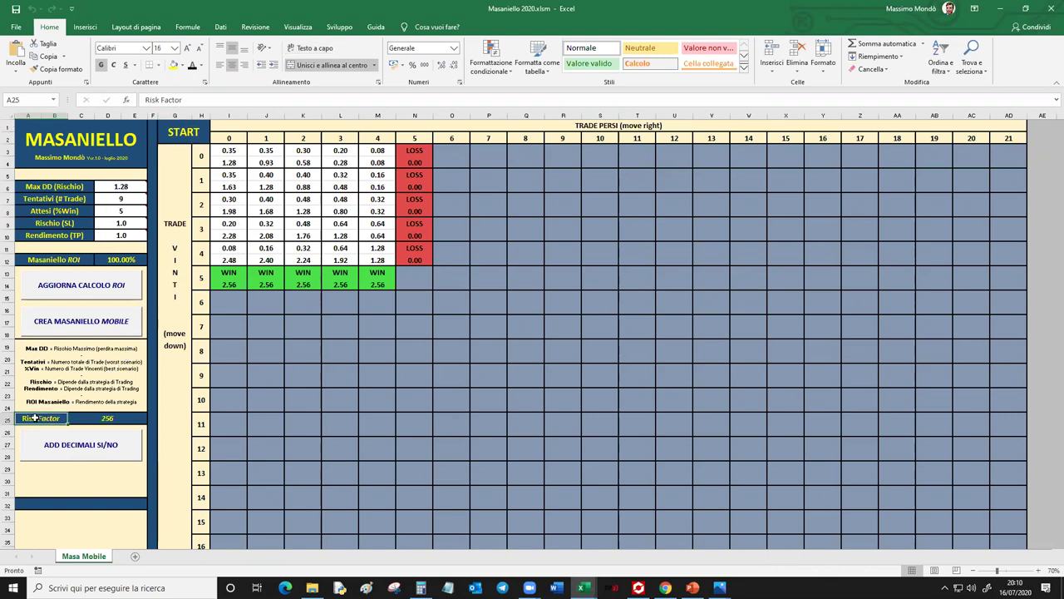
left_click_drag(229, 151, 377, 263)
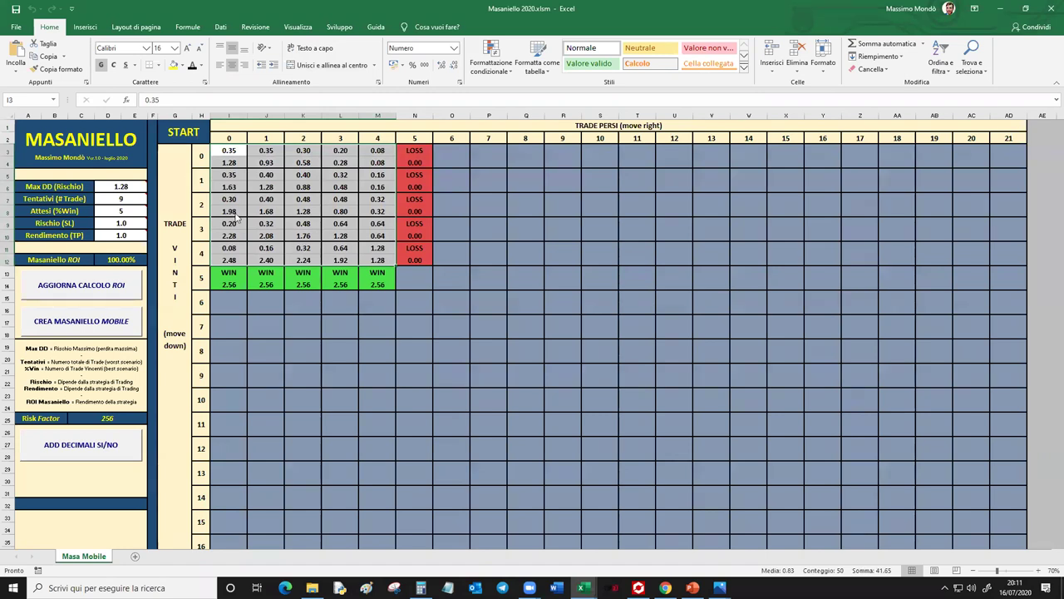
Recreate the mobile Masaniello table for 40 trades, 20 expected wins and a Max DD of 1,000.
scroll(85, 177, "down", 2)
left_click(74, 167)
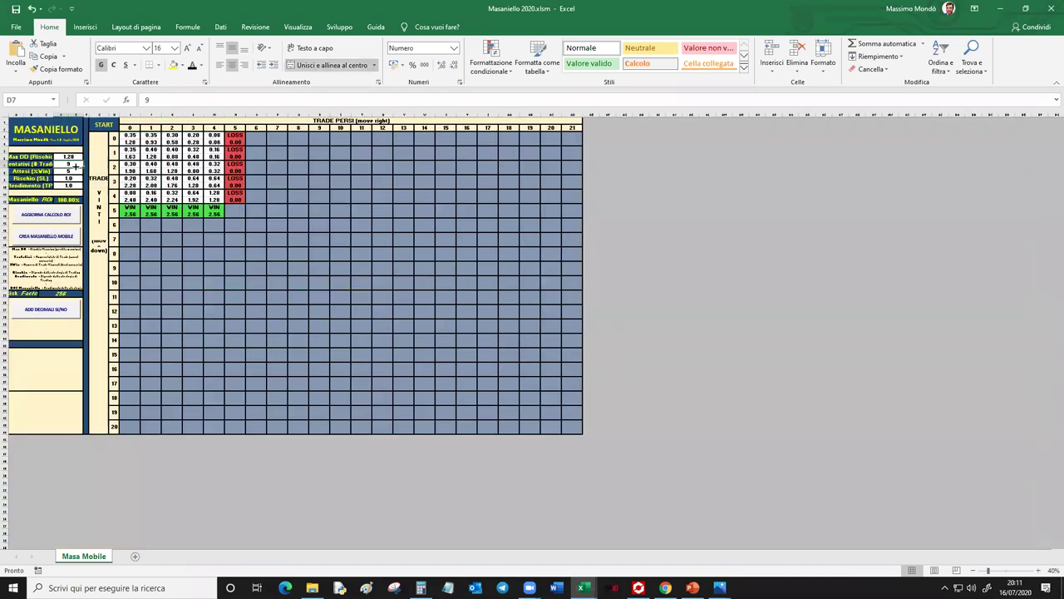
type("40")
key("Return")
type("20")
key("Return")
left_click(49, 246)
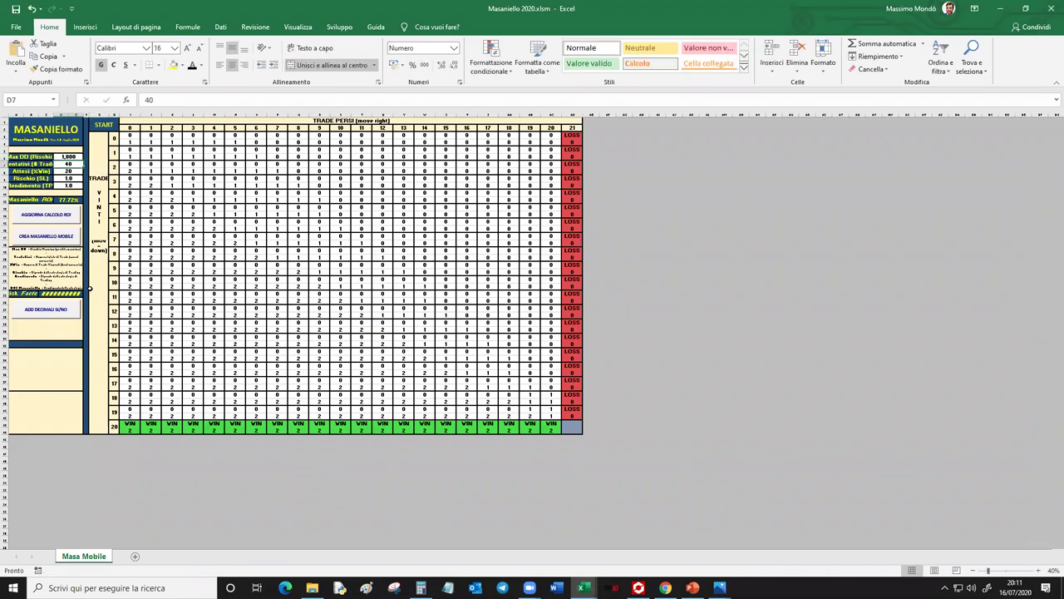
left_click(42, 314)
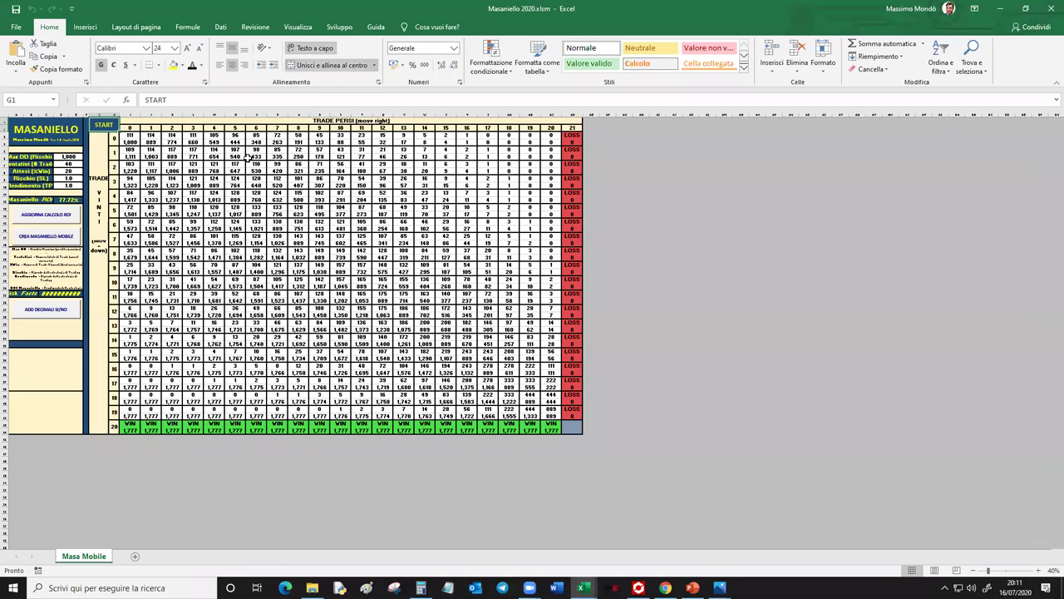
Check the Rendimento (TP) and the Masaniello ROI of the 40-trade setup.
scroll(248, 158, "up", 2)
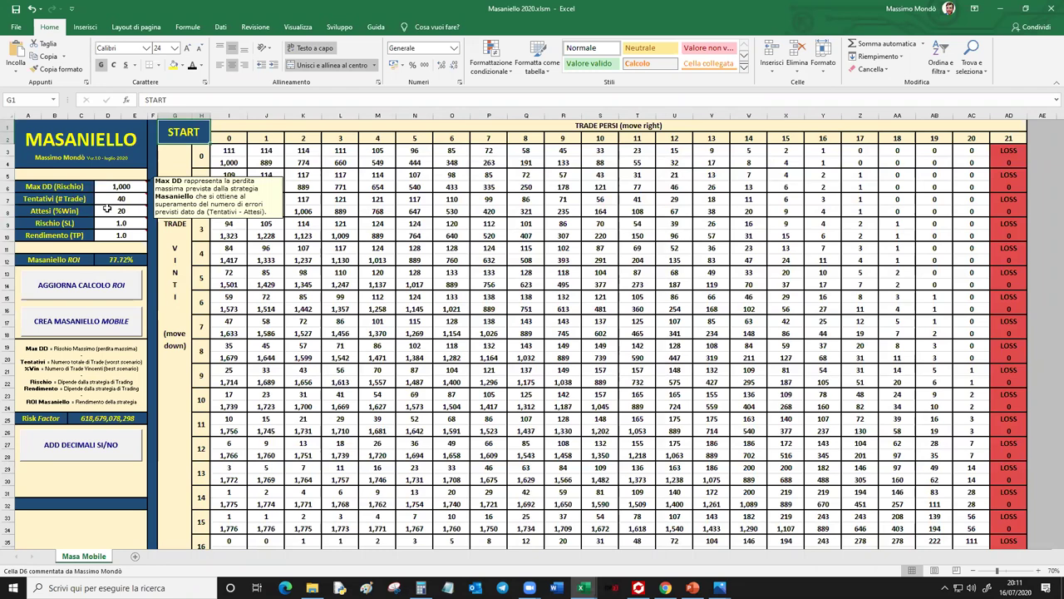
left_click(121, 236)
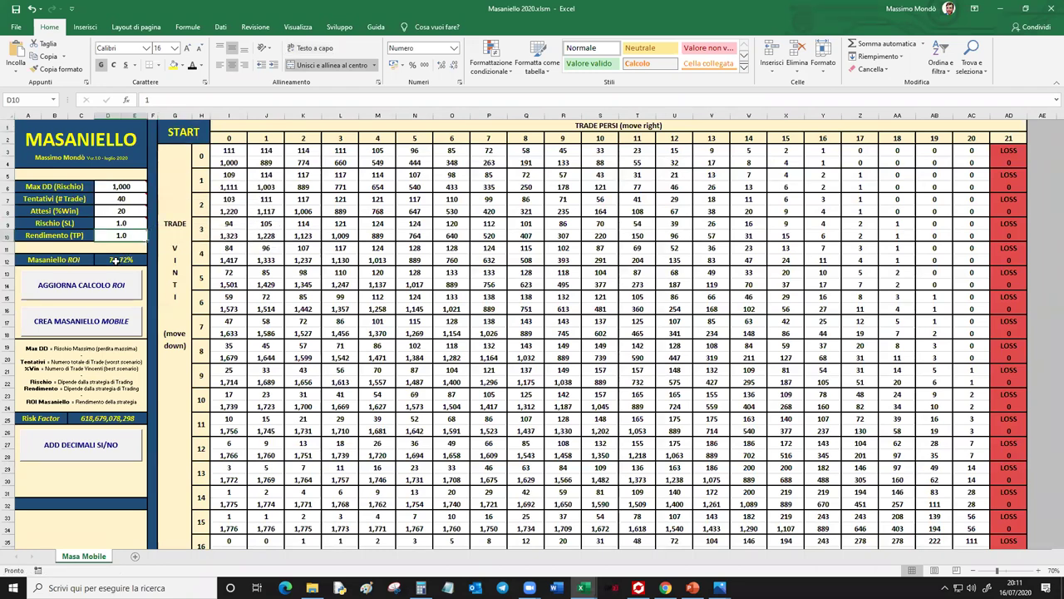
left_click(117, 261)
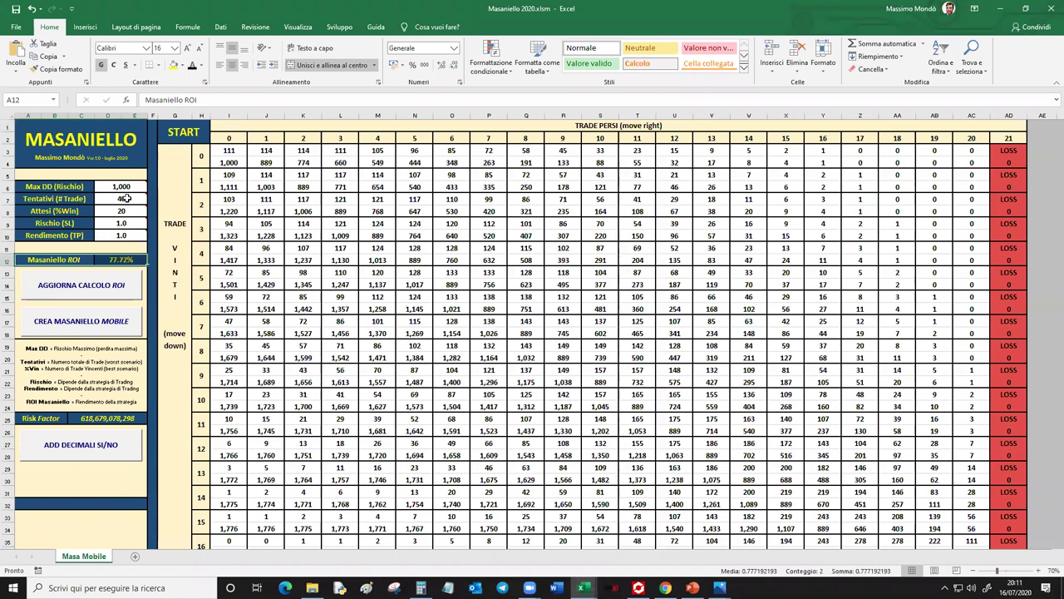
left_click(130, 263)
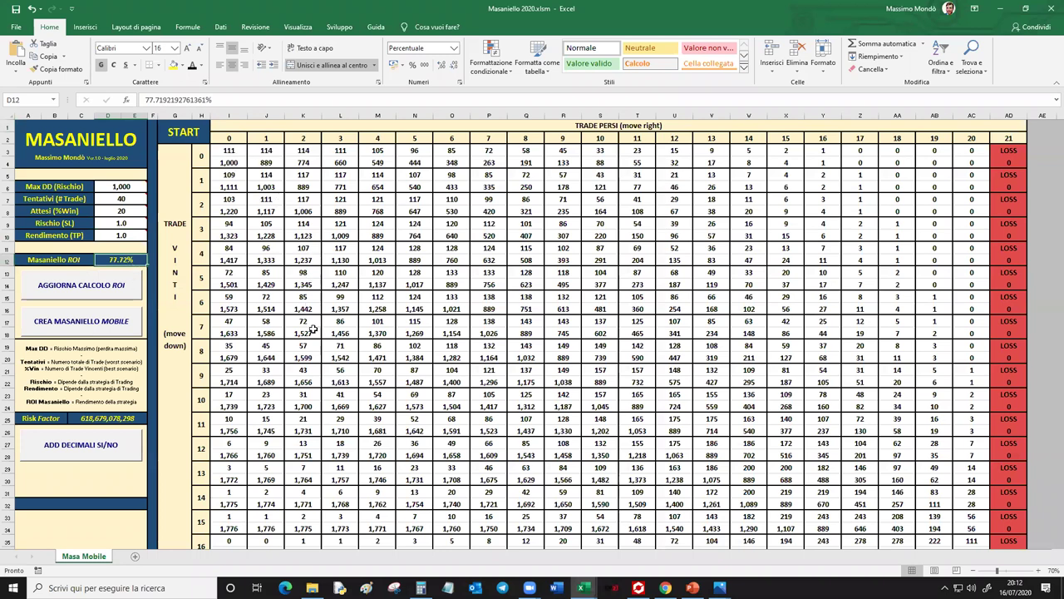
Compare the 5-loss column from 4 to 10 wins with the 8-win row from 0 to 5 losses.
left_click_drag(419, 254, 425, 407)
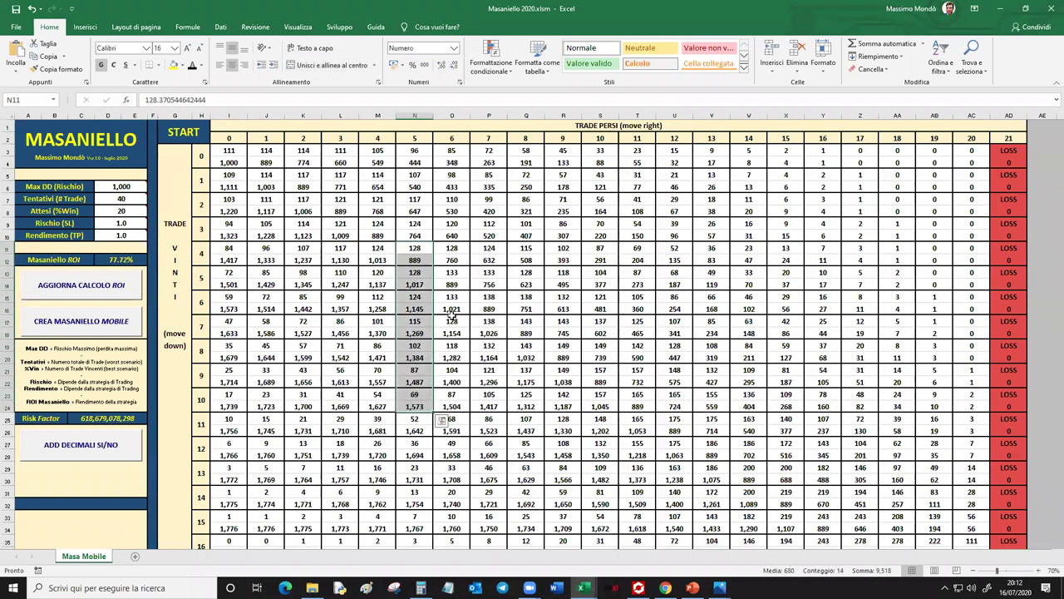
scroll(463, 237, "down", 1)
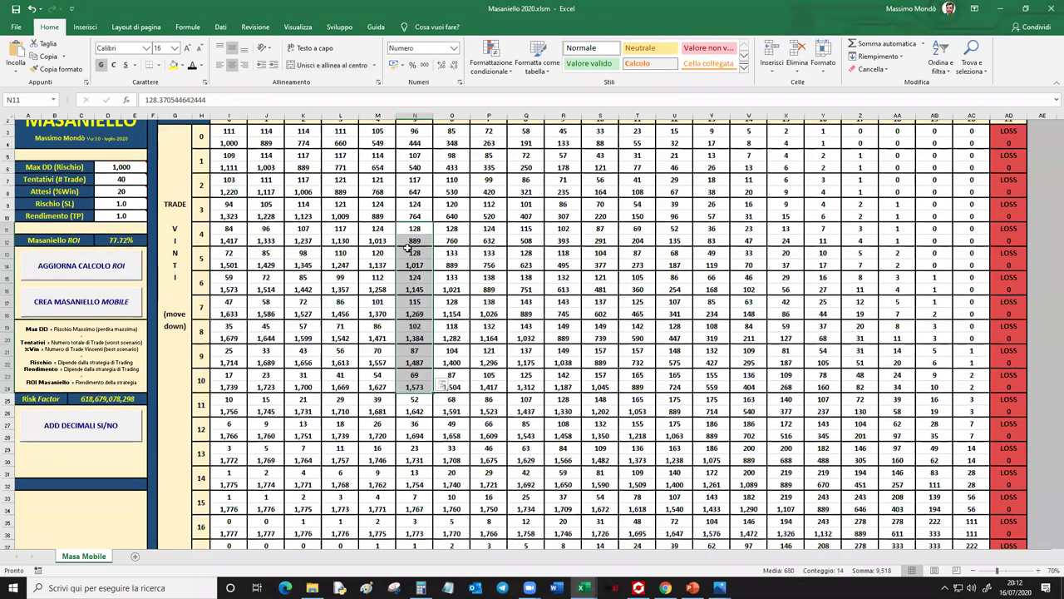
scroll(322, 291, "up", 1)
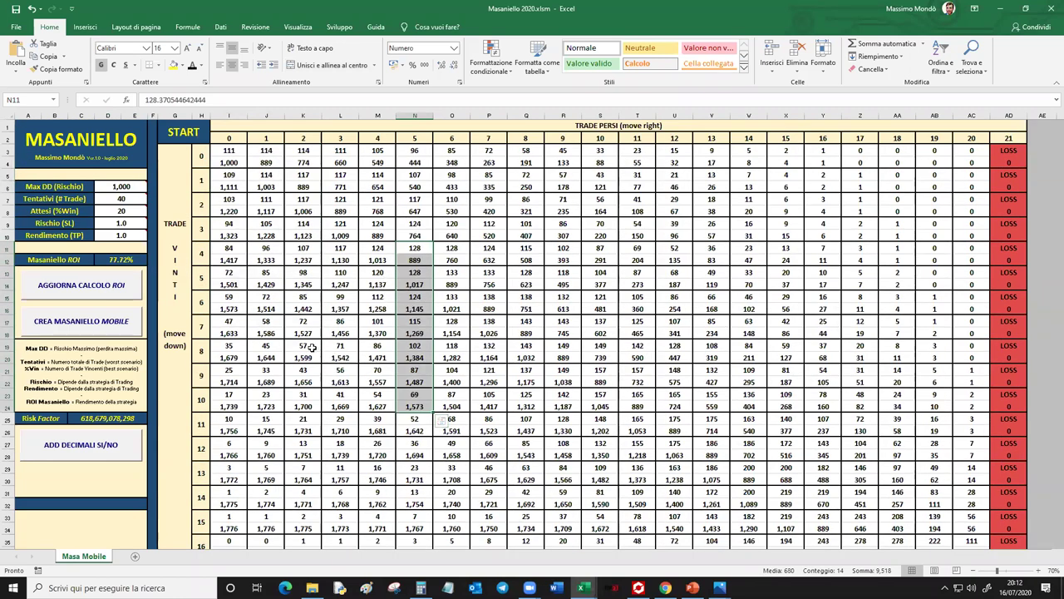
mouse_move(229, 357)
left_mouse_down()
mouse_move(415, 365)
mouse_move(228, 358)
left_mouse_up()
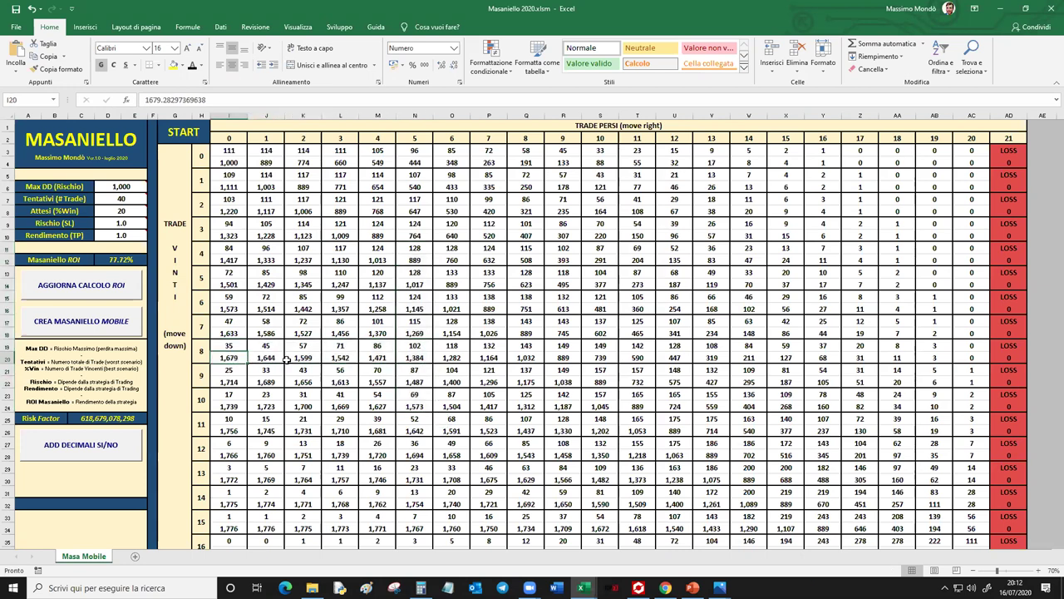
left_click_drag(326, 357, 424, 357)
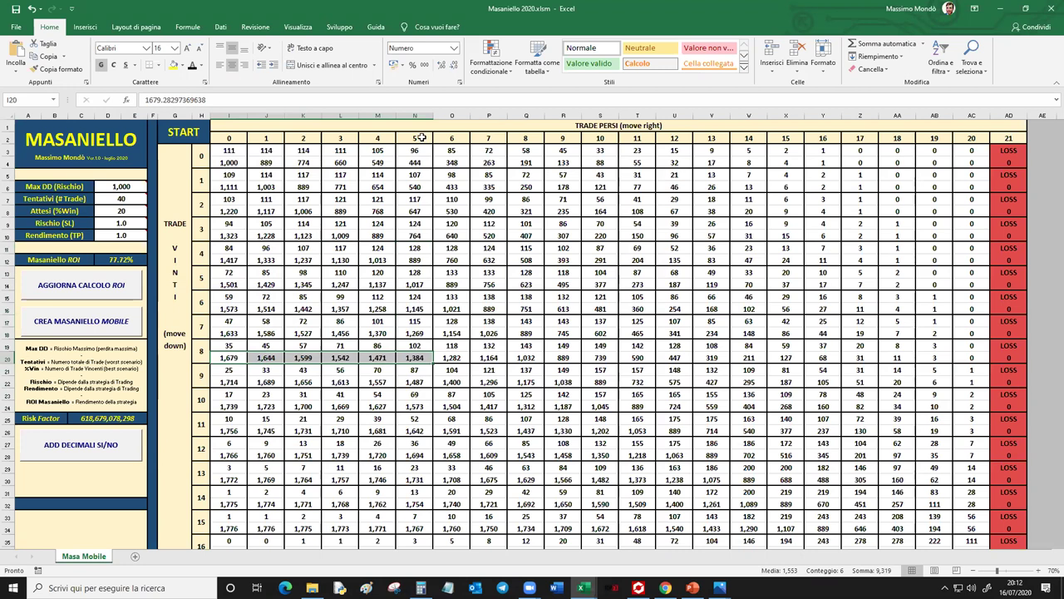
left_click_drag(224, 345, 416, 358)
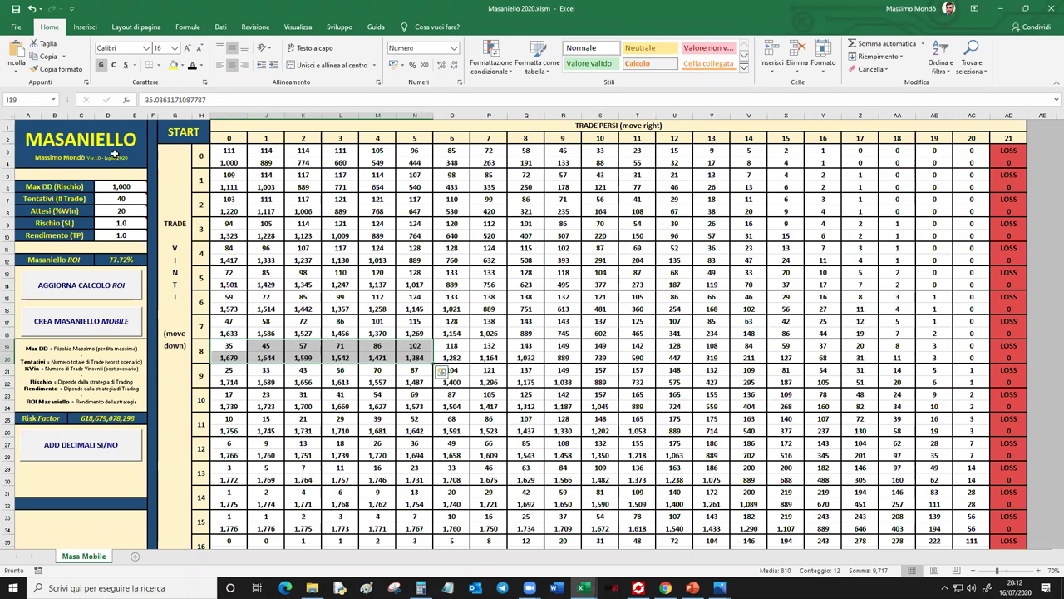
key("ctrl+Home")
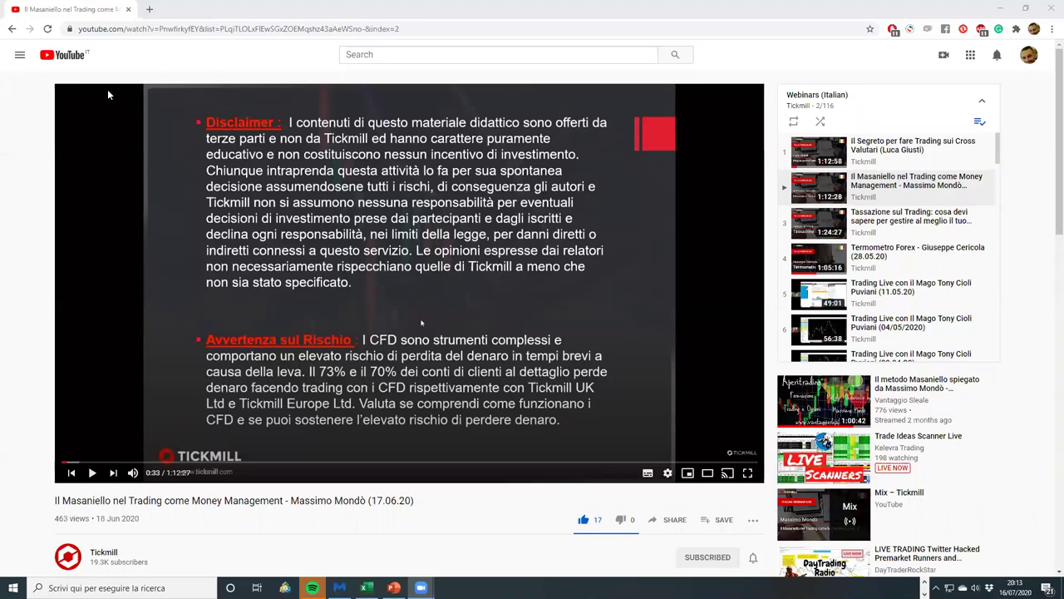
scroll(64, 325, "down", 1)
scroll(63, 317, "up", 1)
left_click(12, 31)
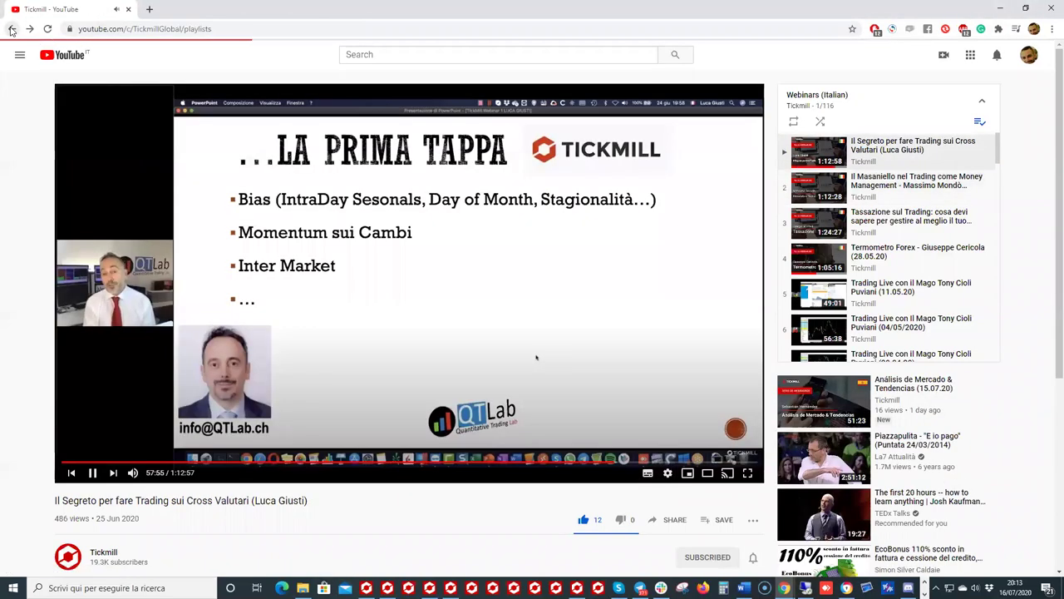
left_click(12, 31)
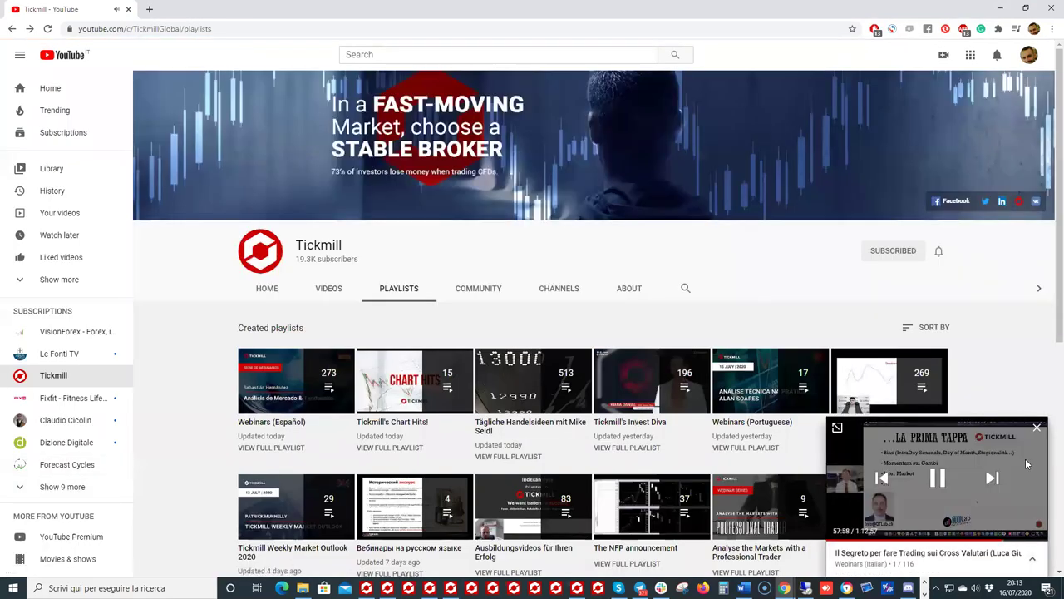
left_click(1036, 427)
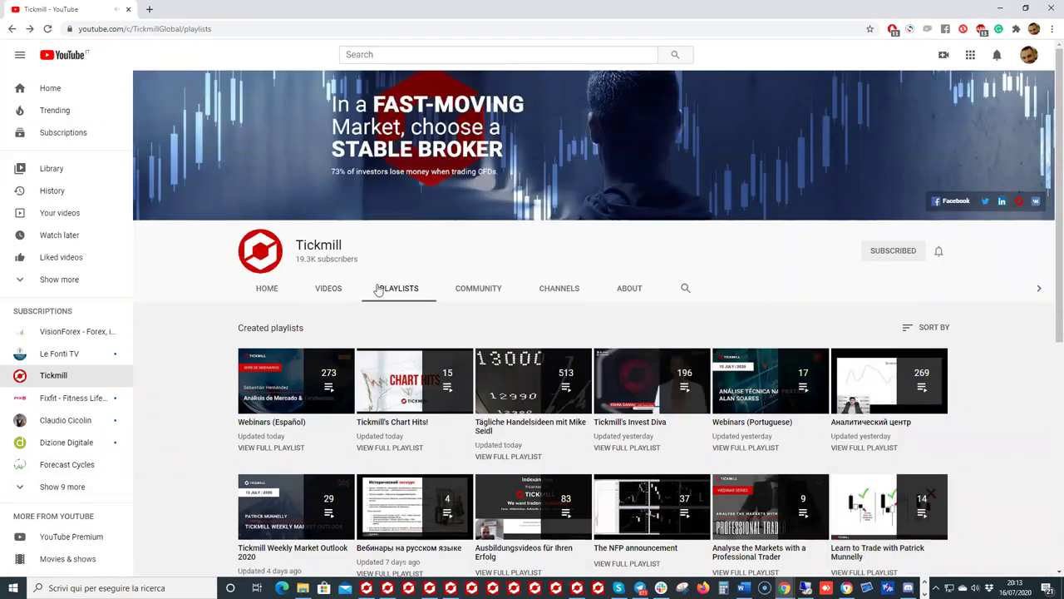
Find the Webinars (Italian) playlist among Tickmill's playlists, open it and pause its first video.
scroll(378, 288, "down", 2)
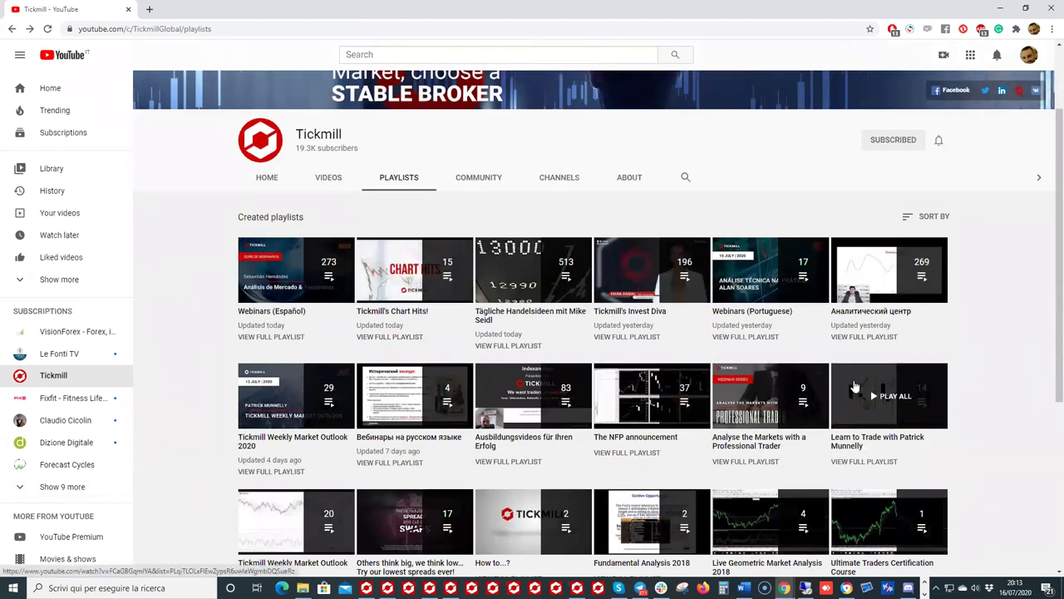
scroll(855, 387, "down", 2)
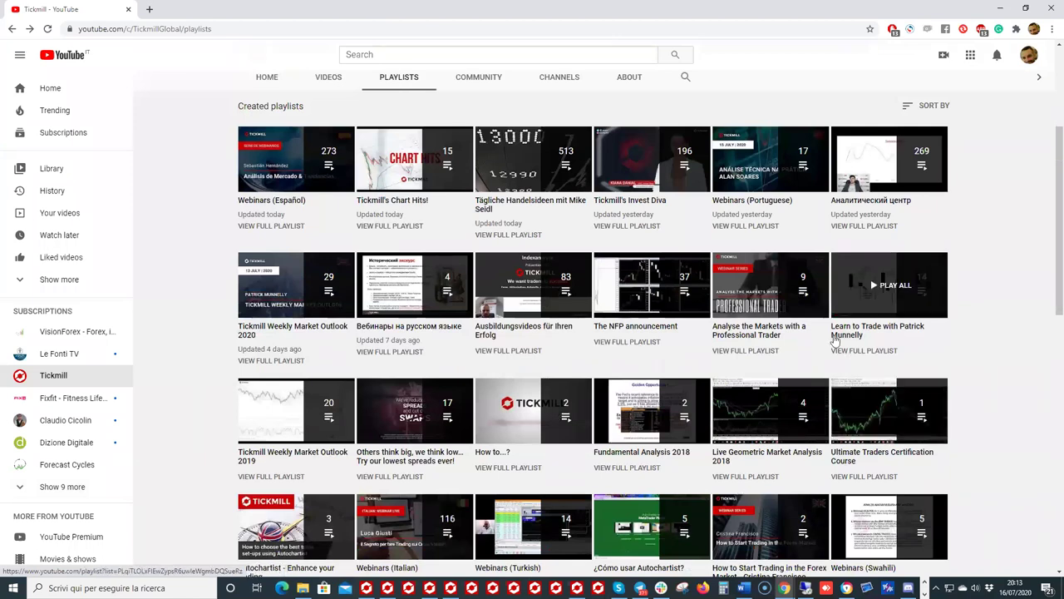
scroll(639, 340, "down", 1)
scroll(640, 339, "down", 1)
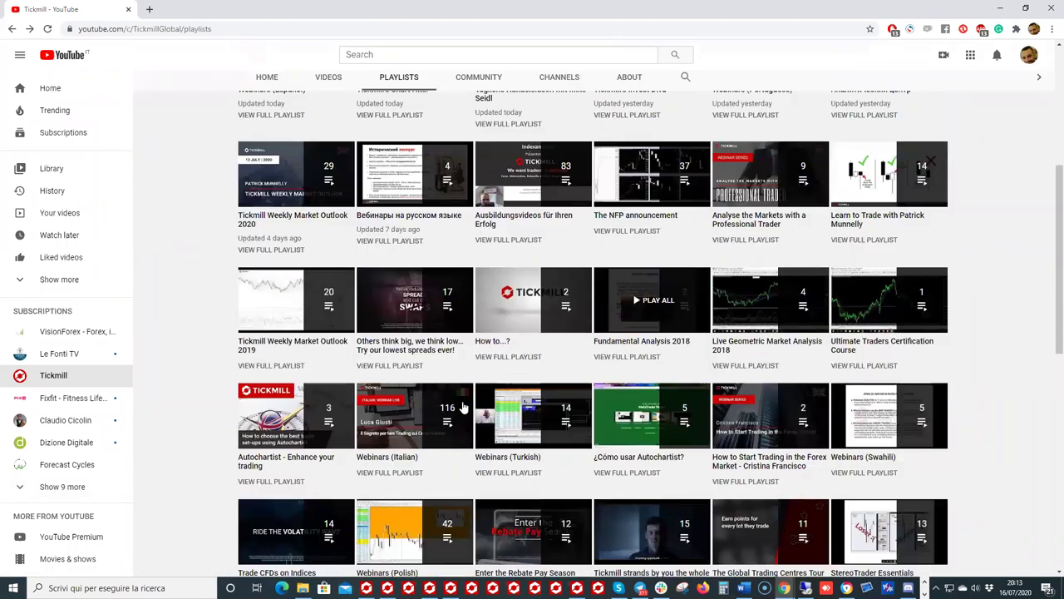
left_click(397, 462)
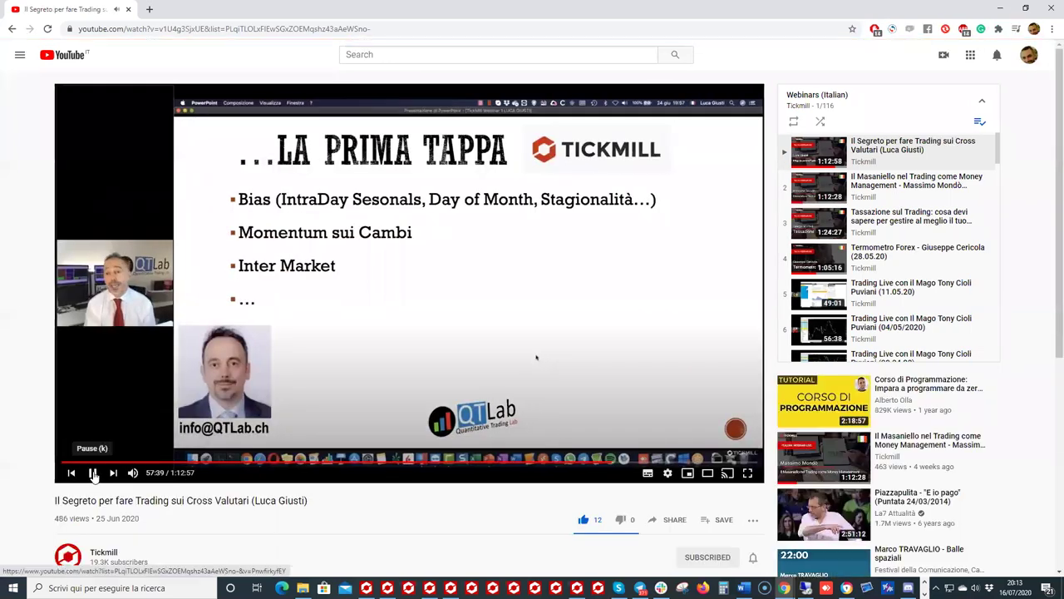
left_click(93, 472)
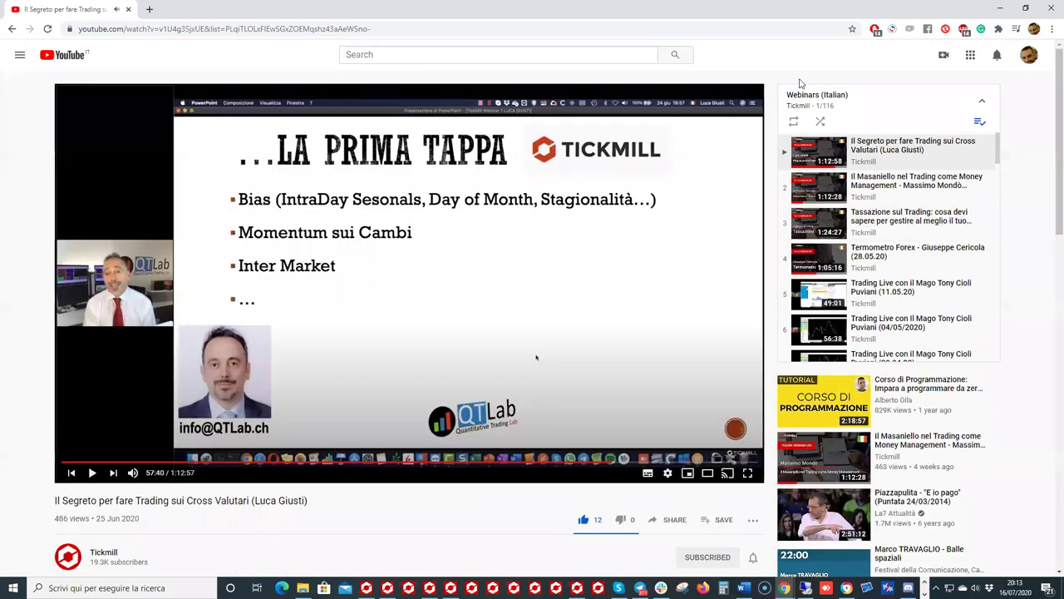
Open and pause the playlist's video "Il Masaniello nel Trading come Money Management", and switch to the Webinar Masaniello presentation in PowerPoint.
left_click(889, 183)
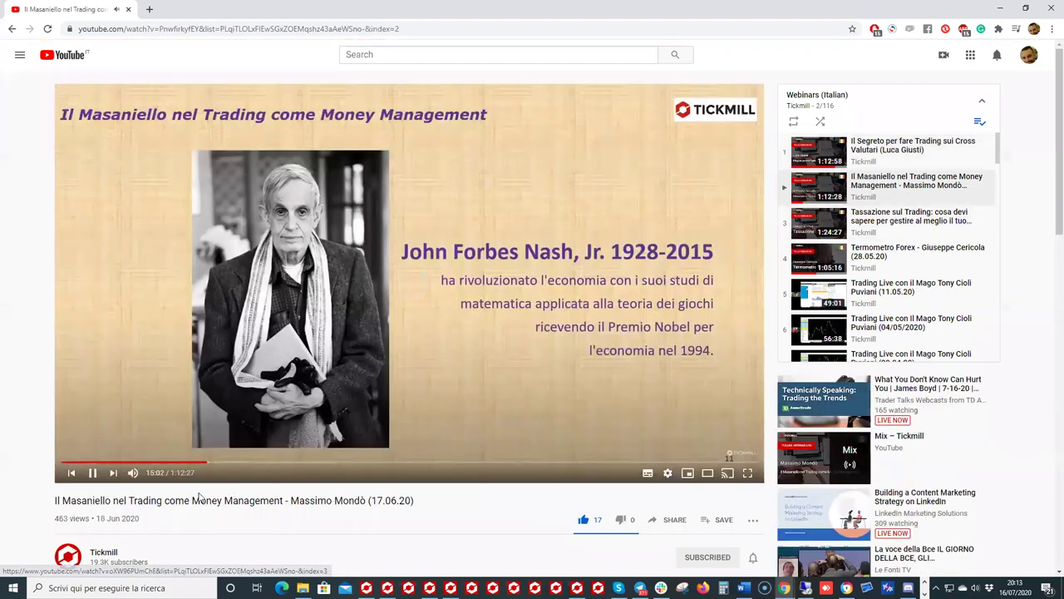
left_click(92, 473)
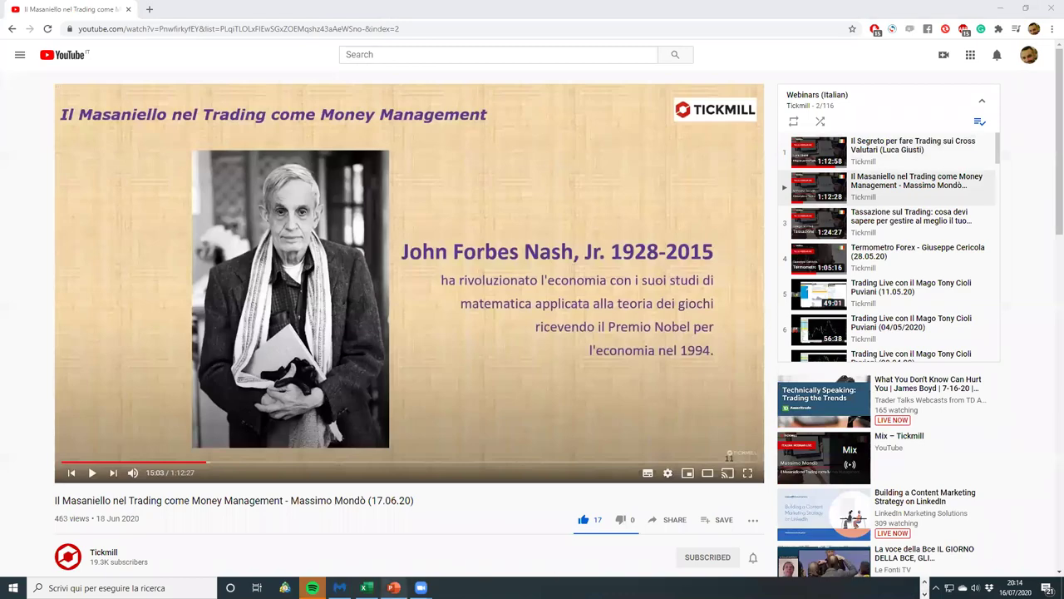
key("alt+Tab")
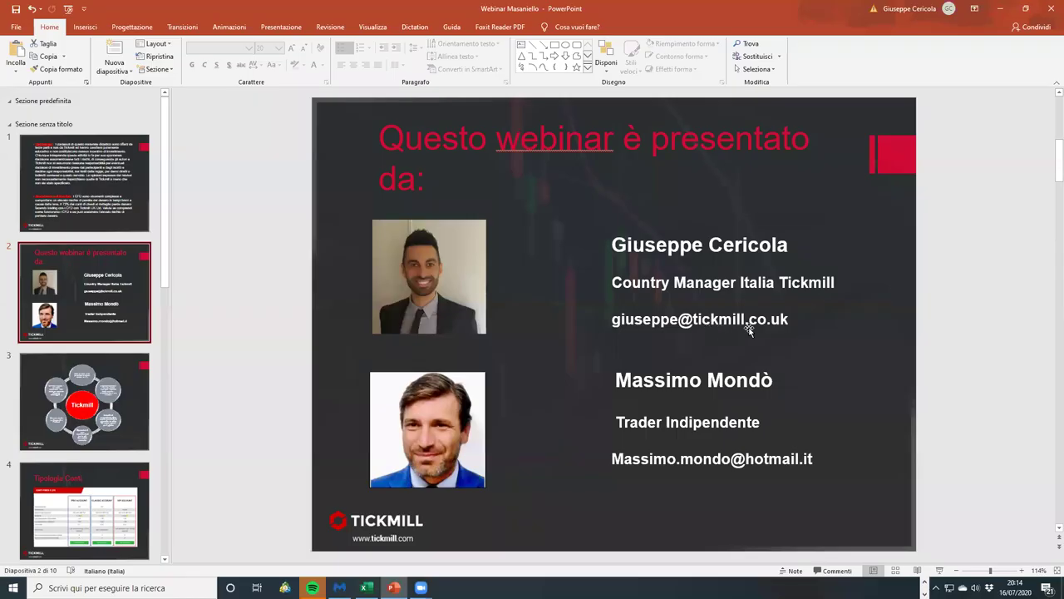